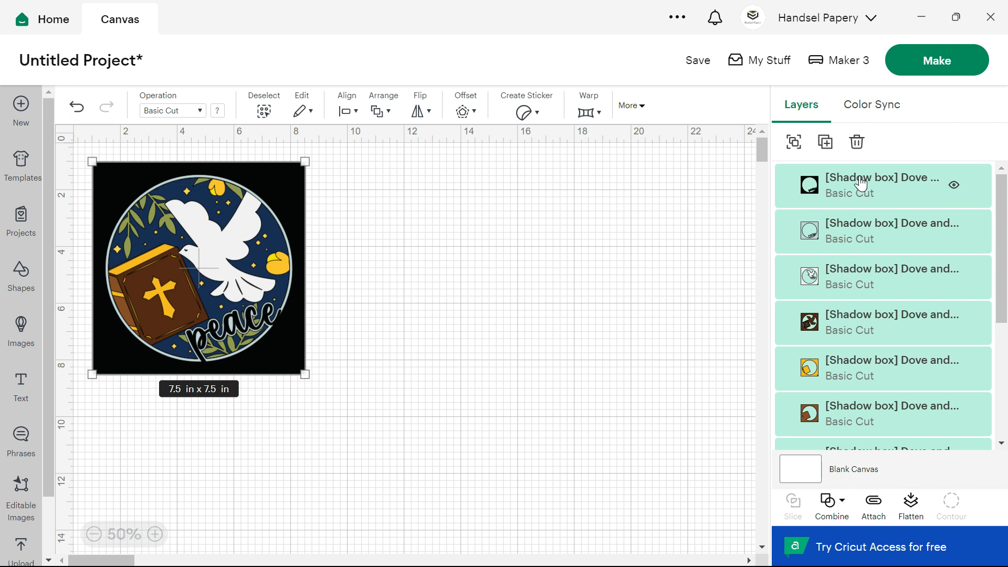
- Rename the first three shadow box layers, from the top of the stack, as 1, 2 and 3
double_click(861, 181)
type("1")
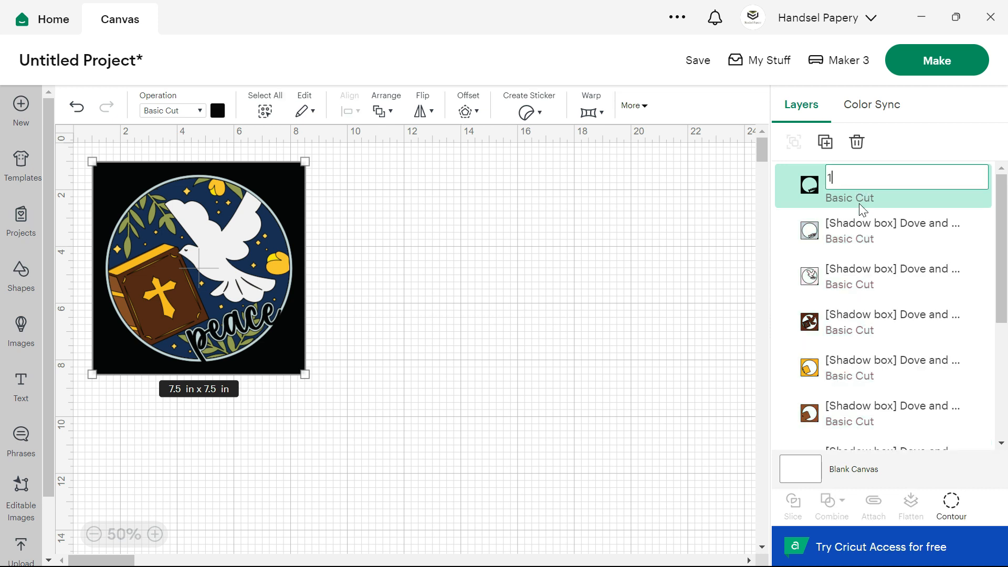
key("Return")
double_click(854, 230)
type("2")
key("Return")
double_click(853, 271)
type("3")
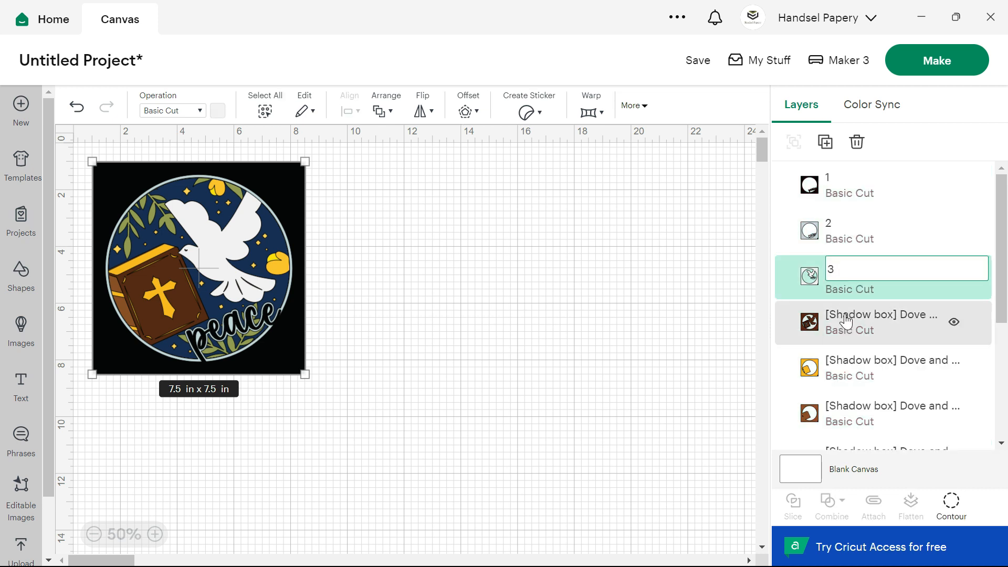
key("Return")
- Rename the fourth, fifth and sixth shadow box layers as 4, 5 and 6
double_click(841, 324)
type("4")
key("Return")
double_click(845, 368)
type("5")
key("Return")
double_click(847, 412)
type("6")
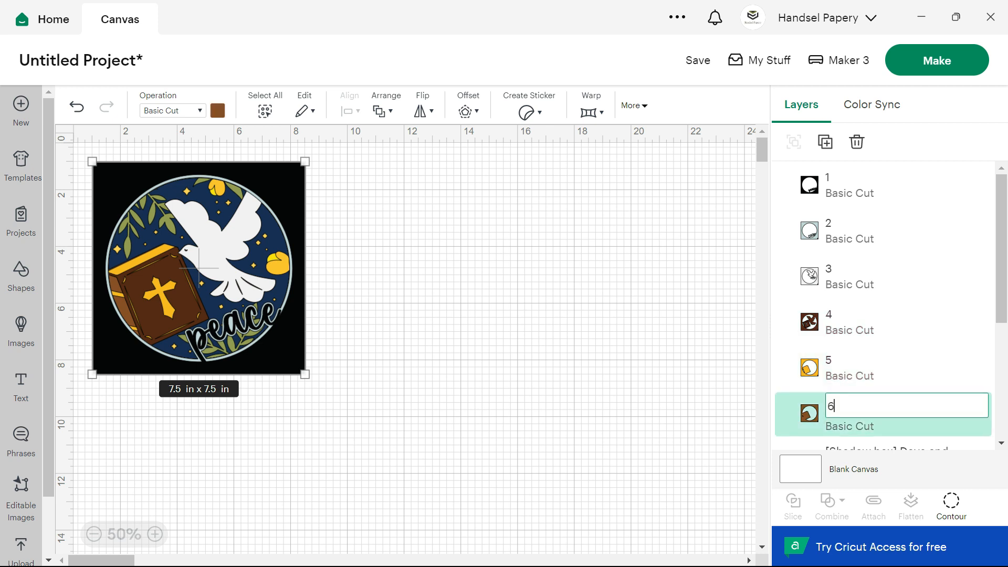
scroll(849, 386, "down", 2)
key("Return")
- Rename the seventh, eighth and ninth shadow box layers as 7, 8 and 9
double_click(849, 386)
type("7")
scroll(849, 386, "down", 2)
key("Return")
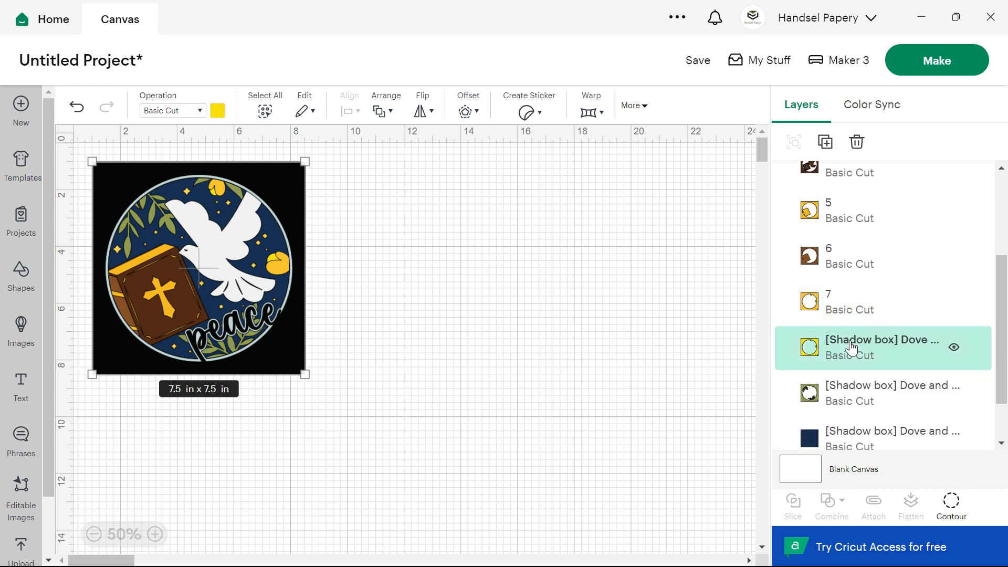
double_click(838, 351)
type("8")
key("Return")
double_click(857, 388)
type("9")
key("Return")
- Rename the dark blue layer as 10 and the yellow bottom layer as 11
scroll(858, 376, "down", 1)
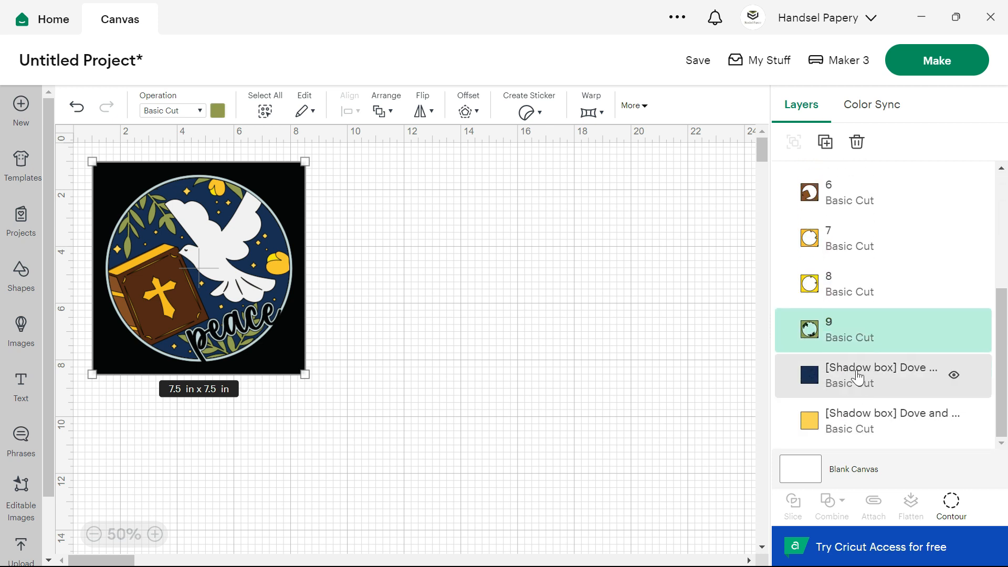
double_click(856, 376)
type("10")
key("Return")
double_click(850, 413)
type("11")
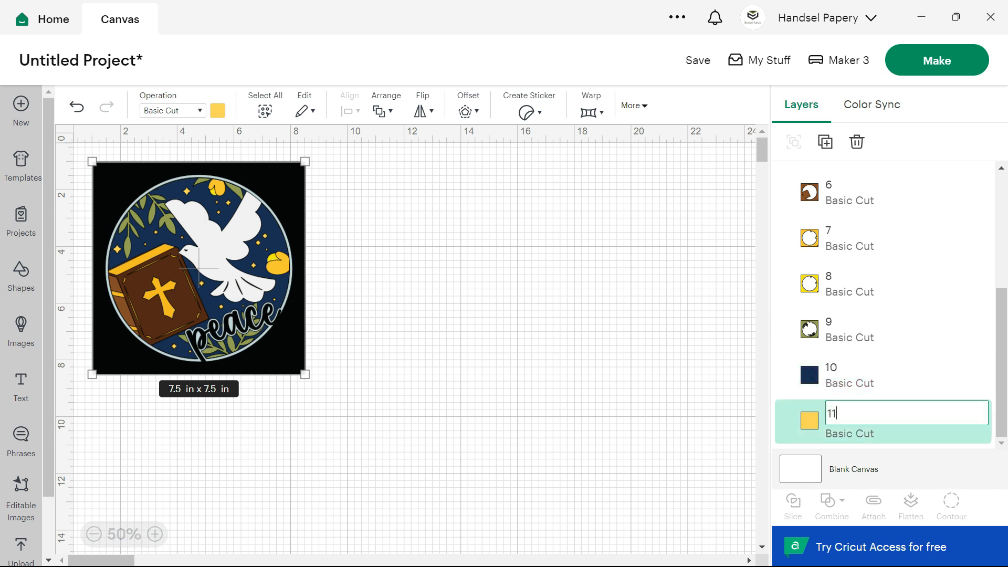
key("Return")
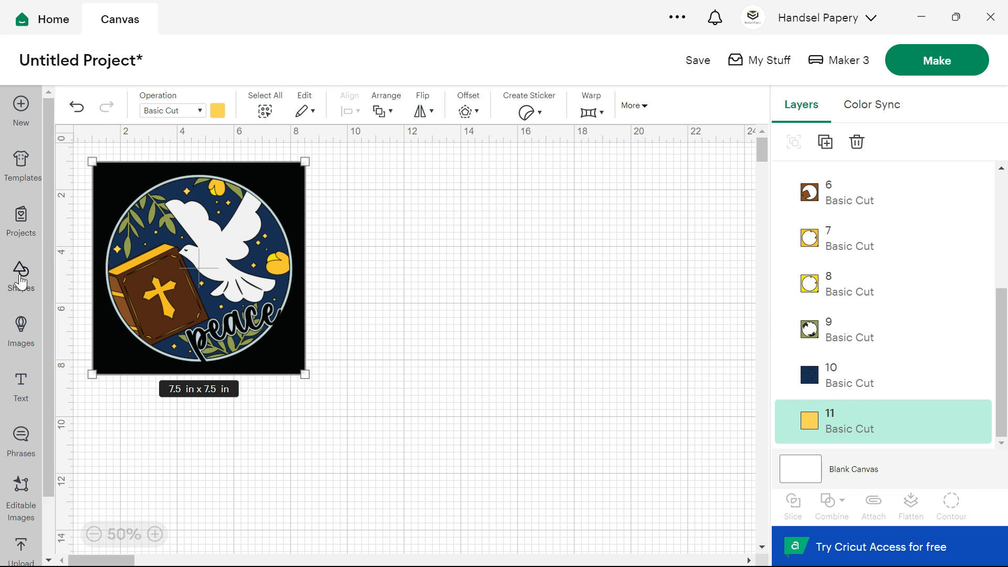
- Add a basic square shape to the canvas and set its width to 9 in, keeping it proportional
left_click(21, 282)
left_click(243, 371)
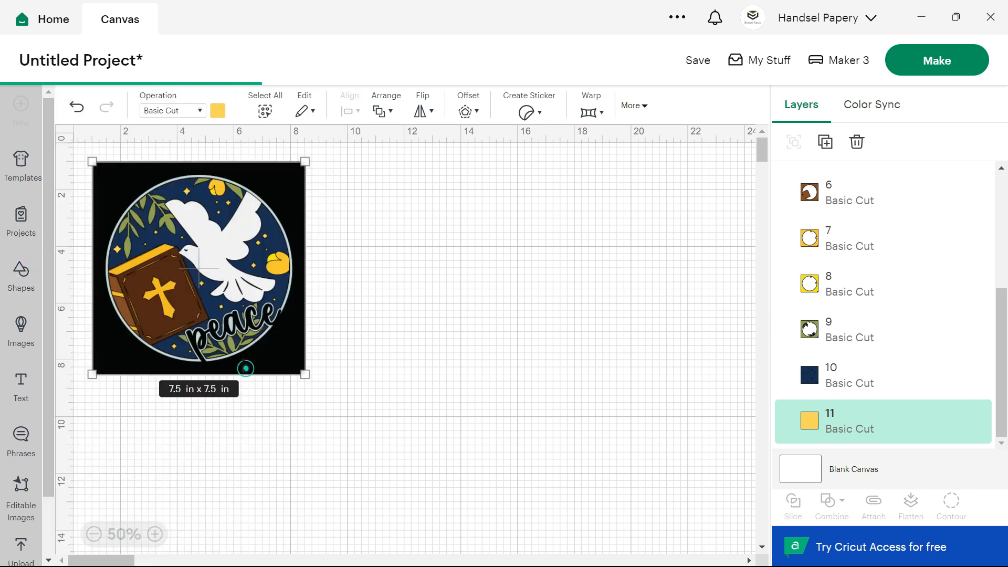
left_click(637, 112)
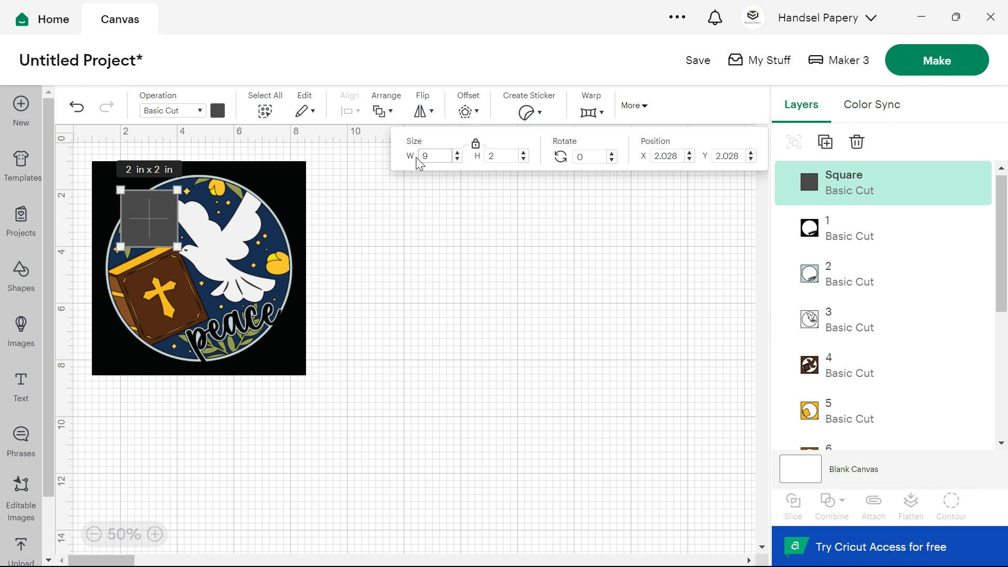
key("Return")
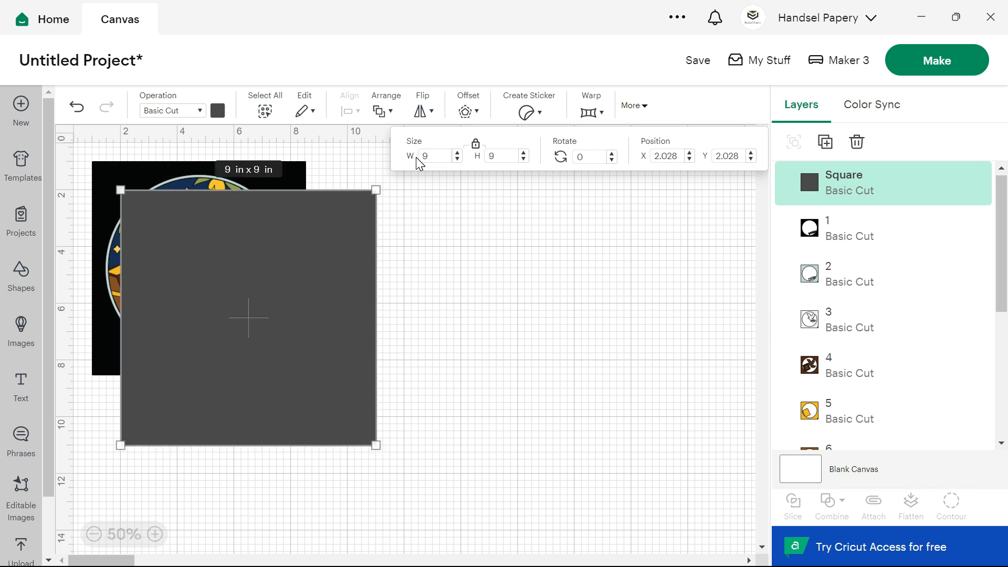
- Add a second square shape and set its width to 7.4 in, keeping it proportional
left_click(11, 279)
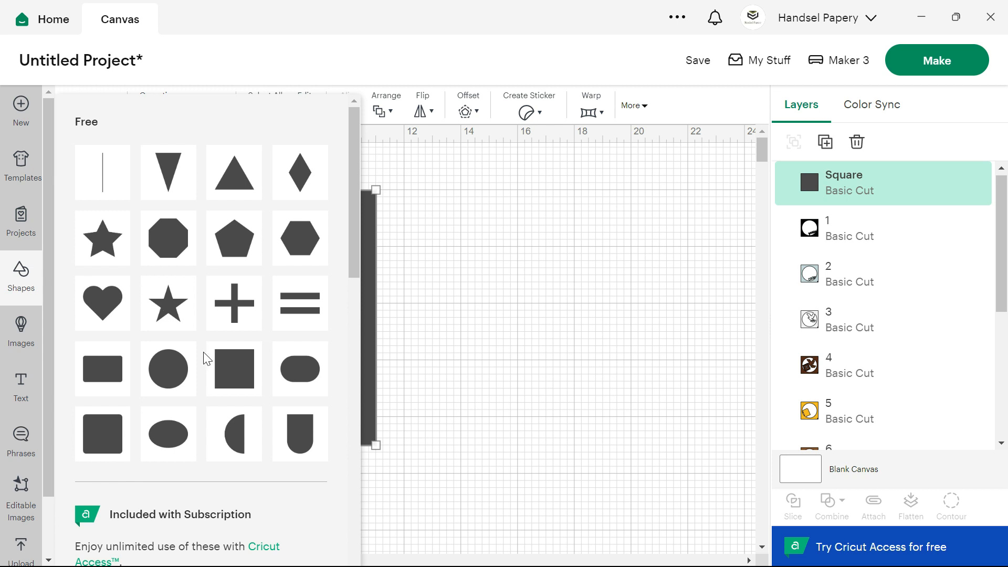
left_click(227, 370)
left_click(637, 108)
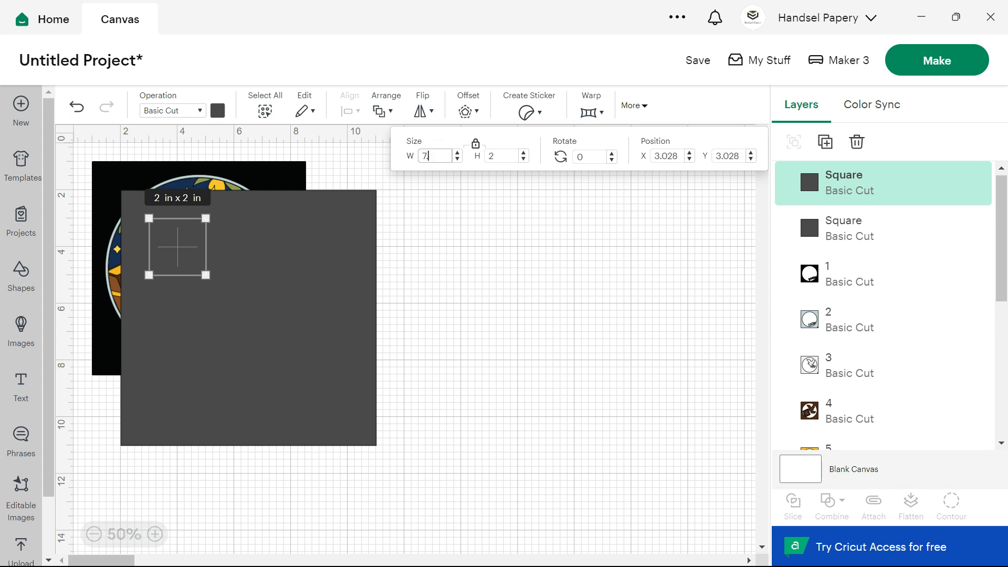
key("Return")
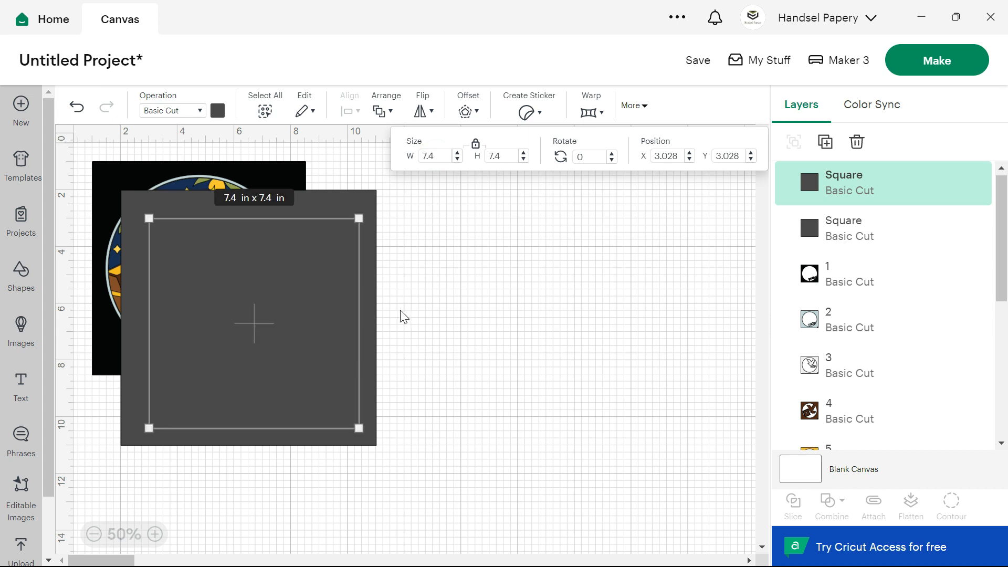
- Center the two squares on each other and subtract the smaller one from the larger to form a frame
left_click(431, 370)
left_click_drag(414, 381, 326, 491)
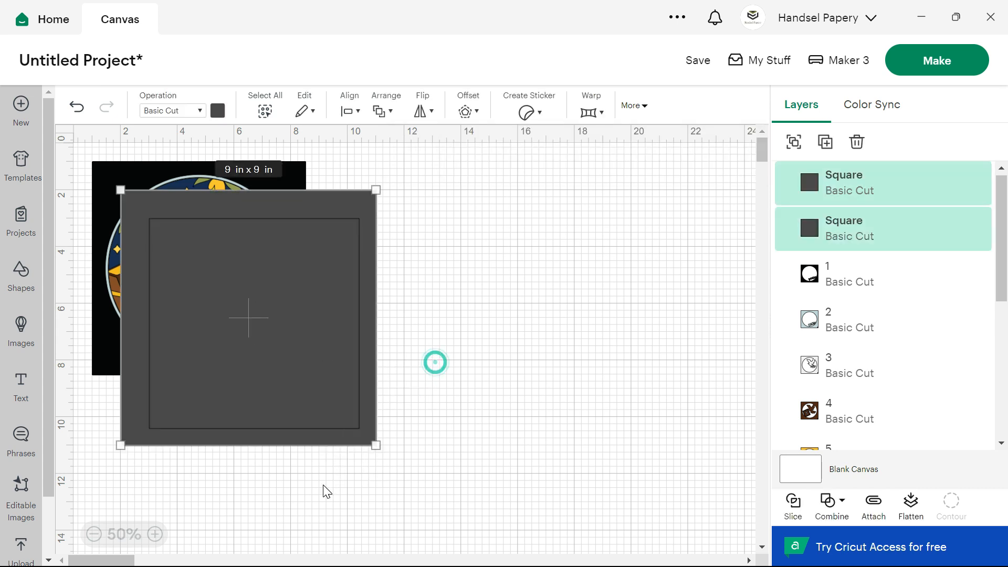
left_click(346, 113)
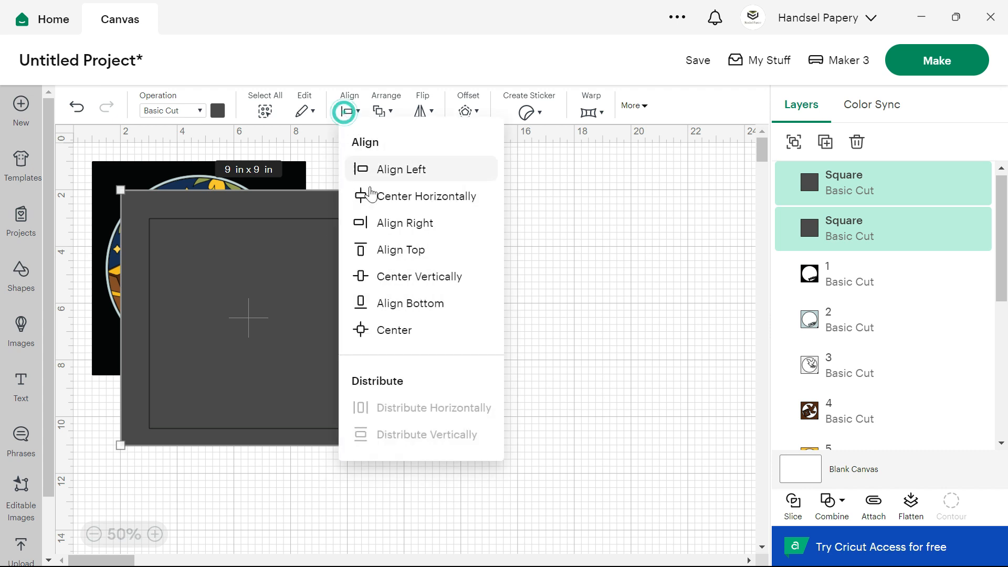
left_click(382, 321)
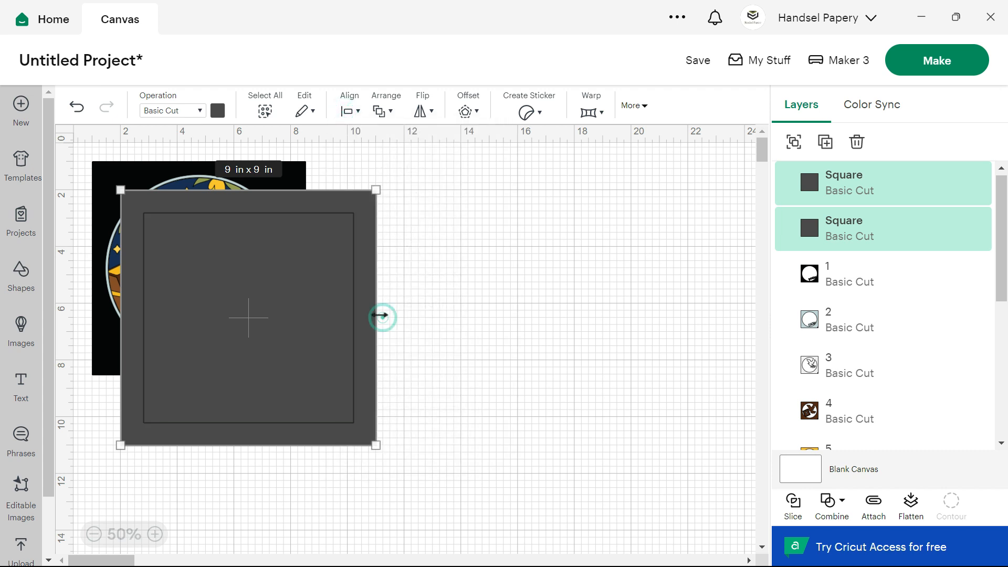
left_click(834, 507)
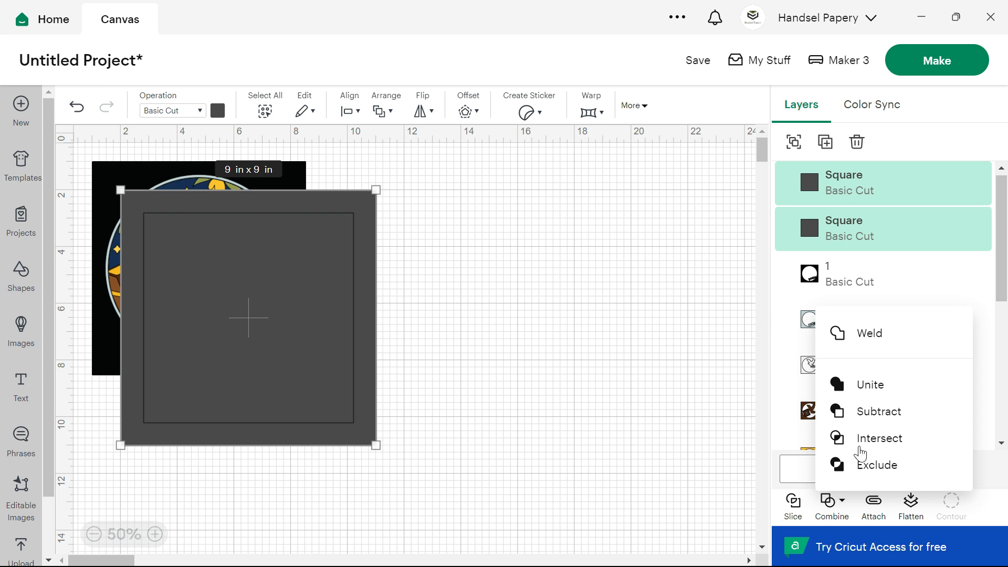
left_click(869, 415)
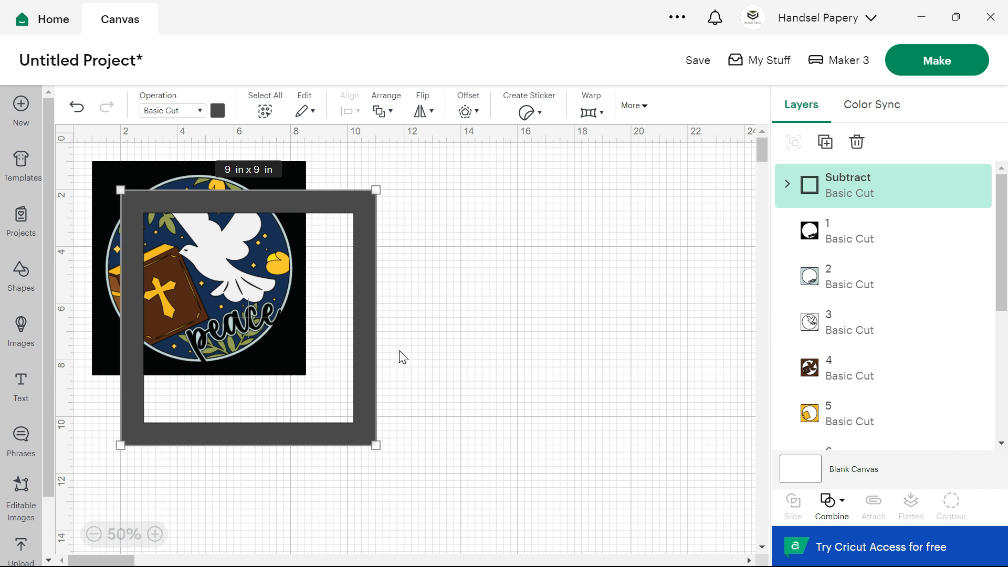
- Duplicate the square frame ten times so there is one frame for each of the eleven layers
key("ctrl+d")
key("ctrl+d")
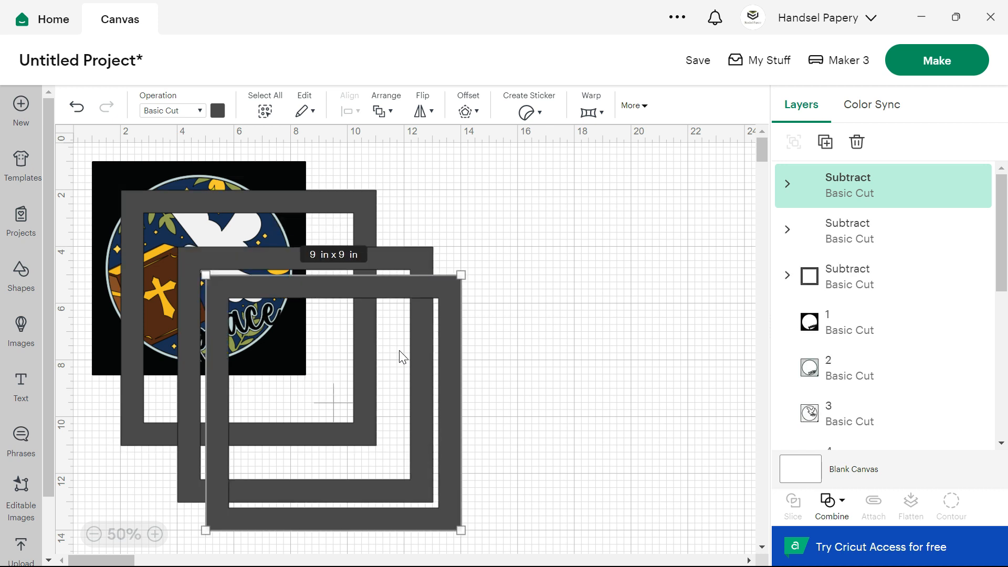
key("ctrl+d")
key("ctrl+d")
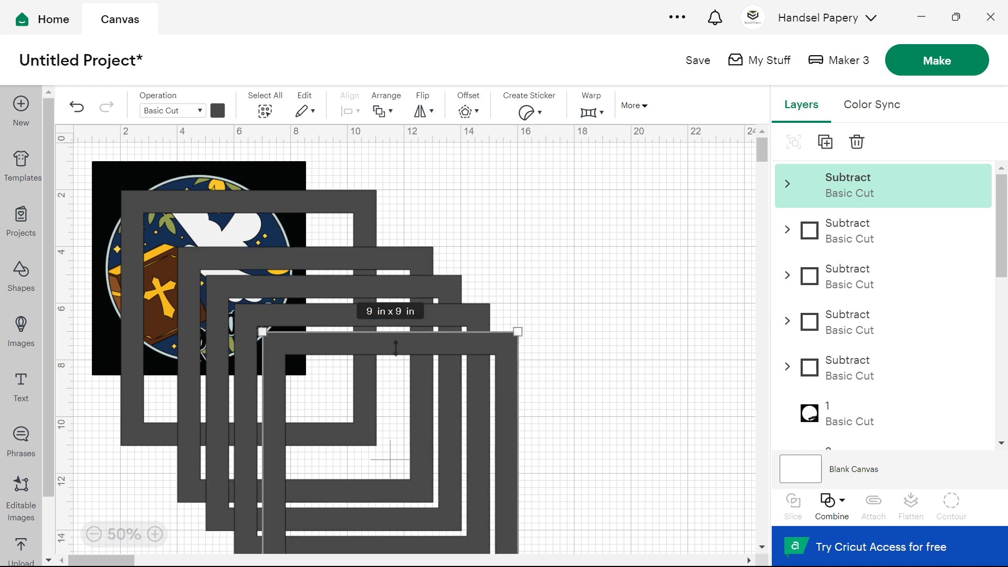
key("ctrl+d")
key("ctrl+d")
key("ctrl+d")
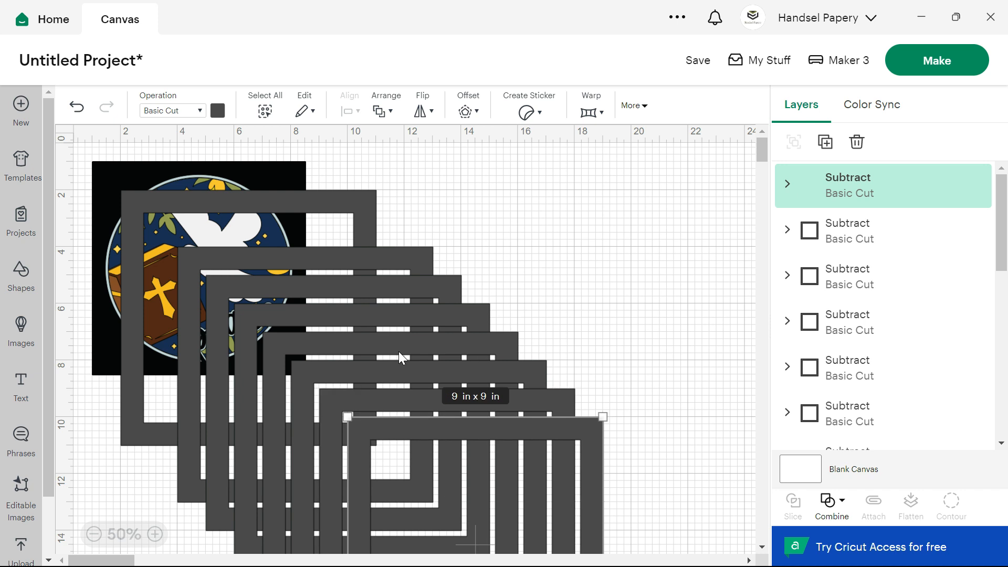
key("ctrl+d")
key("ctrl+d")
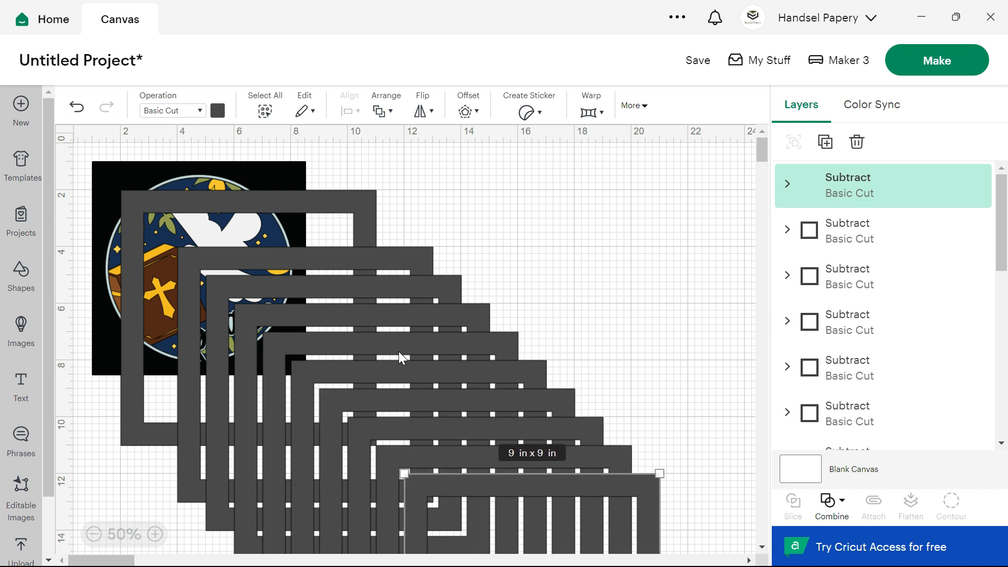
key("ctrl+d")
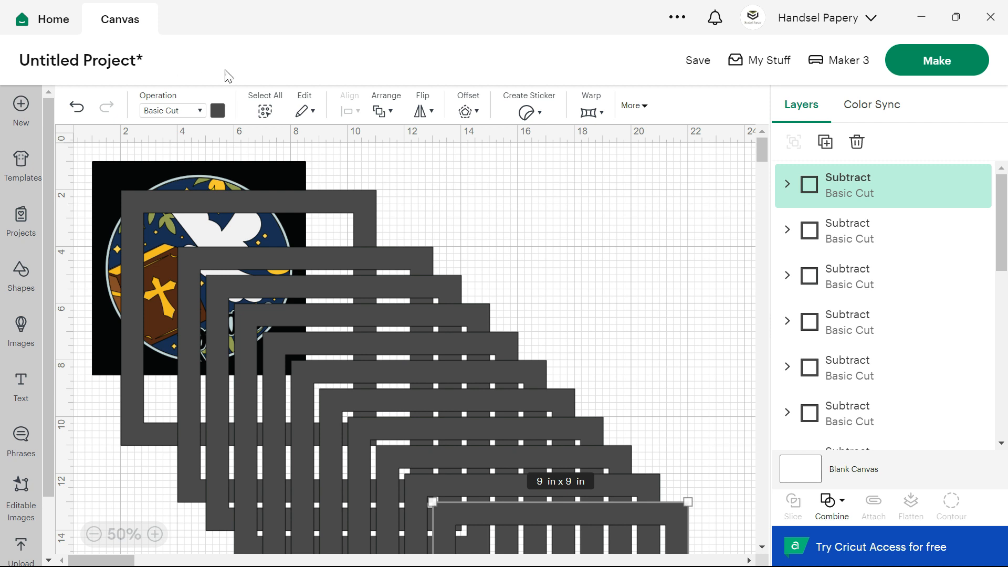
- Select everything on the canvas and align all frames and artwork layers to a common center
left_click(265, 111)
left_click(350, 111)
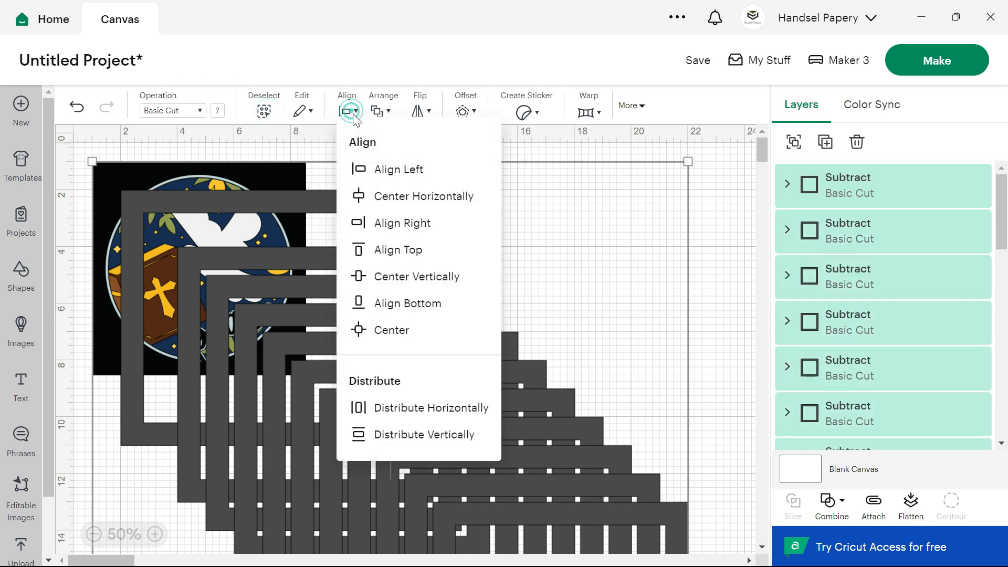
left_click(399, 330)
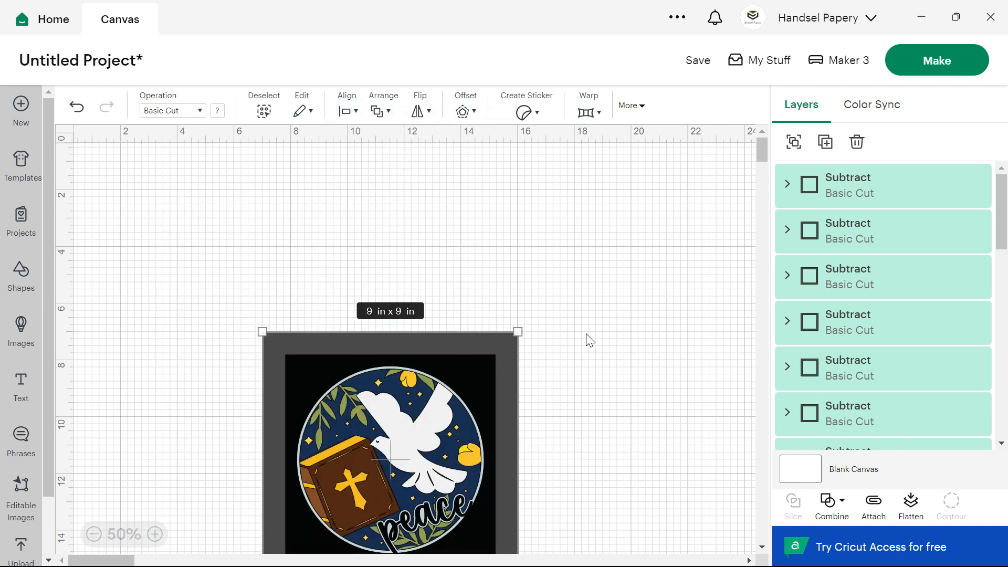
- Weld layer 1 with the frame directly above it in the layer order
scroll(590, 341, "down", 8)
scroll(590, 341, "up", 5)
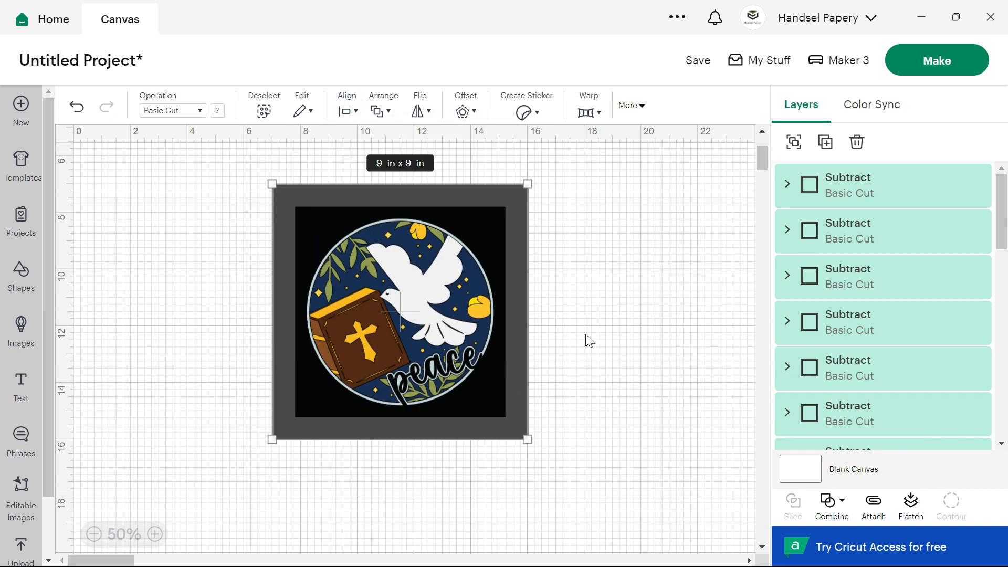
scroll(849, 344, "down", 5)
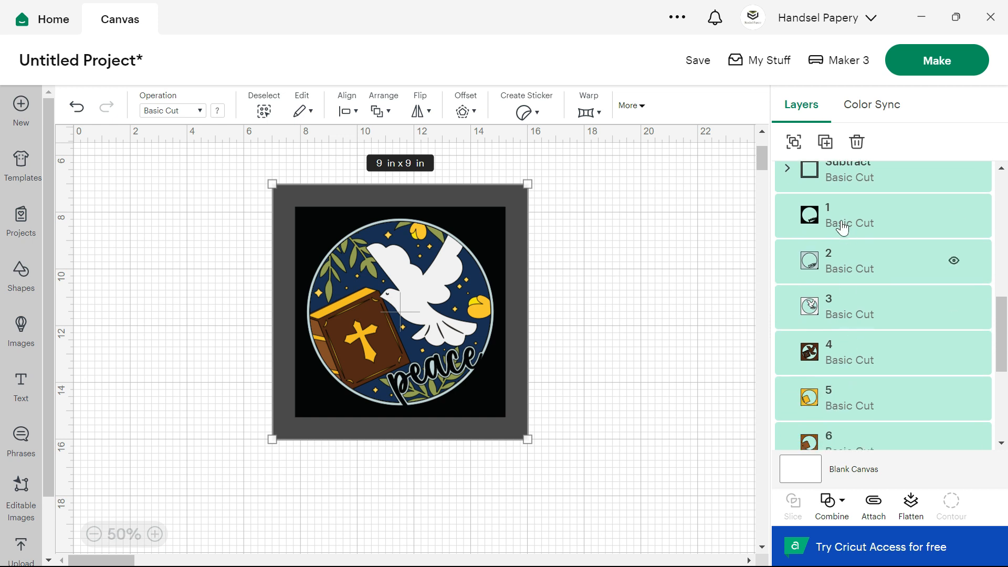
left_click(863, 378)
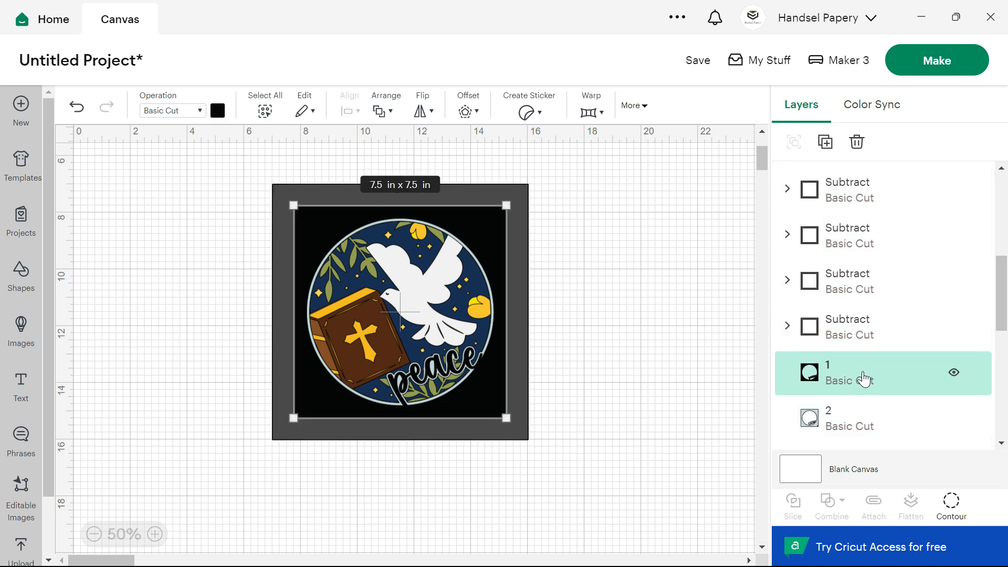
left_click(864, 331, "shift")
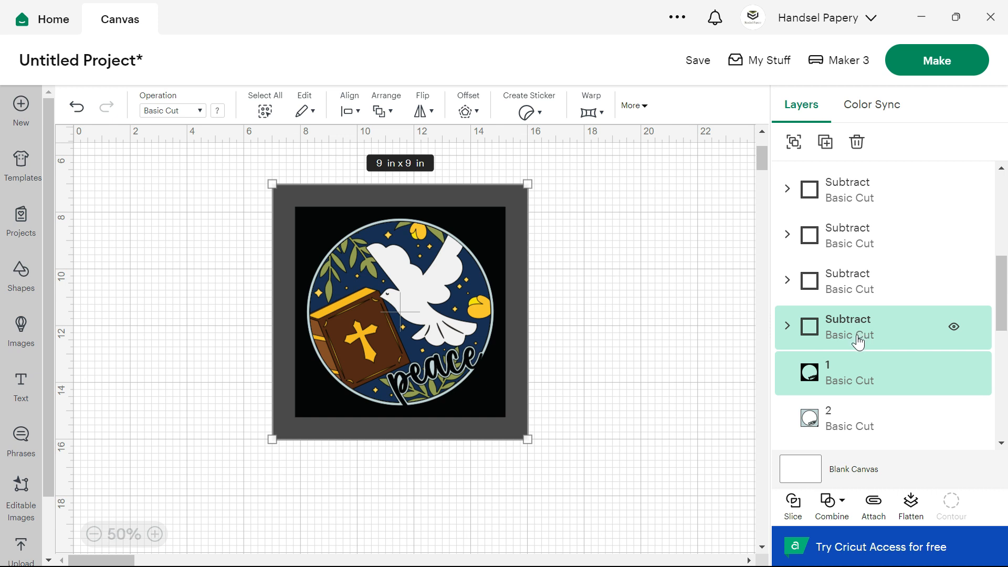
left_click(825, 506)
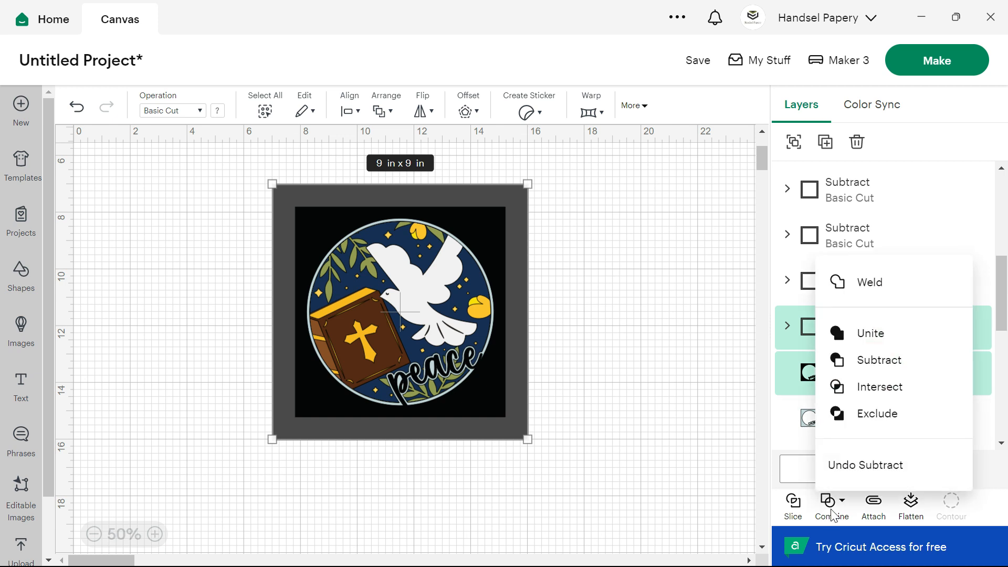
left_click(864, 294)
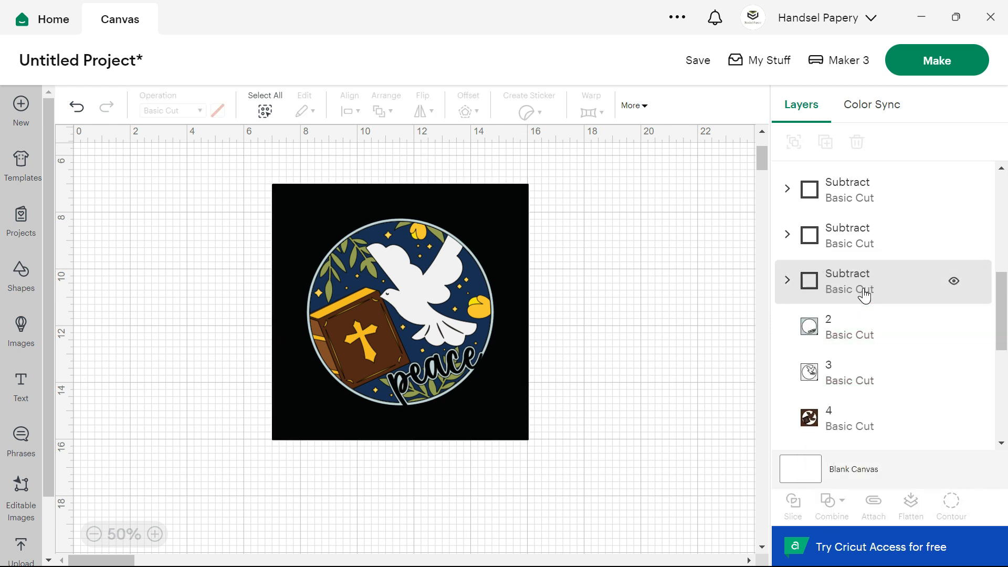
- Rename the welded black frame layer at the top of the stack as 1
scroll(863, 298, "up", 3)
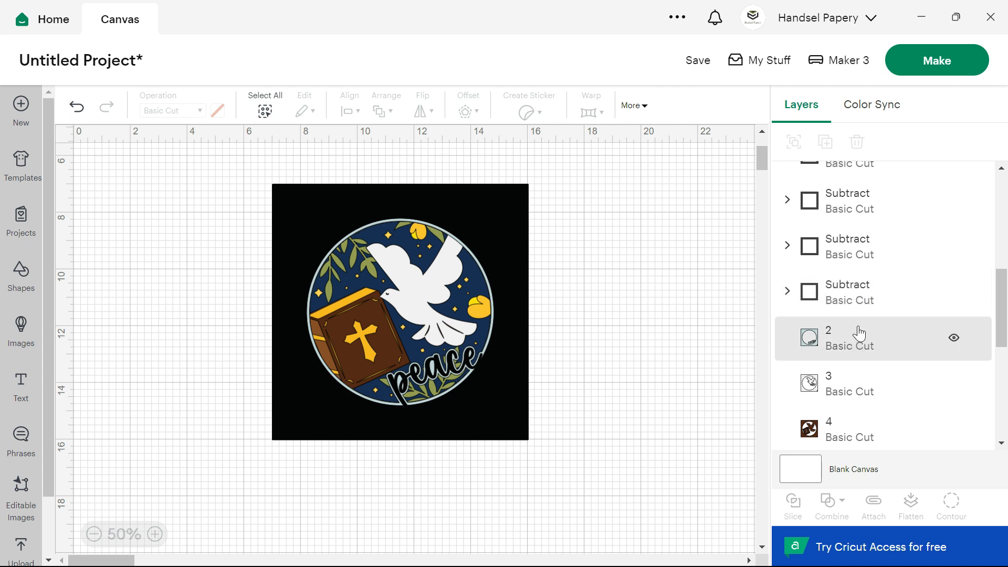
double_click(841, 179)
key("ctrl+a")
type("1")
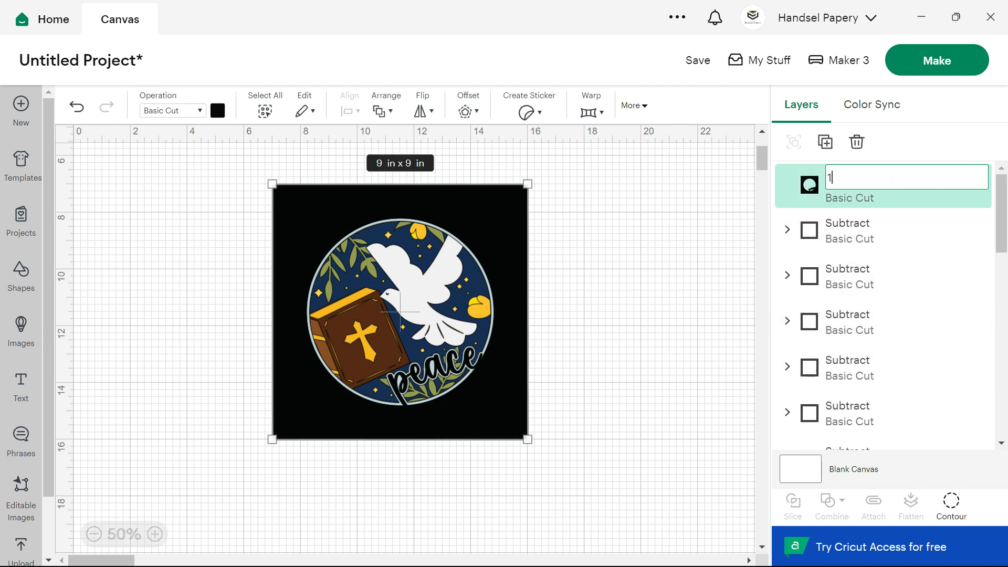
key("Return")
- Weld layer 2 with the square frame directly above it in the layer order and rename the welded layer as 2
scroll(895, 313, "down", 5)
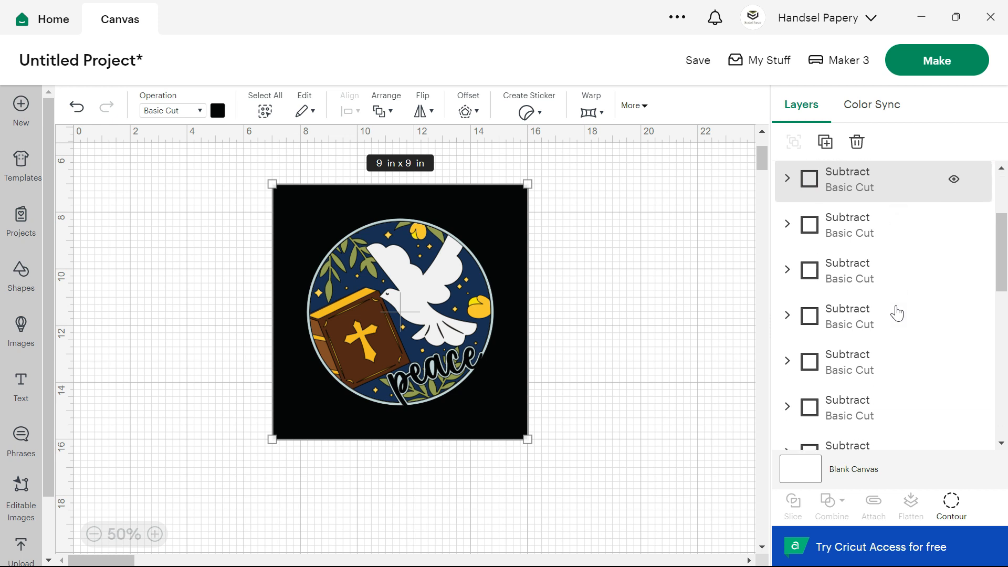
left_click(855, 284)
left_click(855, 264, "shift")
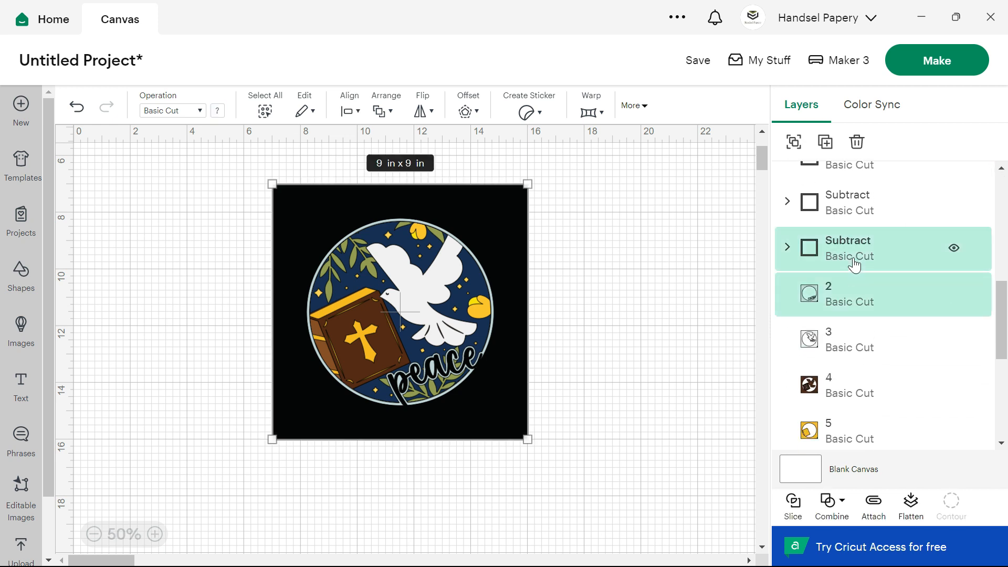
left_click(843, 513)
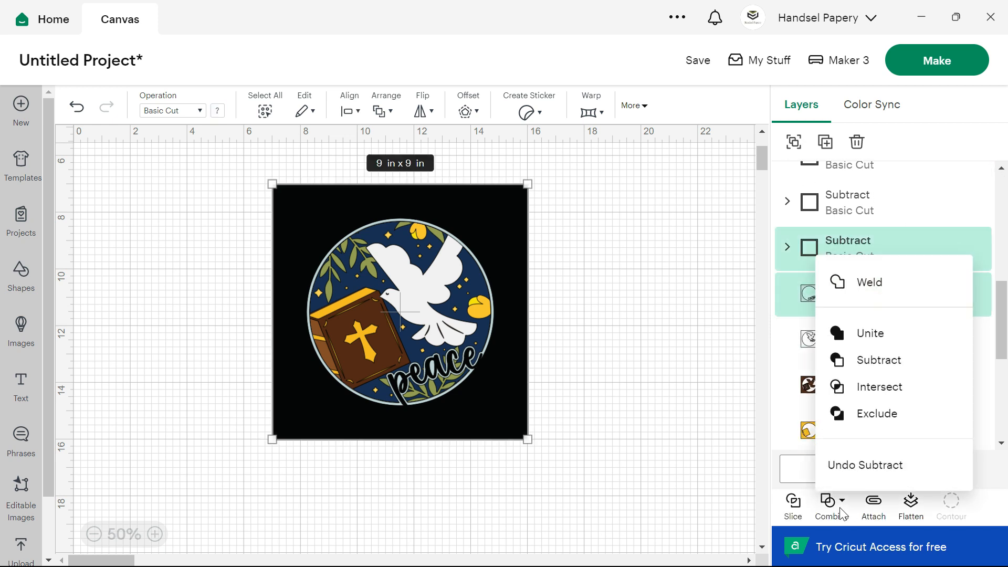
left_click(862, 293)
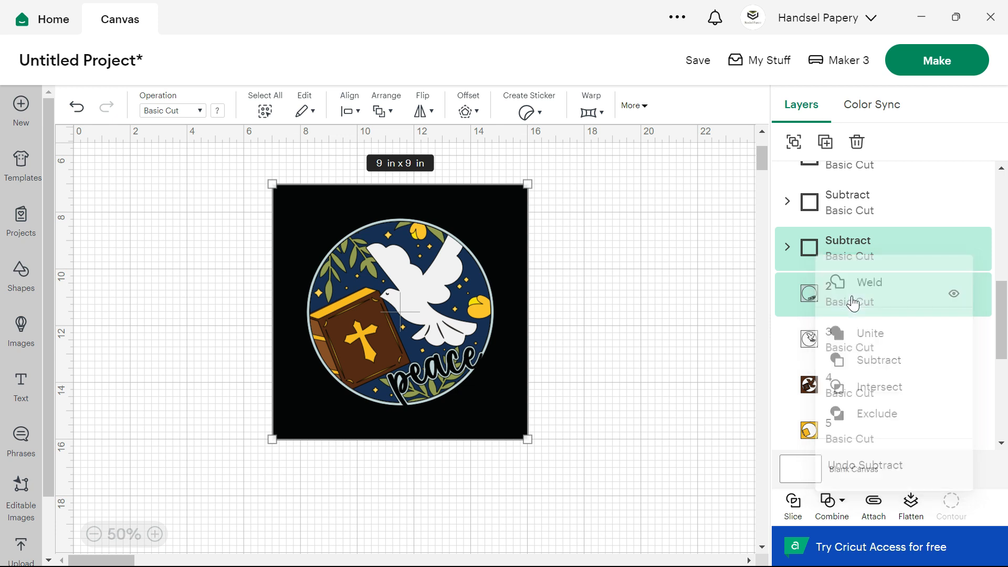
scroll(819, 308, "up", 5)
scroll(843, 205, "up", 2)
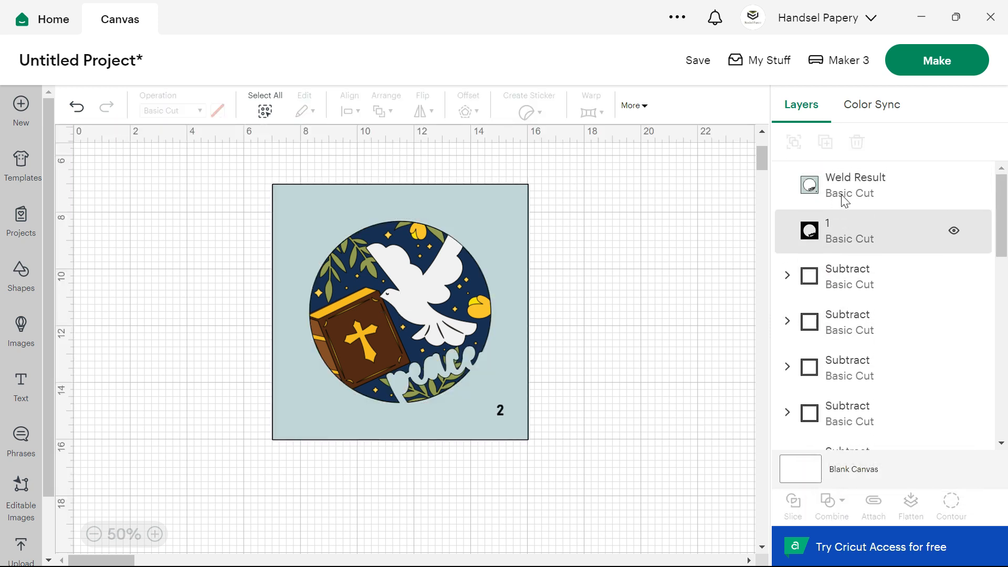
double_click(848, 182)
type("2")
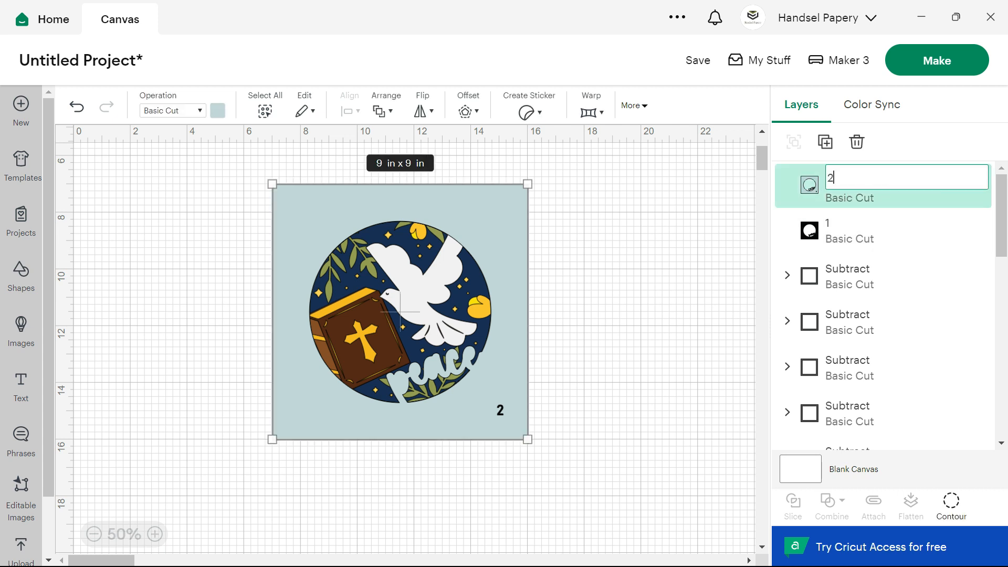
- Weld layer 3 with the square frame directly above it in the layer order and rename the welded layer as 3
scroll(867, 270, "down", 3)
scroll(867, 273, "down", 3)
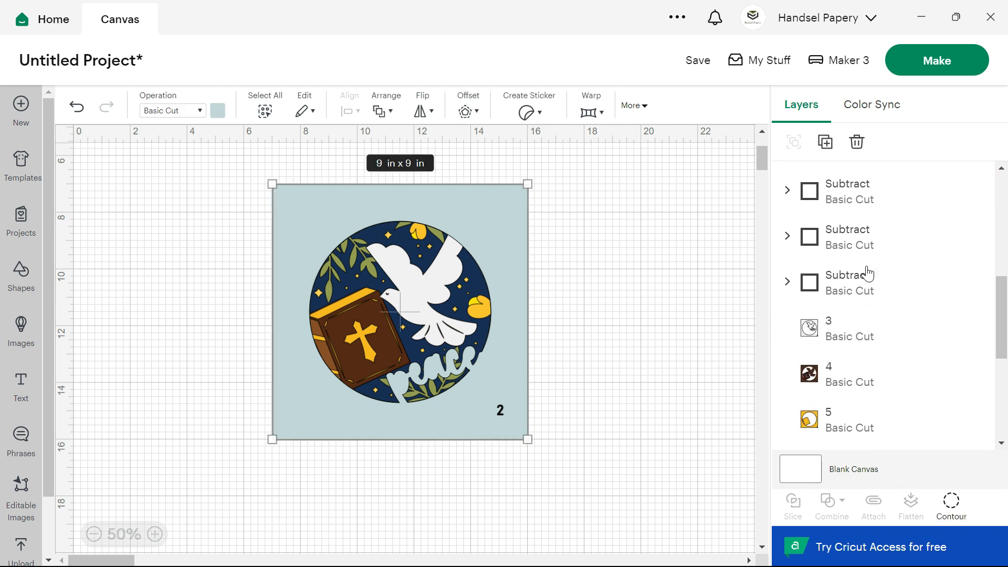
left_click(851, 299)
left_click(852, 252, "ctrl")
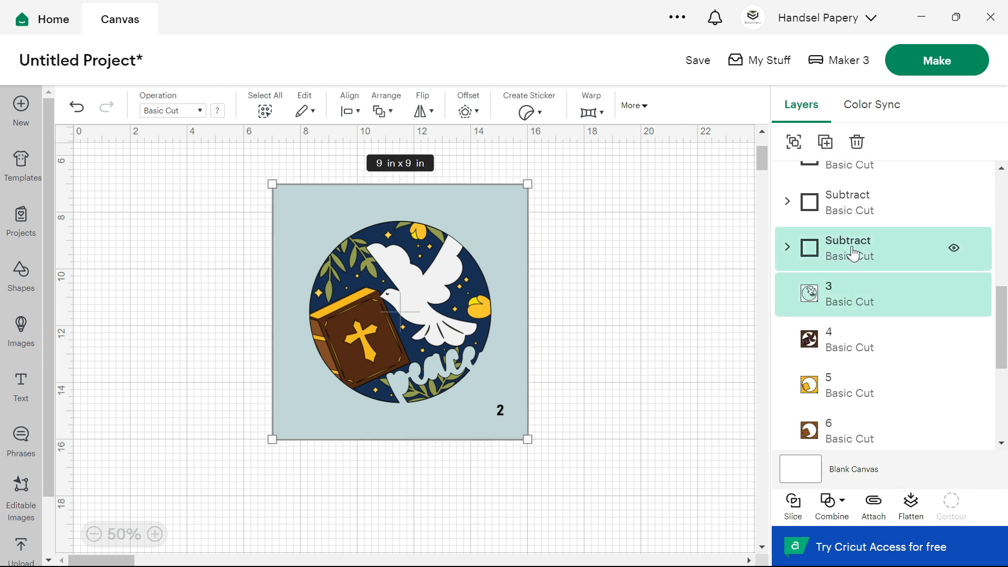
left_click(842, 502)
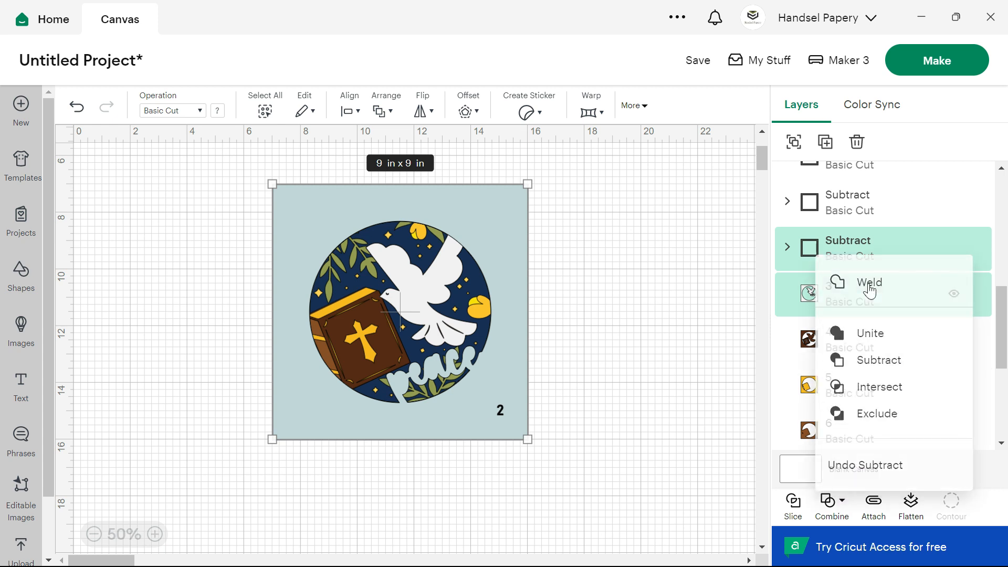
left_click(870, 284)
scroll(870, 291, "up", 5)
scroll(870, 291, "up", 1)
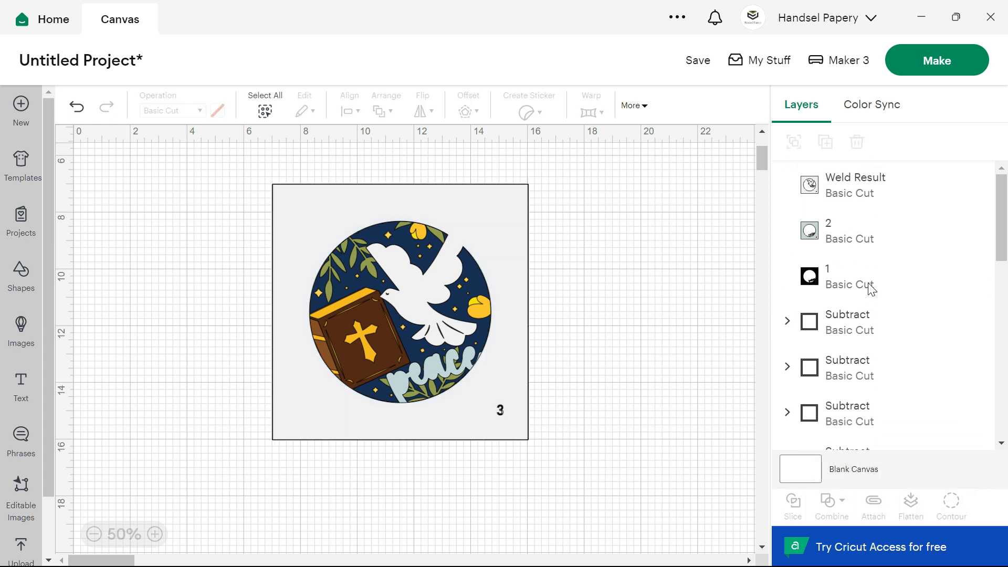
double_click(843, 186)
type("3")
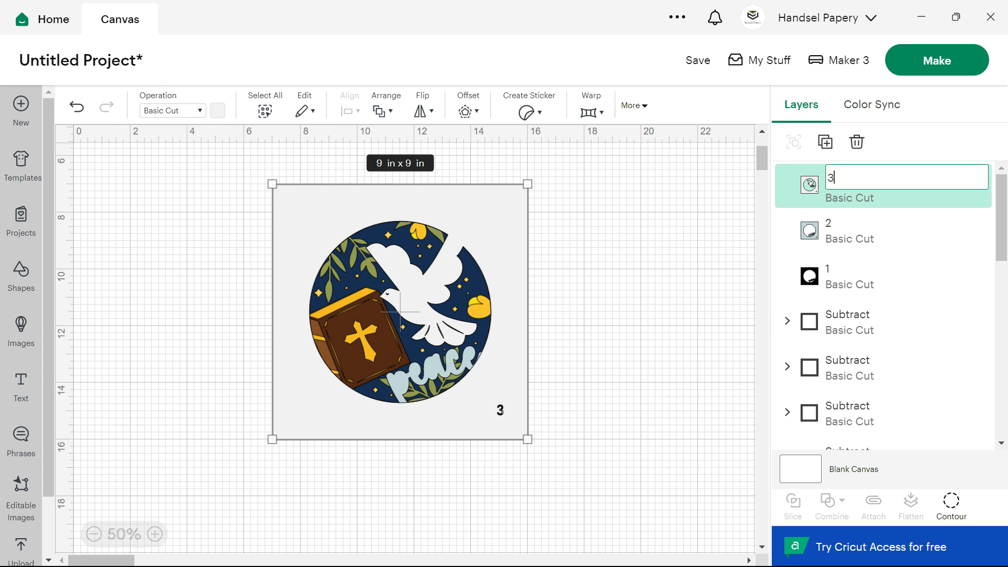
key("Return")
- Weld dark brown layer 4 with the square frame directly above it and rename the welded layer as 4
scroll(878, 282, "down", 6)
left_click(856, 301)
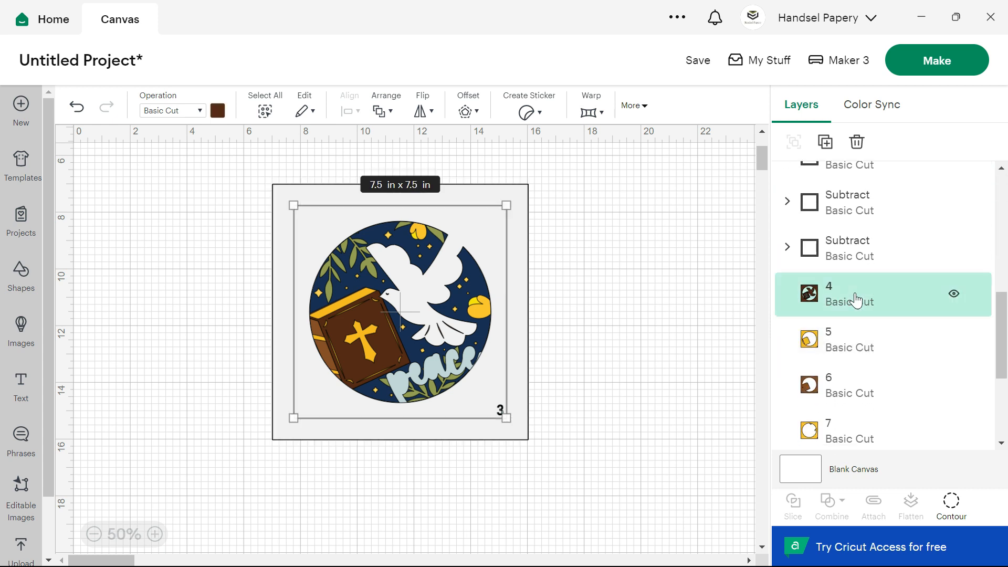
left_click(856, 260, "shift")
left_click(831, 503)
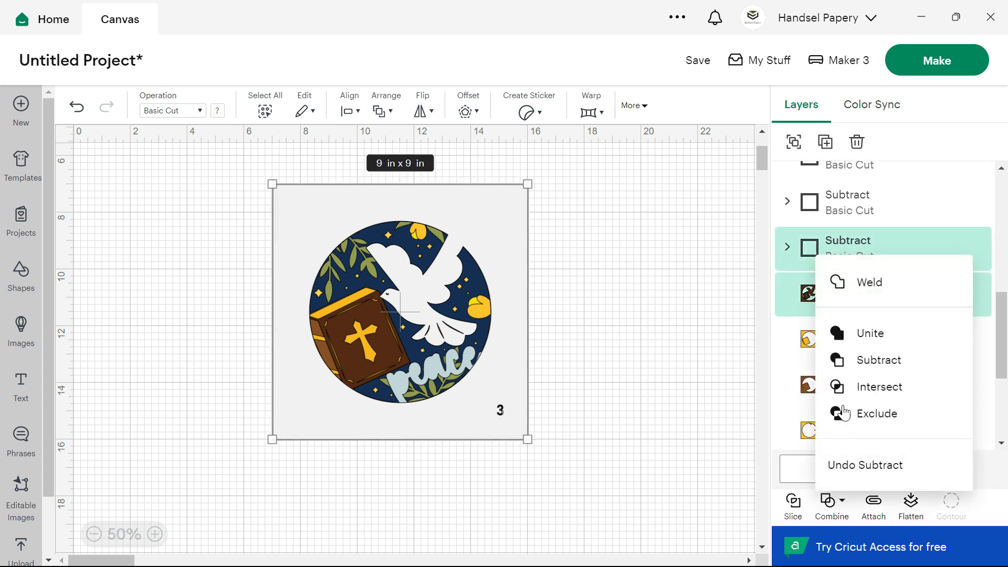
left_click(859, 287)
scroll(893, 315, "up", 5)
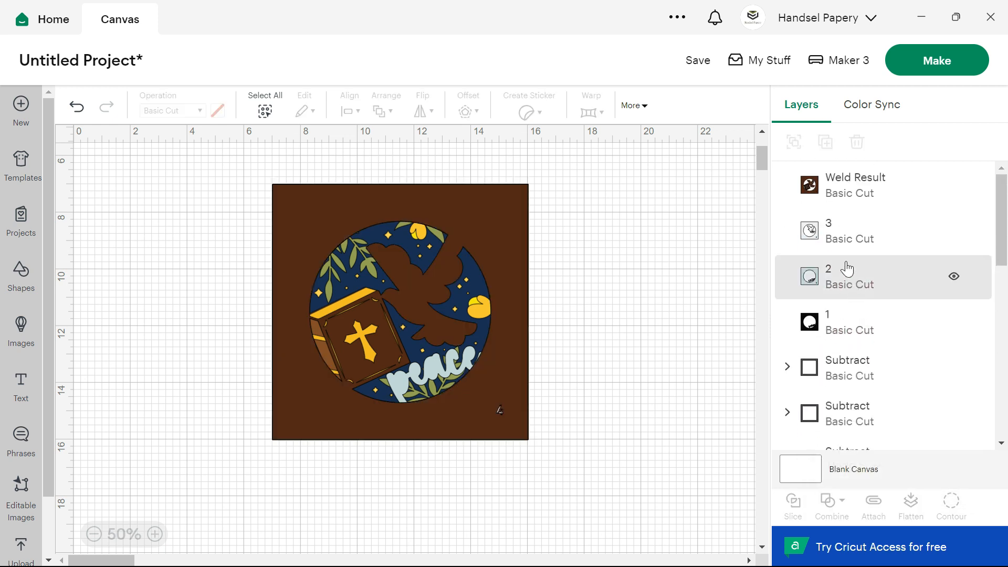
double_click(841, 178)
type("4")
key("Return")
- Weld golden yellow layer 5 with the square frame directly above it and rename the welded layer as 5
scroll(840, 299, "down", 6)
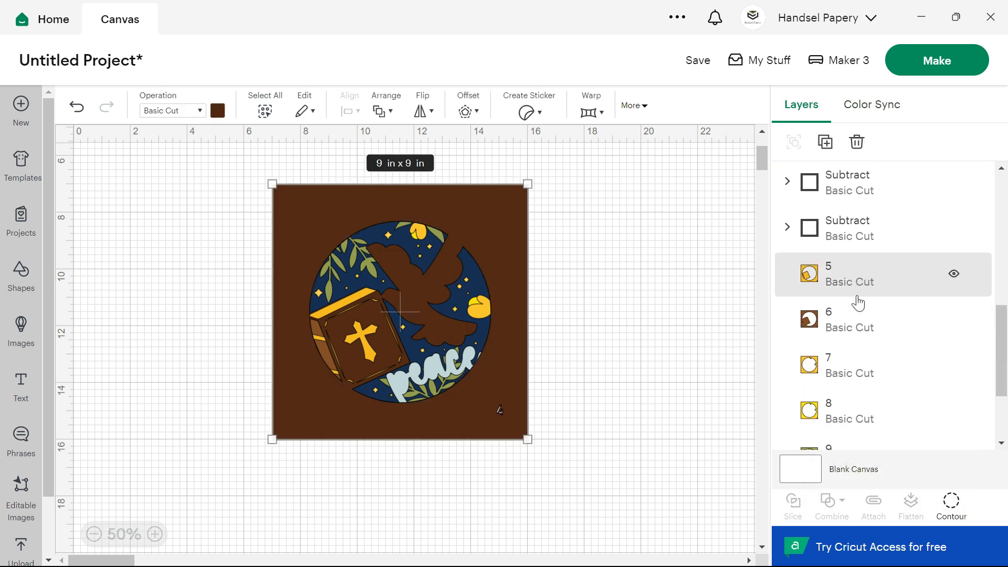
scroll(859, 304, "down", 1)
left_click(858, 226)
scroll(854, 247, "up", 1)
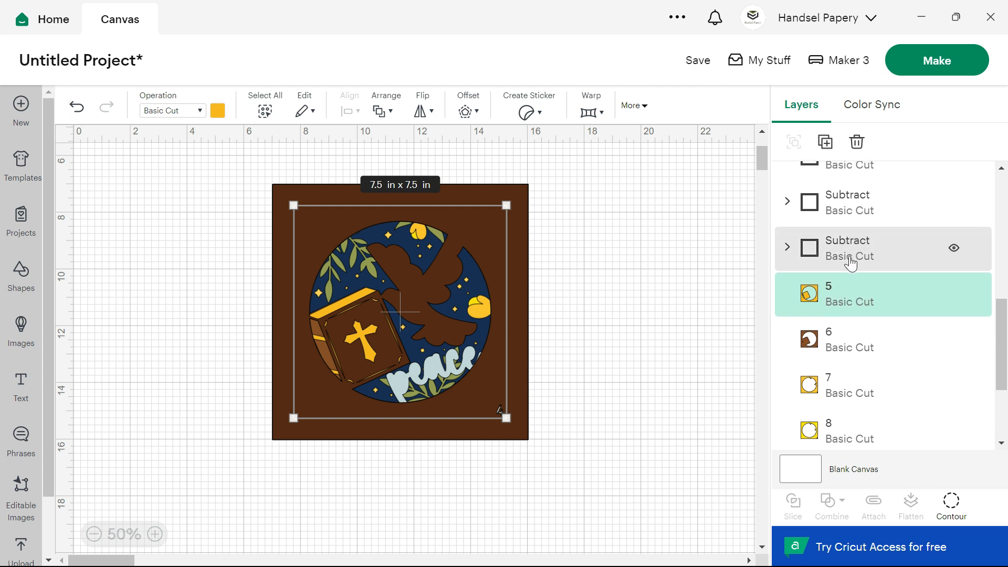
left_click(850, 262, "shift")
left_click(837, 512)
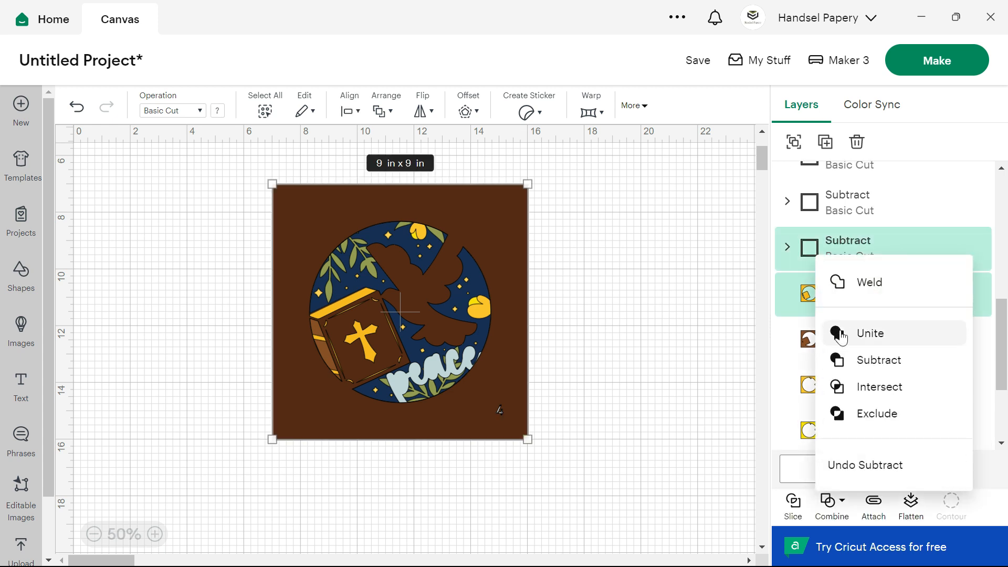
left_click(866, 284)
scroll(862, 292, "up", 4)
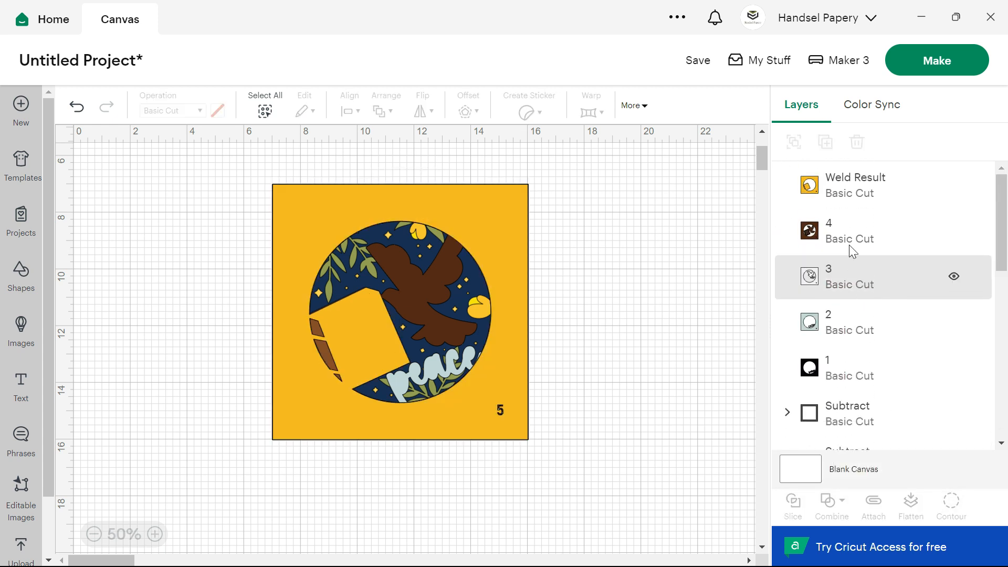
double_click(862, 180)
type("5")
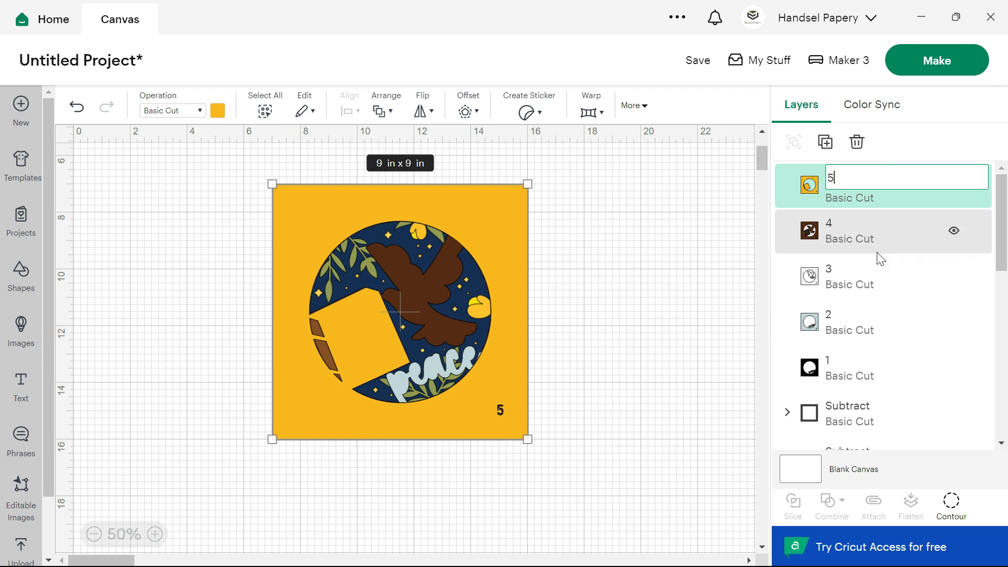
- Weld brown layer 6 with the square frame directly above it and rename the welded layer as 6
scroll(874, 263, "down", 5)
left_click(839, 381)
left_click(847, 332, "shift")
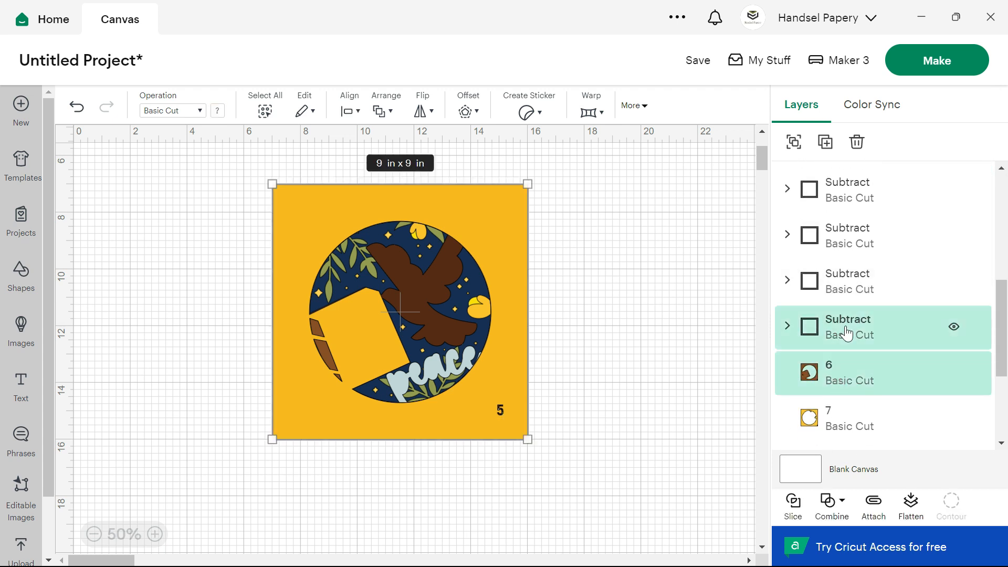
left_click(832, 510)
left_click(864, 281)
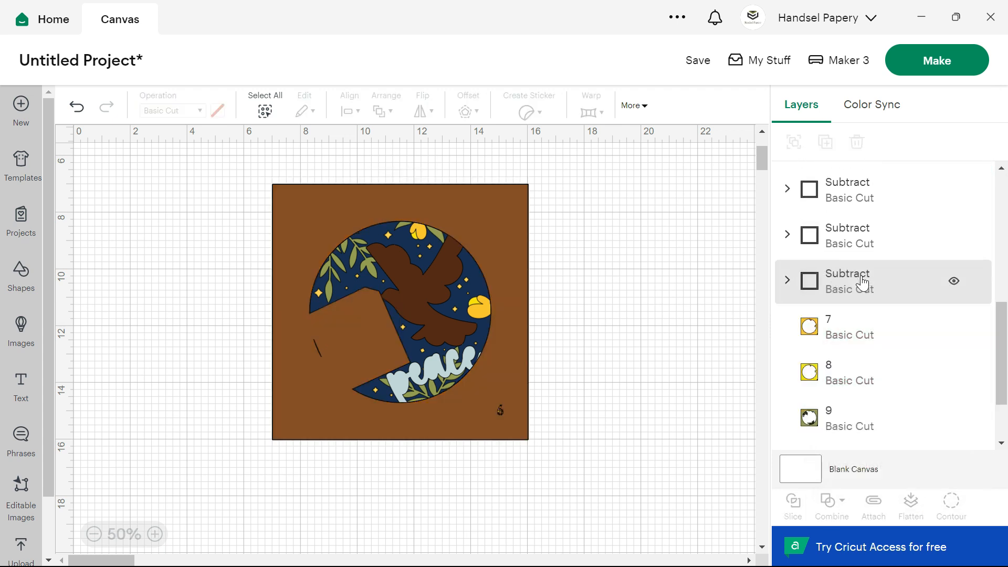
scroll(861, 288, "up", 5)
left_click(858, 192)
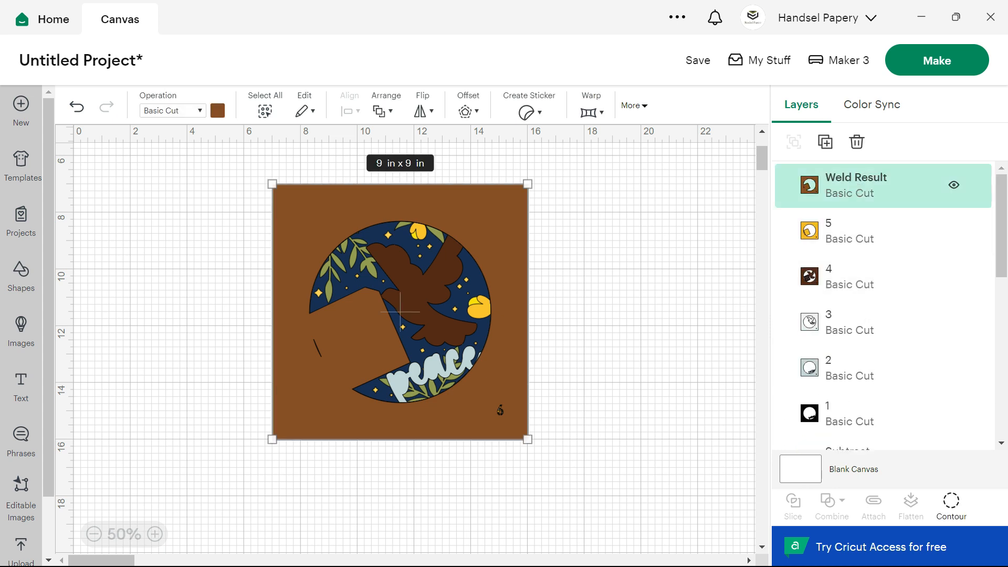
left_click(856, 181)
type("6")
- Weld layer 7 with the square frame directly above it in the layer order and rename the welded layer as 7
scroll(889, 313, "down", 5)
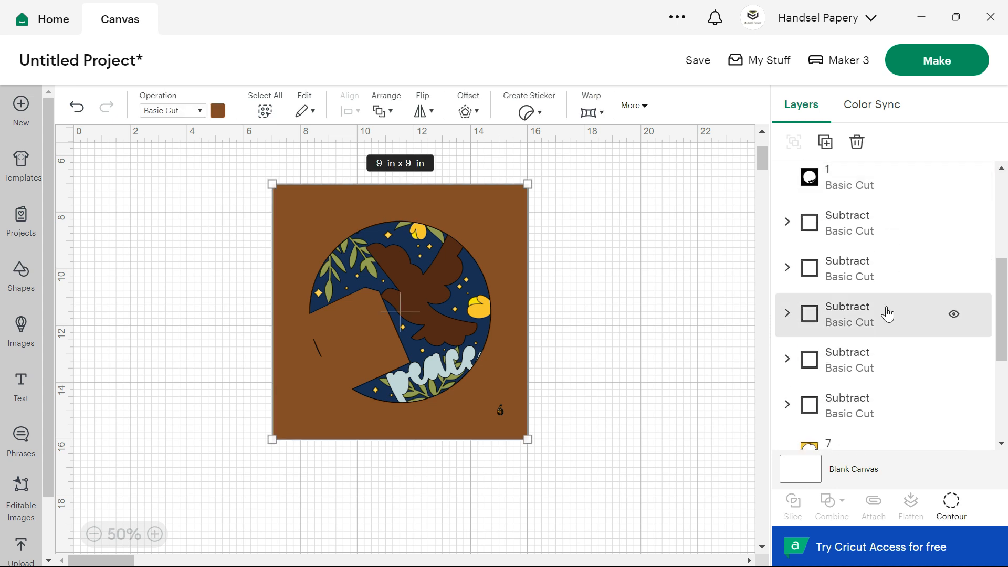
left_click(829, 445)
left_click(839, 382, "shift")
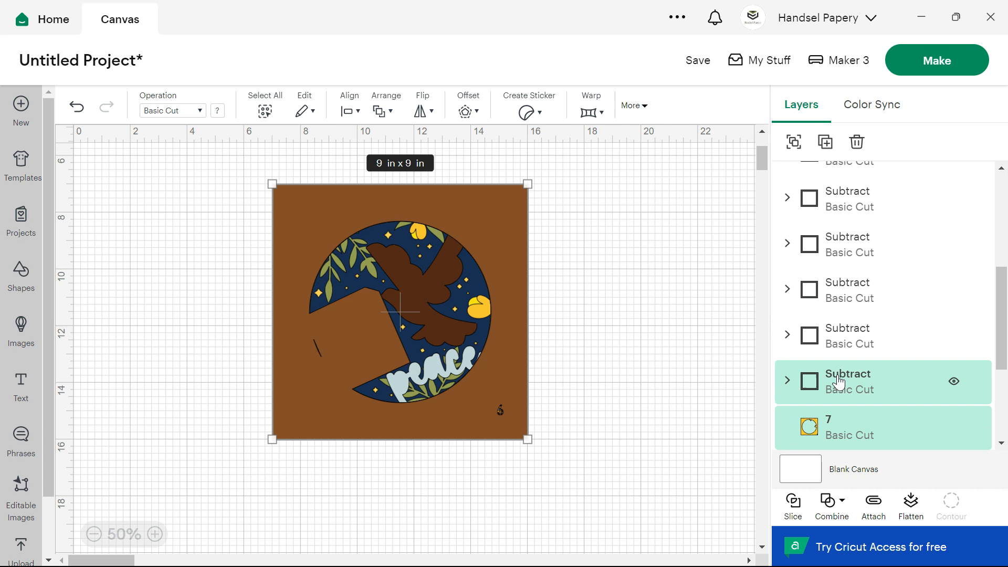
left_click(839, 507)
left_click(853, 296)
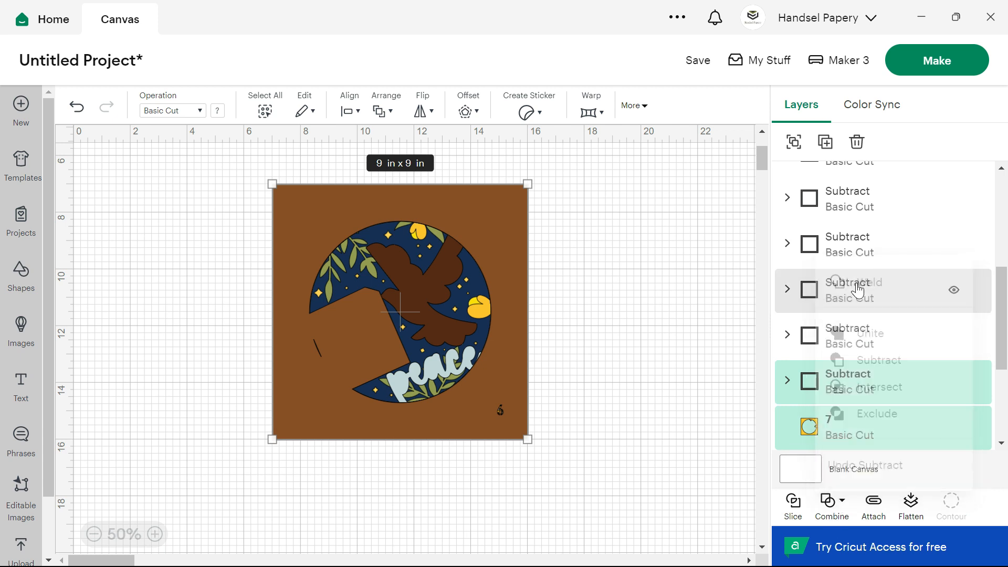
scroll(846, 256, "up", 5)
double_click(838, 177)
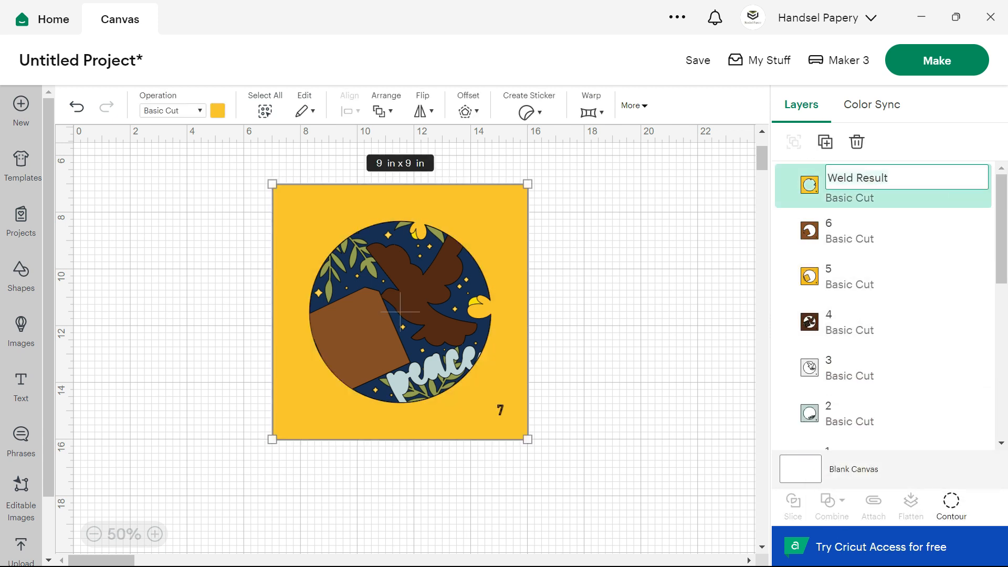
type("7")
key("Return")
- Weld bright yellow layer 8 with the square frame directly above it and rename the welded layer as 8
scroll(877, 309, "down", 6)
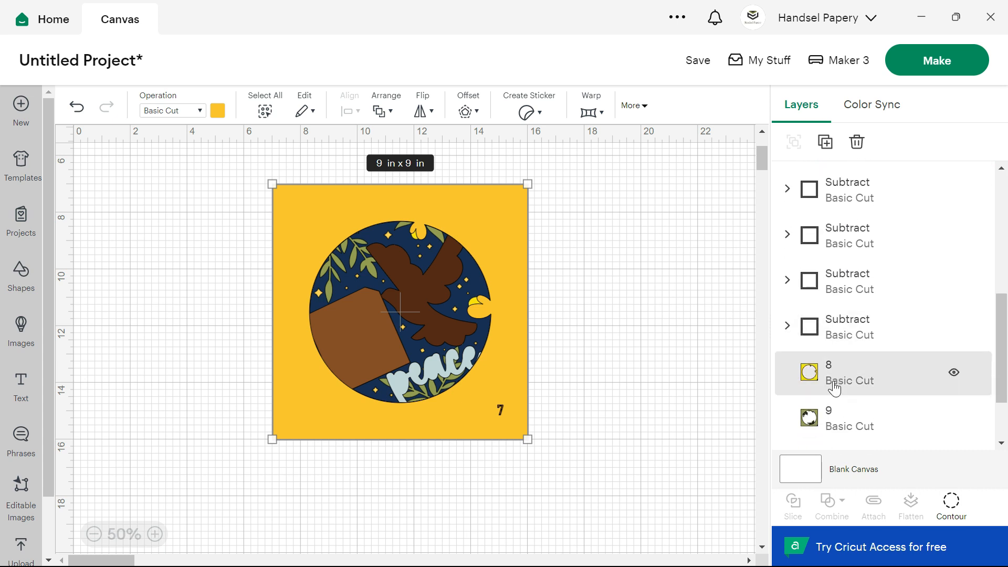
left_click(837, 383)
left_click(848, 342, "shift")
left_click(836, 504)
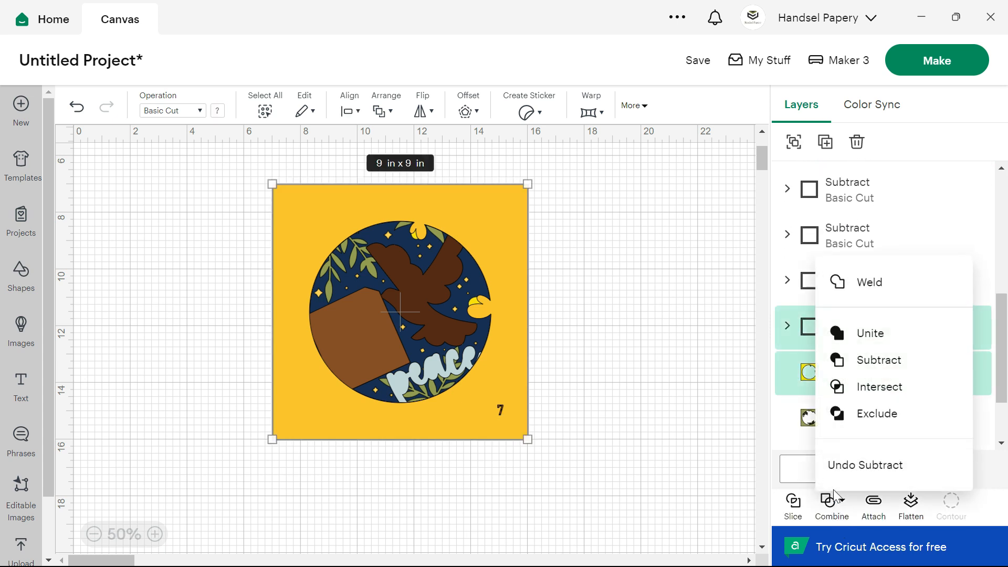
left_click(801, 289)
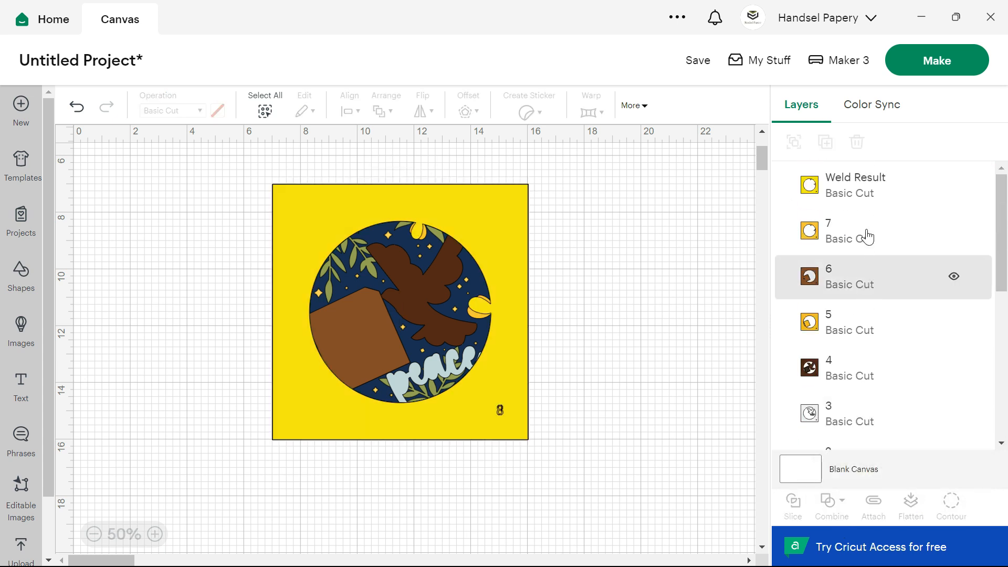
double_click(851, 179)
type("8")
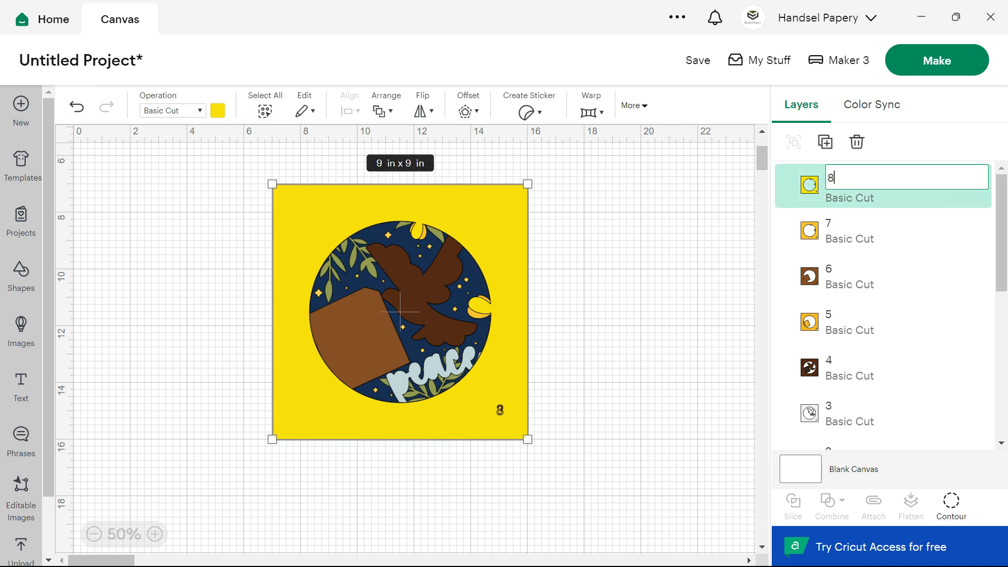
- Weld green layer 9 with the square frame directly above it and rename the welded layer as 9
scroll(873, 291, "down", 6)
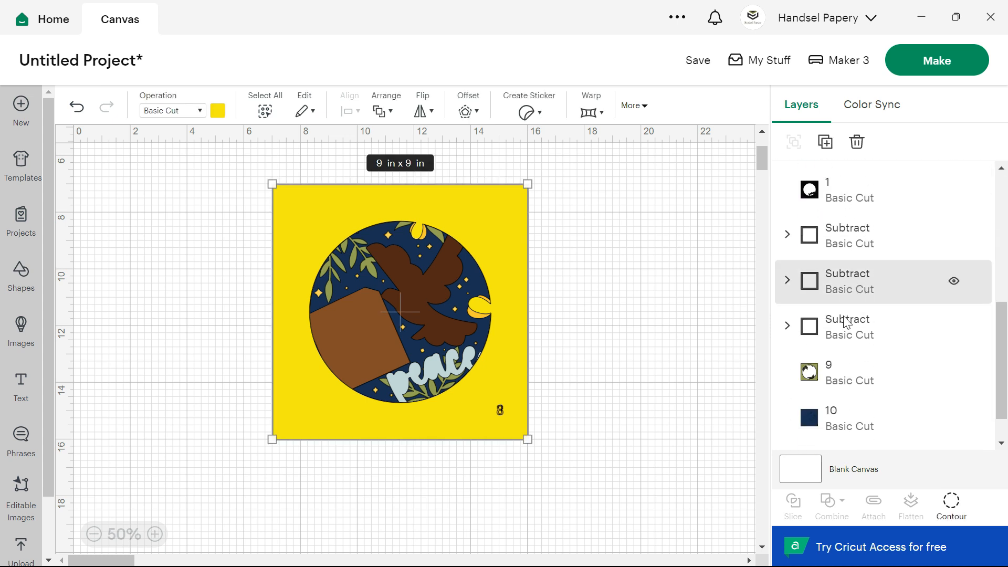
left_click(837, 371)
left_click(845, 332, "shift")
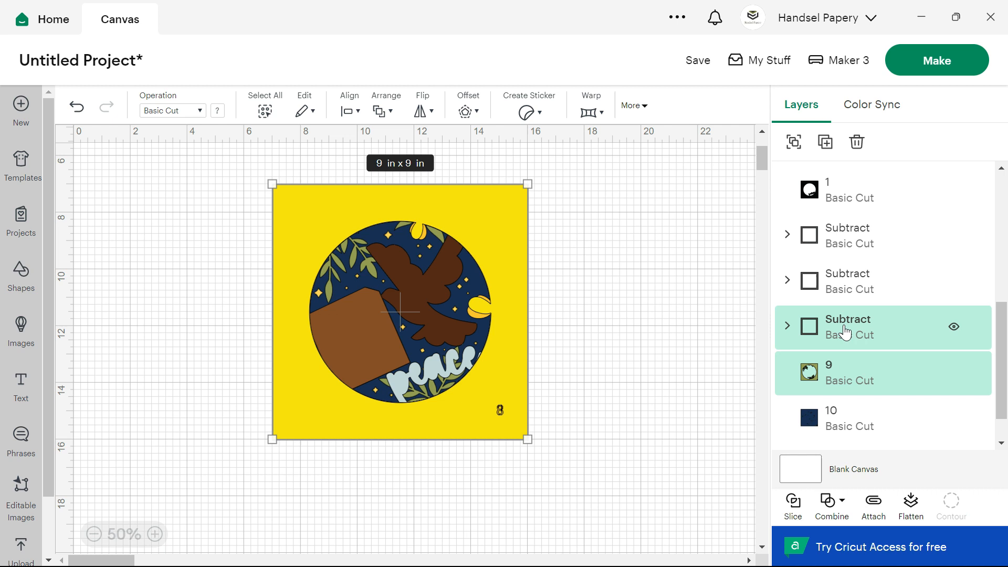
left_click(829, 508)
left_click(864, 284)
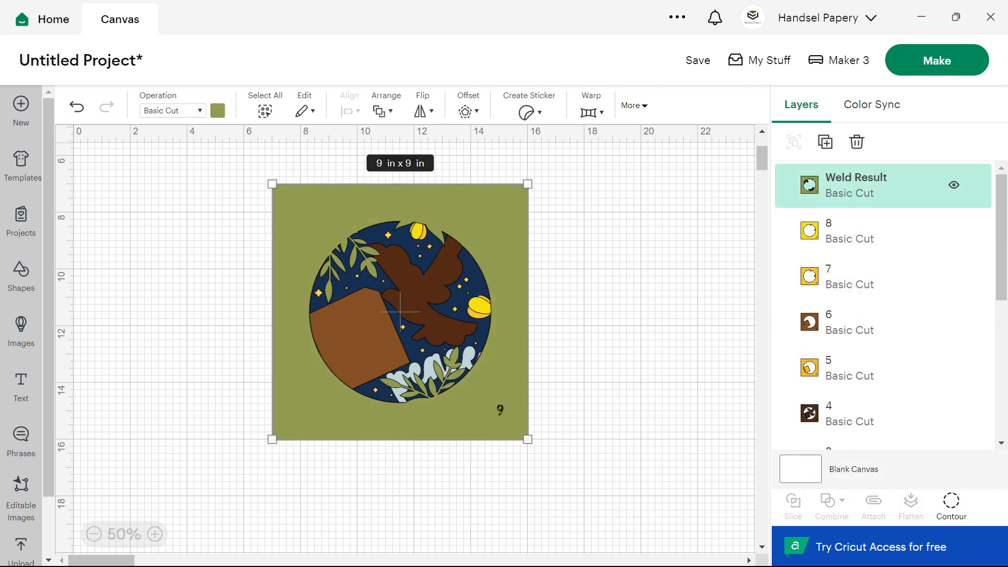
double_click(856, 178)
type("9")
- Weld navy layer 10 with one of the two remaining square frames and rename the welded layer as 10
scroll(857, 273, "down", 6)
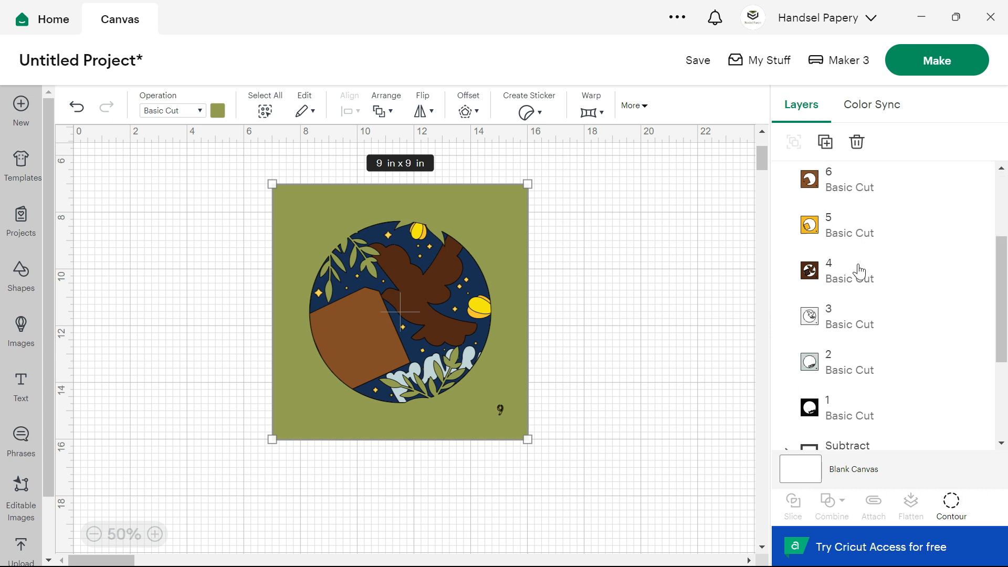
left_click(843, 288)
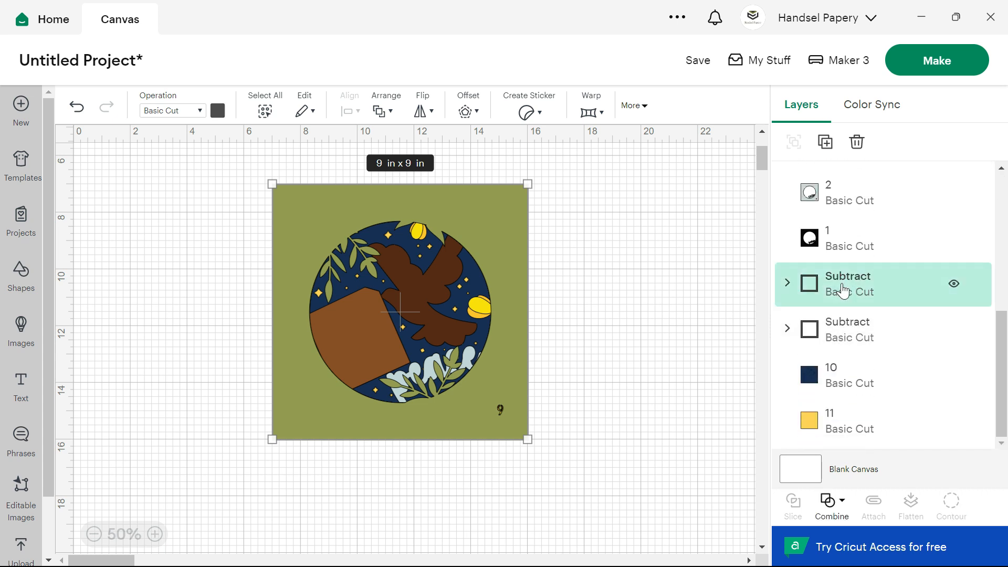
left_click(841, 382, "shift")
left_click(838, 504)
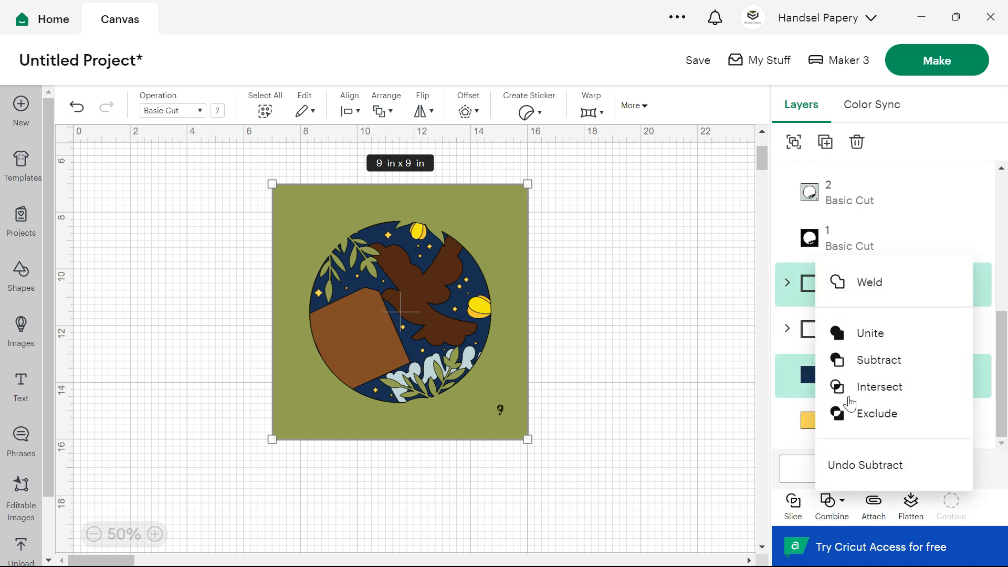
left_click(872, 279)
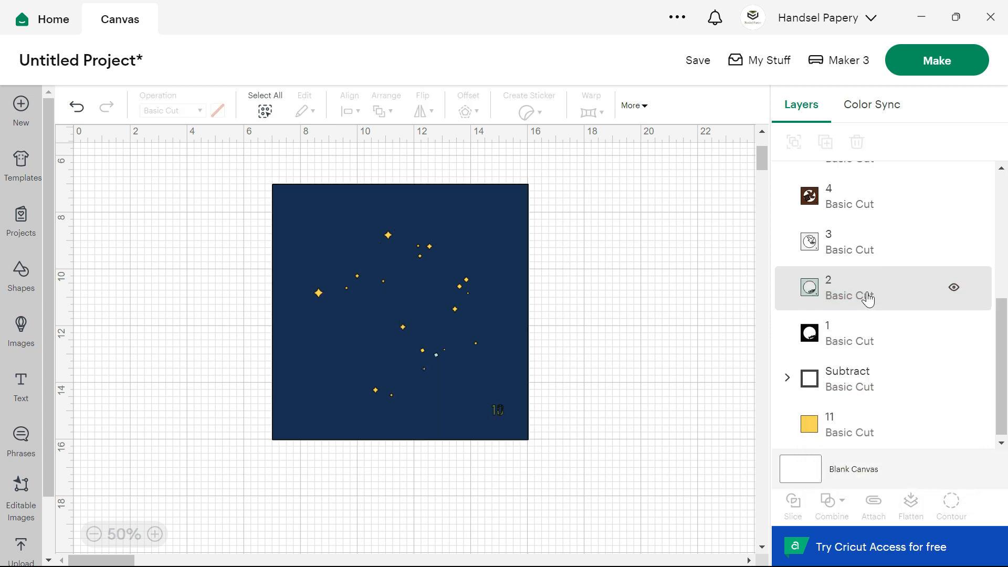
scroll(867, 296, "up", 5)
double_click(840, 178)
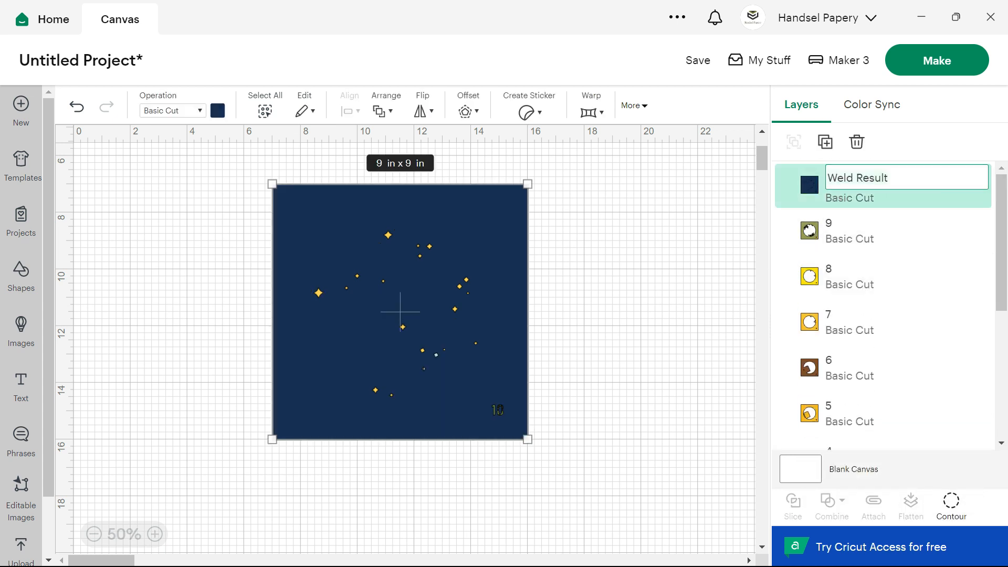
type("10")
- Weld yellow layer 11 with the last square frame and rename the welded layer as 11
scroll(846, 227, "down", 5)
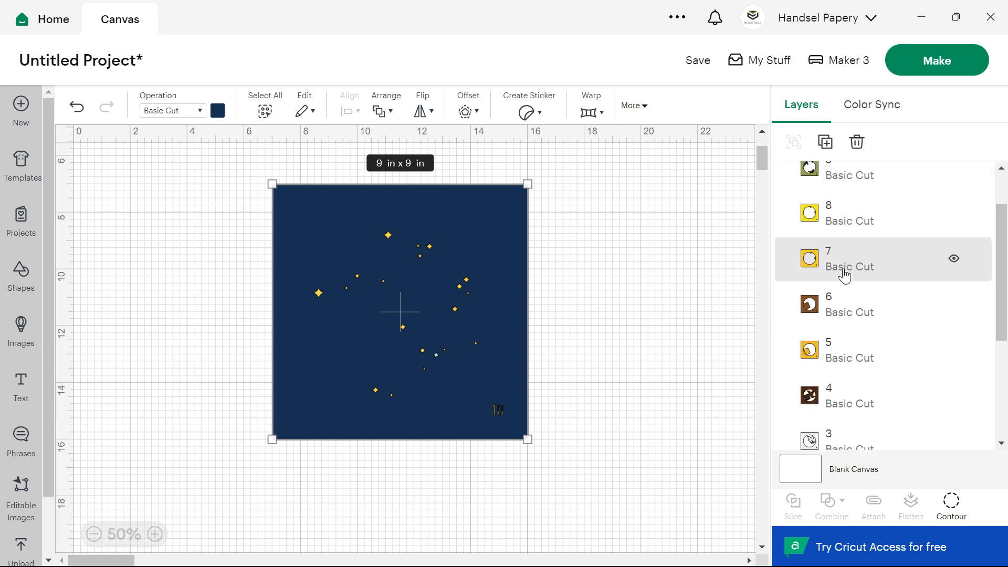
left_click(819, 420)
left_click(838, 388, "shift")
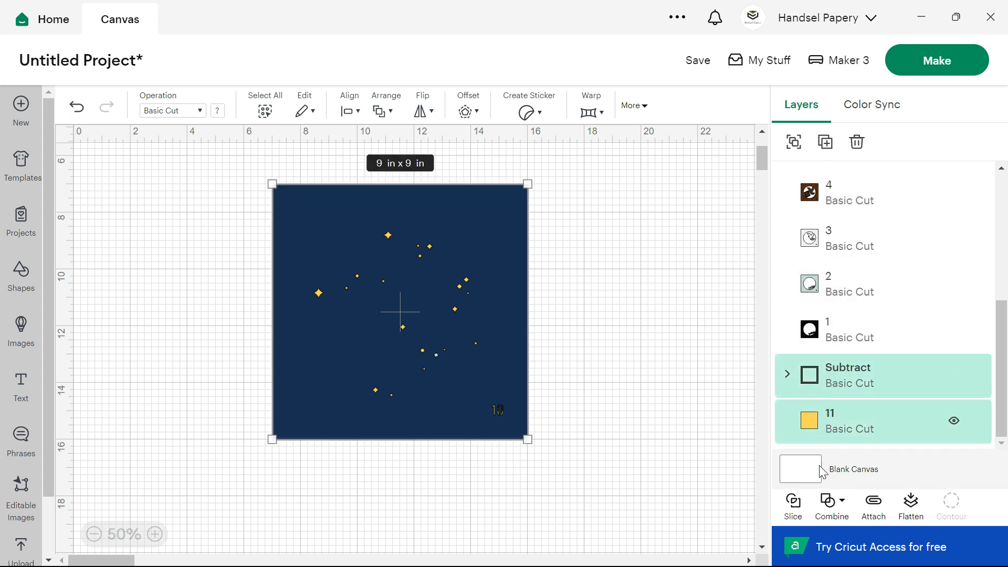
left_click(834, 505)
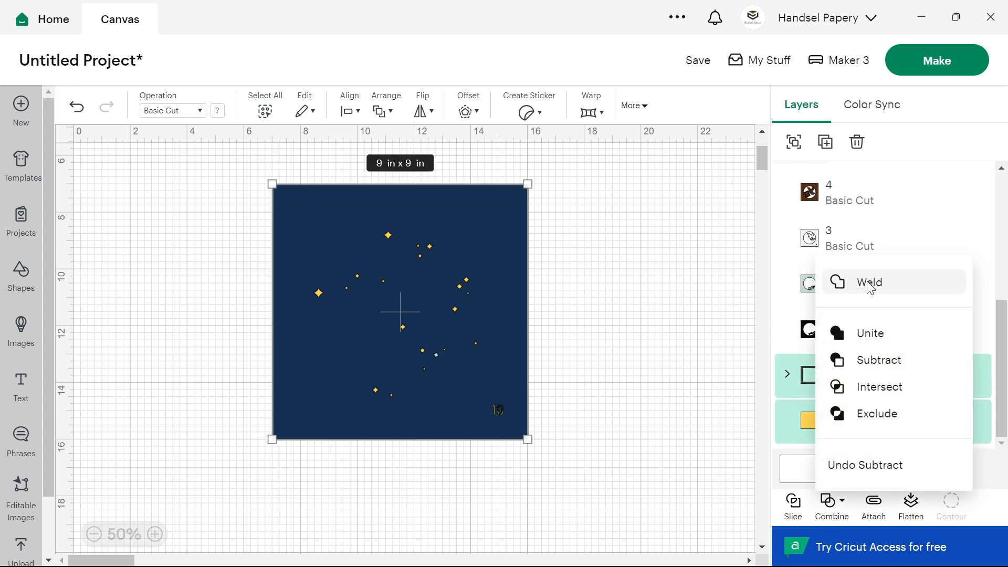
scroll(867, 287, "up", 5)
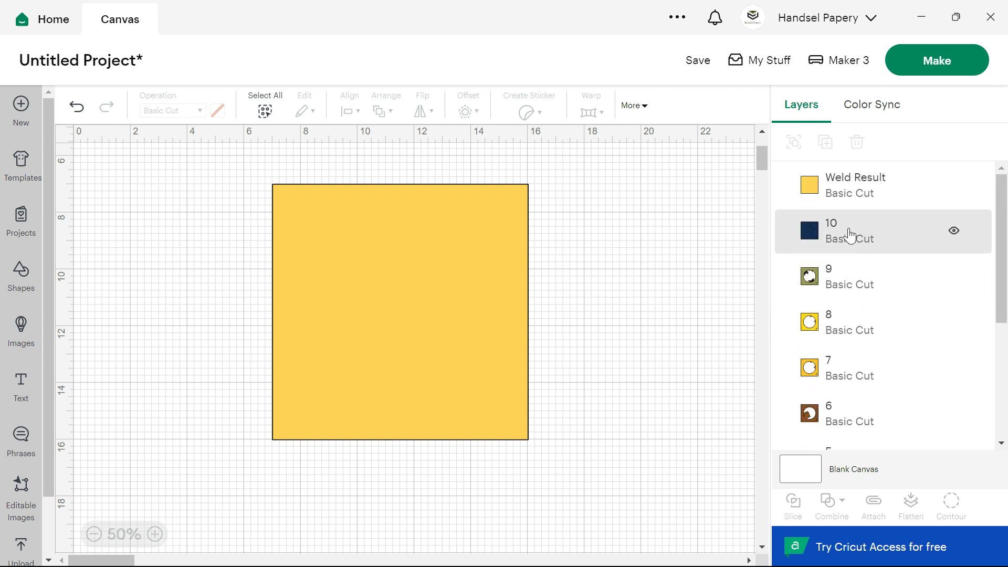
double_click(843, 180)
key("ctrl+a")
type("11")
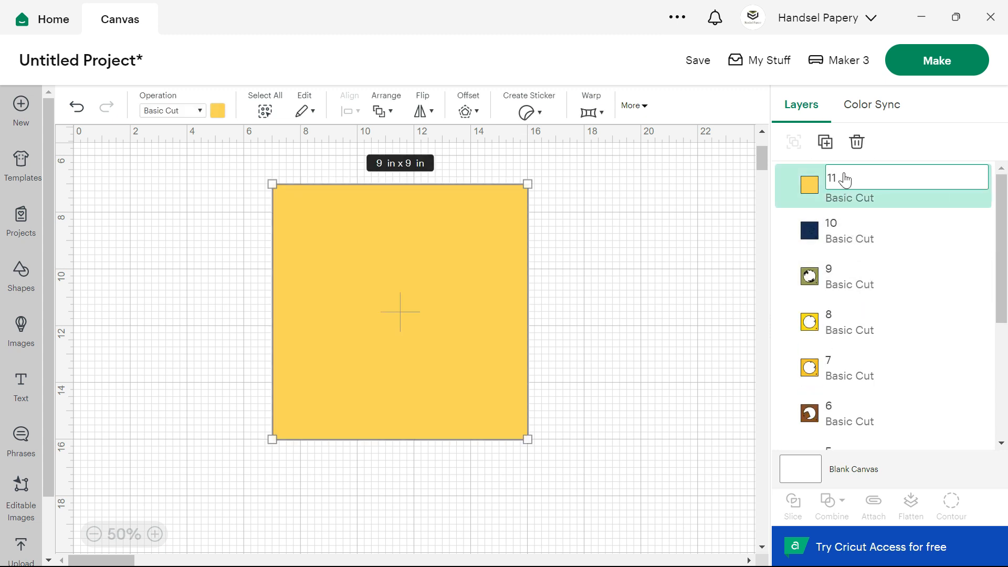
key("Return")
- Reorder the welded layers in ascending number, with 1 at the front and 11 at the back
scroll(860, 263, "down", 5)
left_click_drag(909, 432, 835, 178)
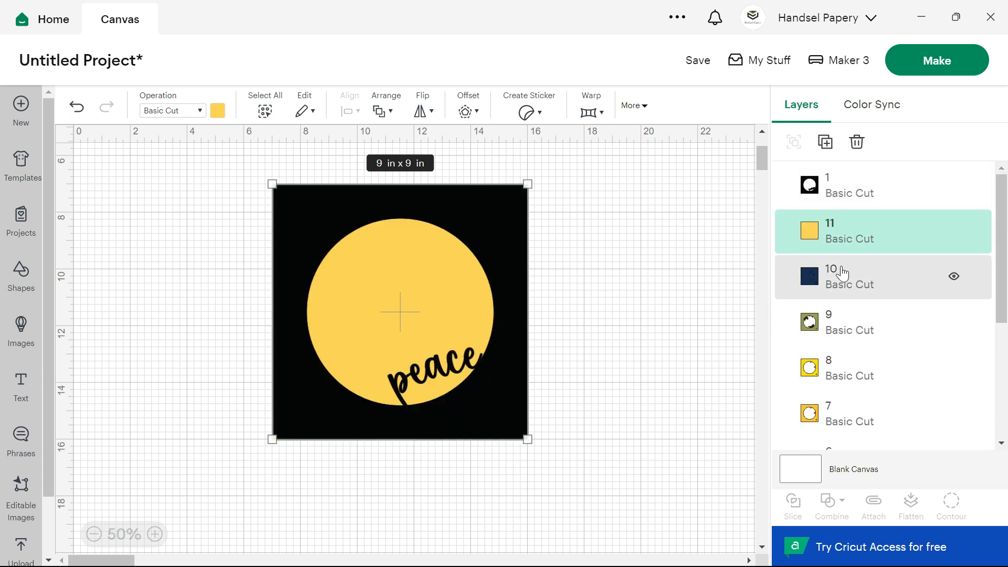
left_click_drag(858, 228, 835, 218)
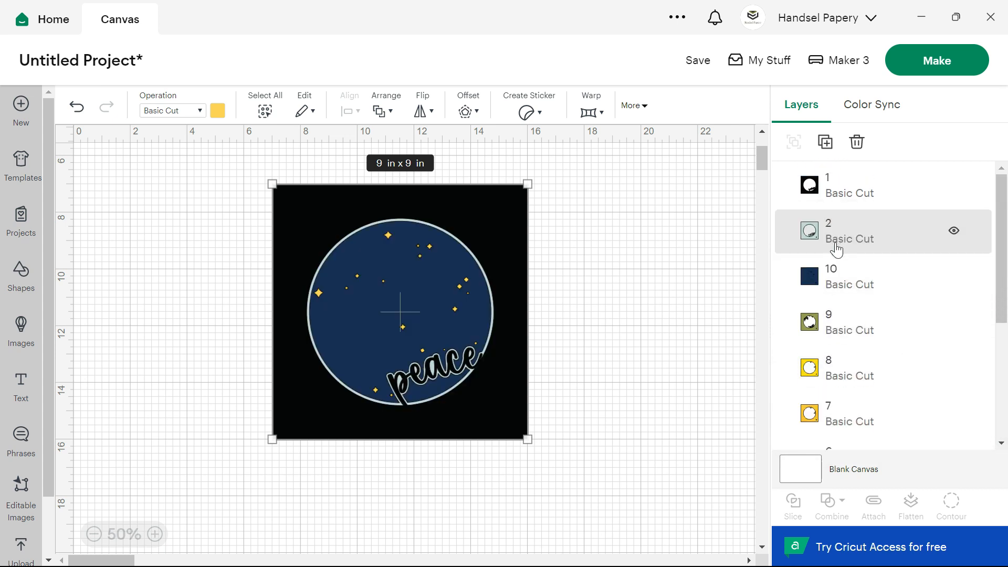
mouse_move(840, 277)
left_mouse_down()
mouse_move(851, 372)
mouse_move(852, 270)
left_mouse_up()
mouse_move(850, 362)
left_mouse_down()
mouse_move(849, 338)
mouse_move(844, 379)
left_mouse_up()
left_click_drag(837, 417, 840, 386)
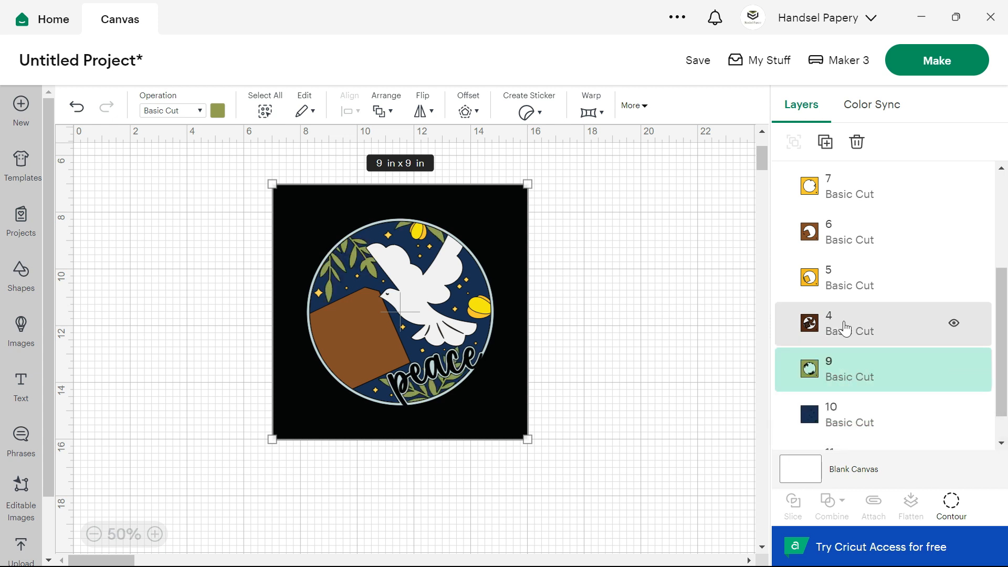
left_click_drag(846, 326, 846, 304)
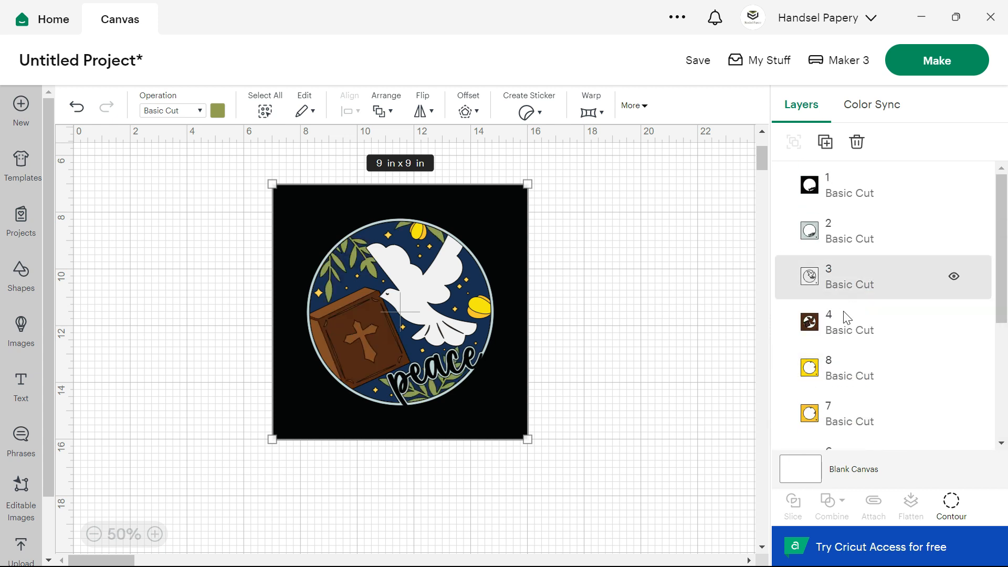
left_click_drag(833, 358, 841, 298)
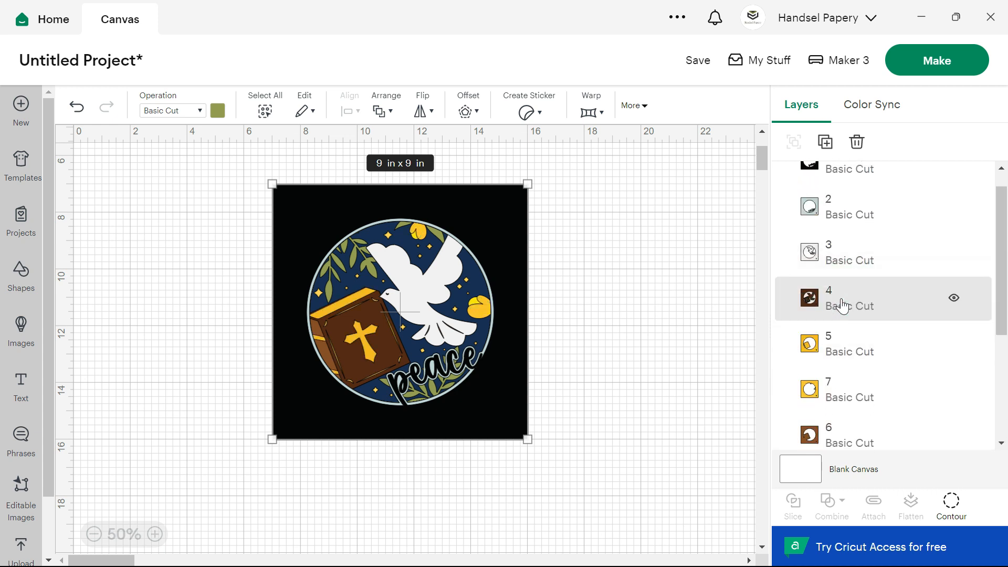
left_click_drag(840, 433, 841, 391)
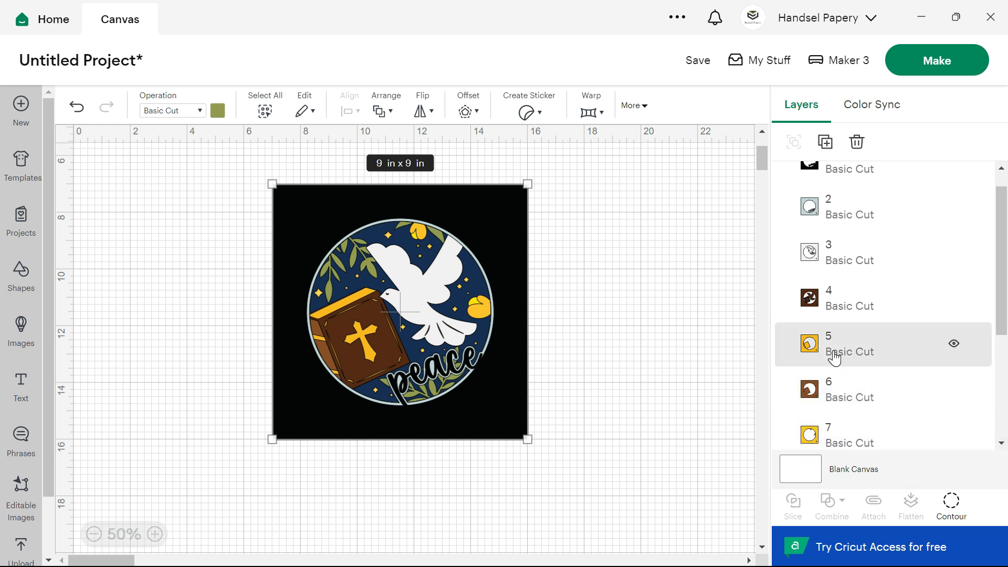
scroll(834, 358, "up", 1)
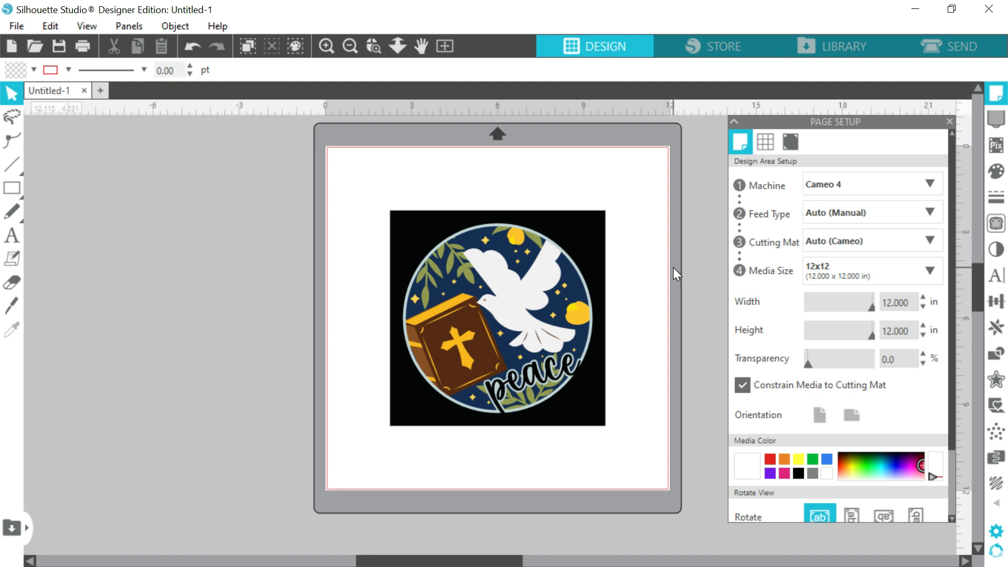
- Switch to Silhouette Studio and draw a rectangle about 5.3 x 6.6 in beside the mat
left_click(10, 187)
left_click(34, 190)
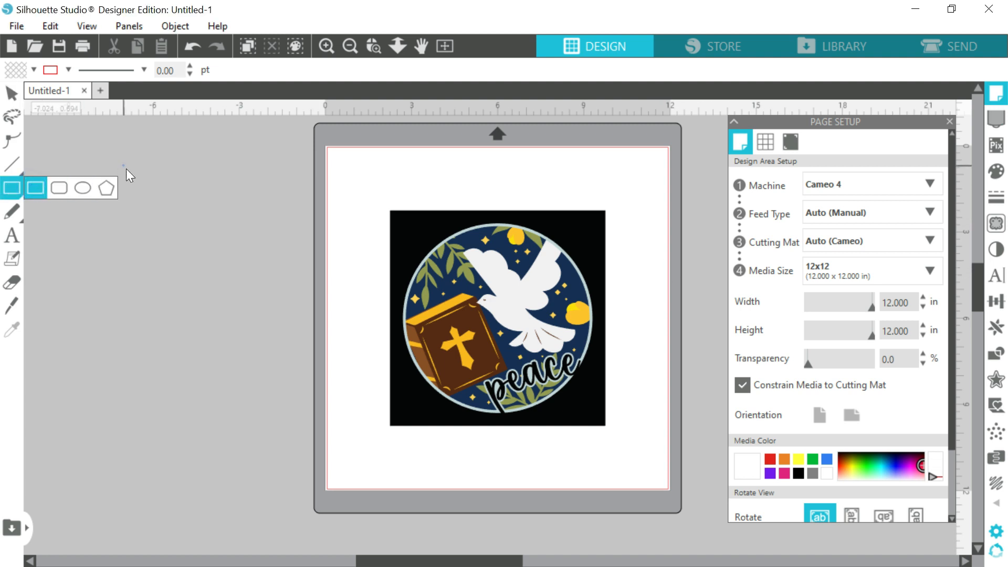
left_click_drag(124, 167, 275, 357)
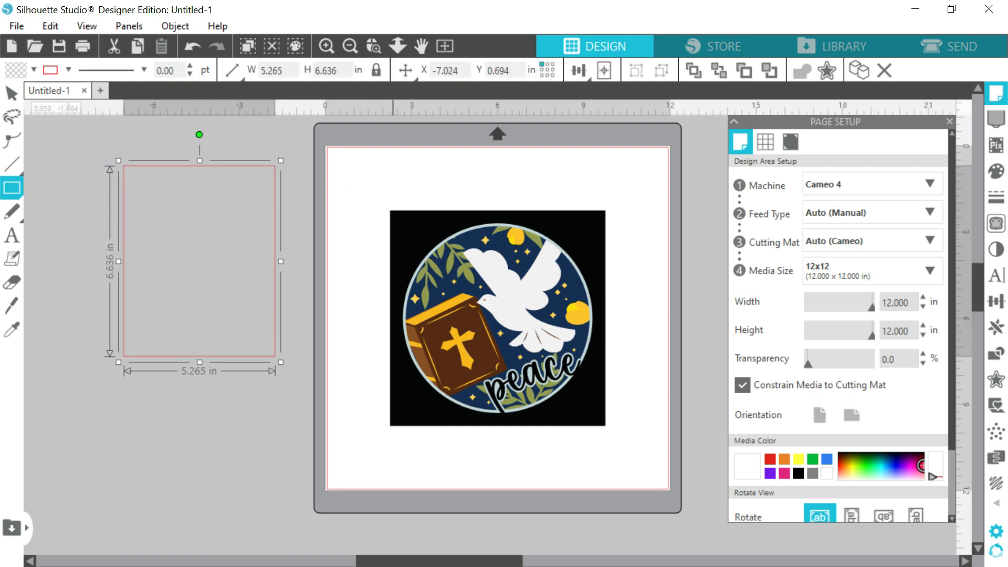
- Unlock the rectangle's aspect ratio and set its width and height to 8.5 in
left_click(376, 70)
double_click(283, 70)
type("8.")
type("5")
left_click(341, 73)
type("8")
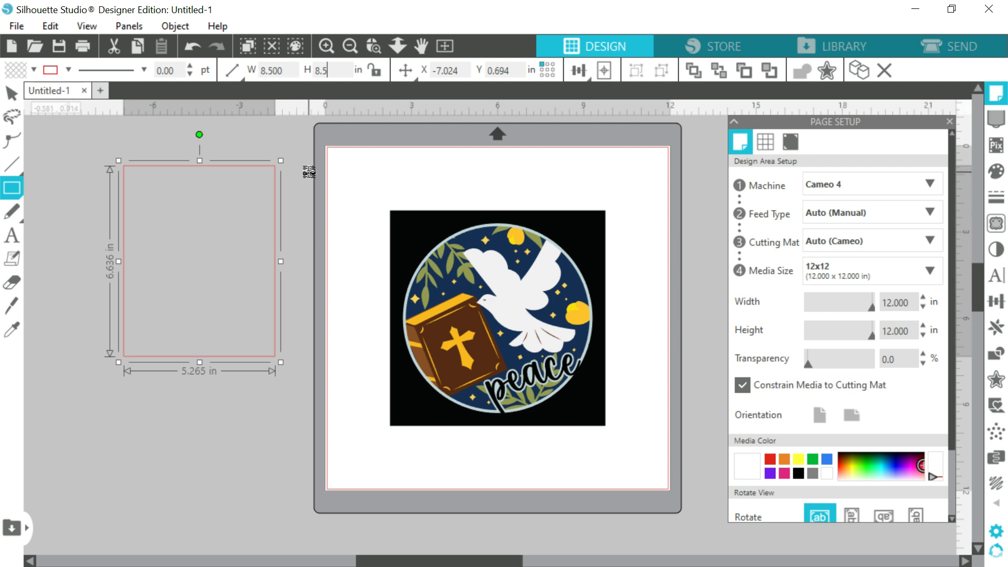
key("Return")
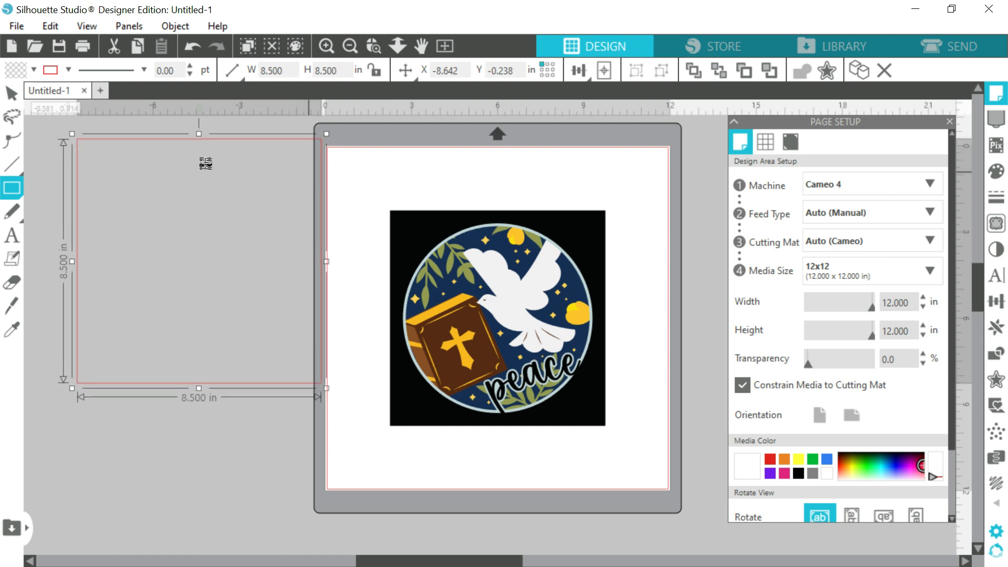
- Draw a second rectangle overlapping the 8.5 in square and set its width and height to 7.4 in
left_click_drag(39, 177, 232, 332)
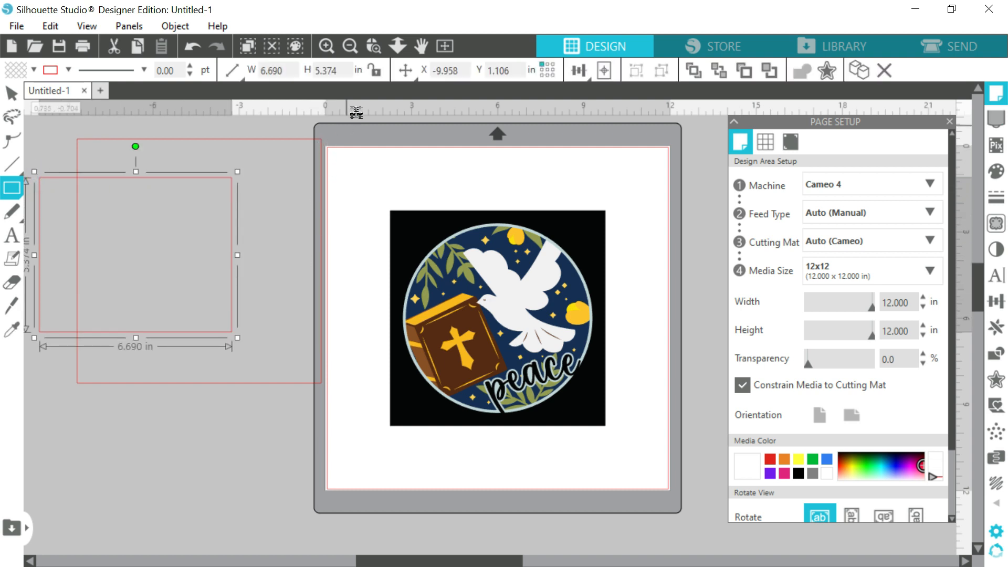
left_click(282, 71)
type("7.4")
left_click(334, 70)
key("Return")
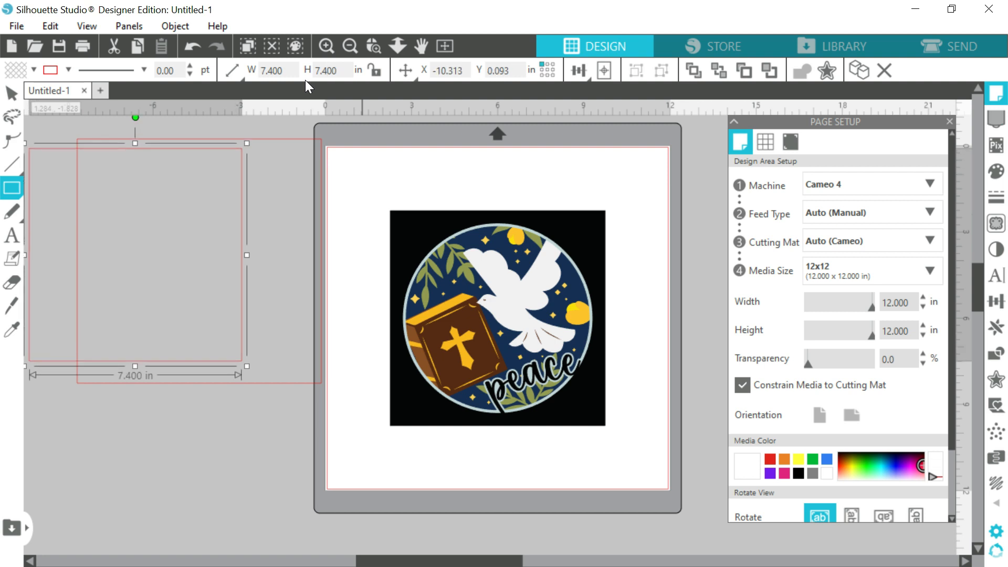
- Select both squares beside the mat and center them on each other
left_click(11, 93)
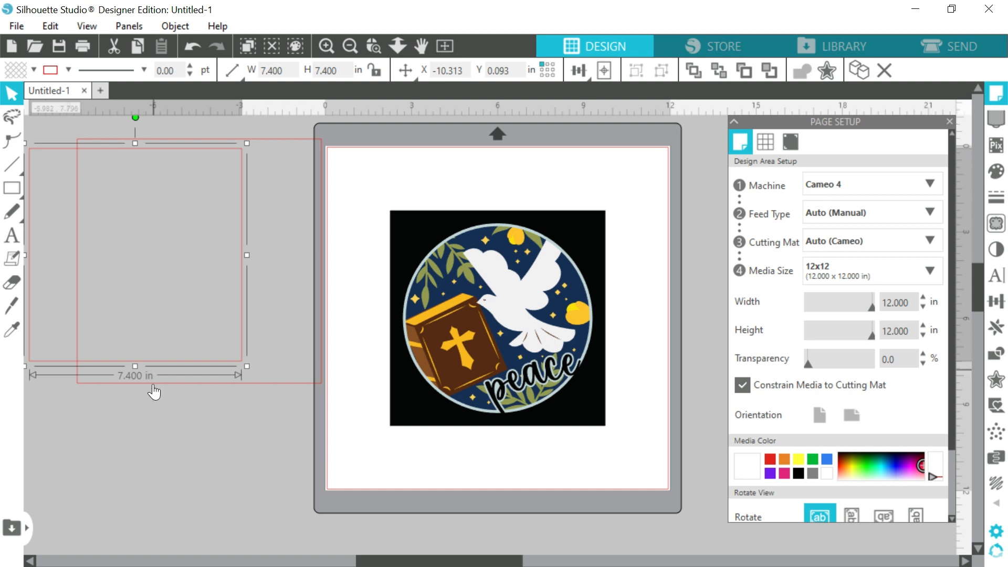
left_click_drag(131, 416, 283, 283)
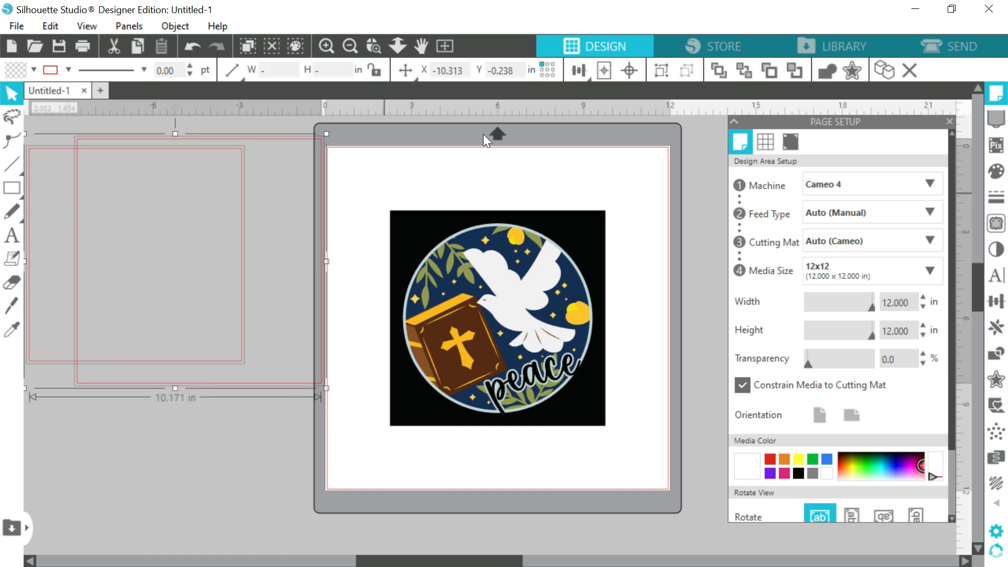
left_click(619, 72)
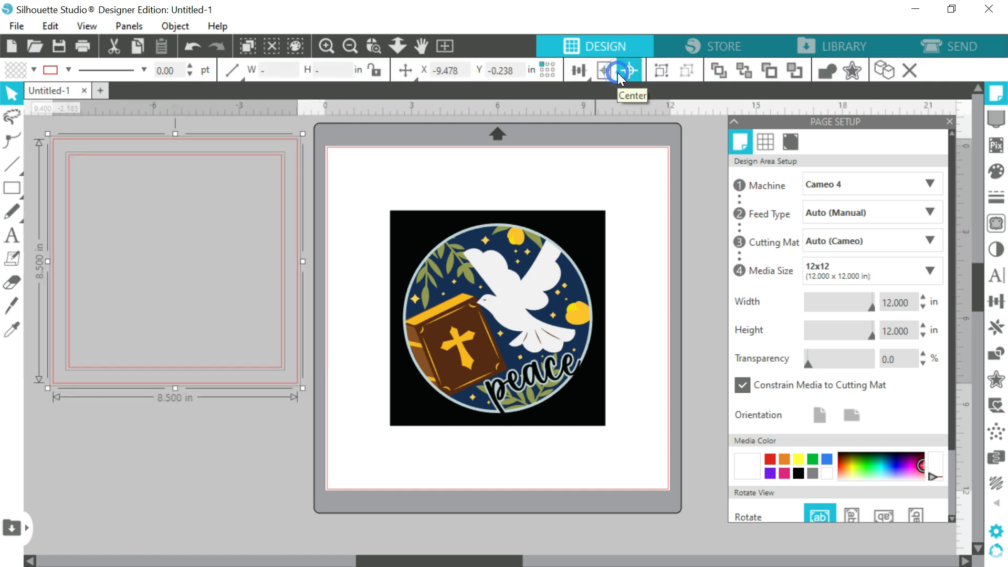
- Subtract the 7.4 in square from the 8.5 in square to form a frame
left_click(129, 27)
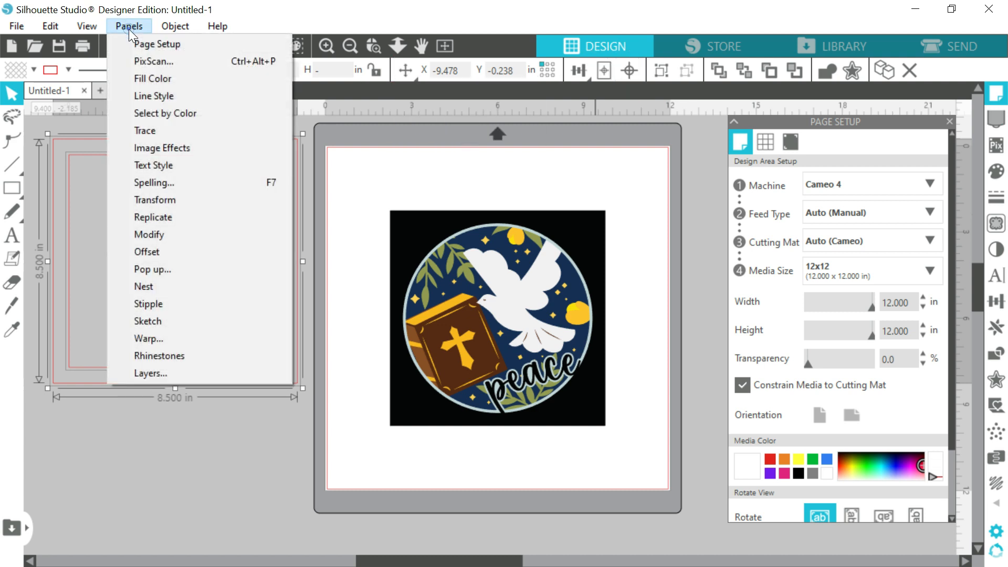
left_click(159, 235)
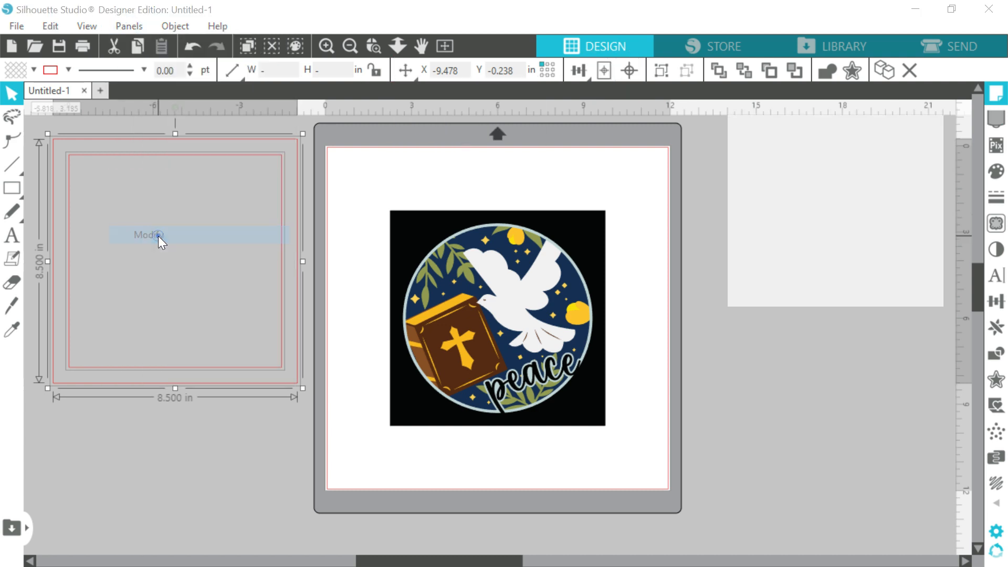
left_click(871, 161)
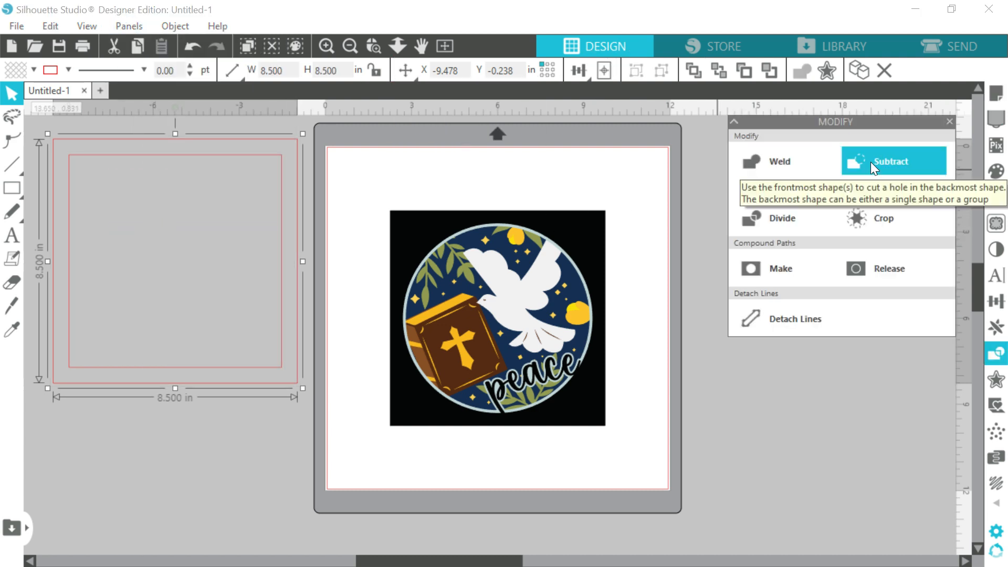
left_click(337, 183)
- Copy the square frame and paste ten copies of it
left_click(294, 205)
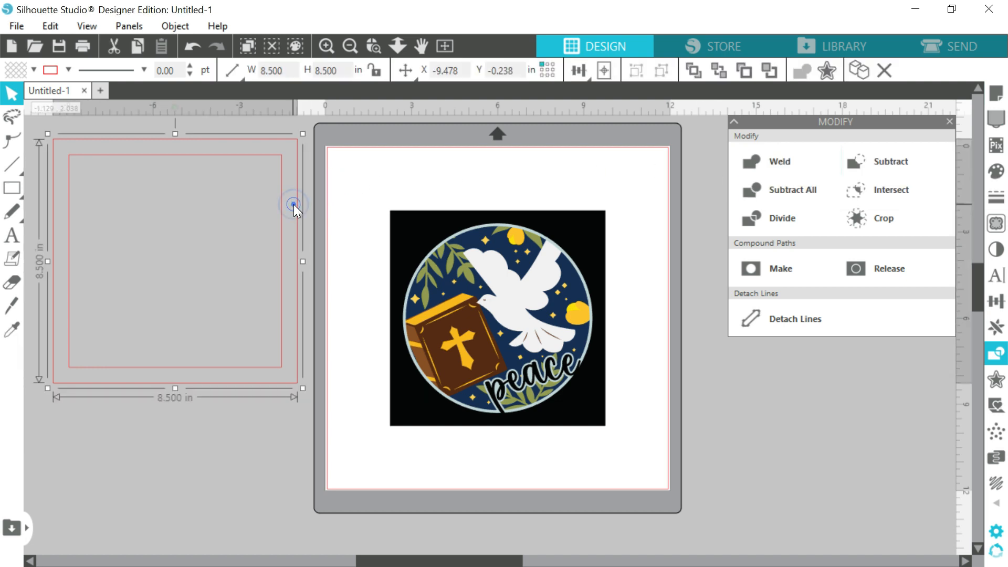
key("ctrl+c")
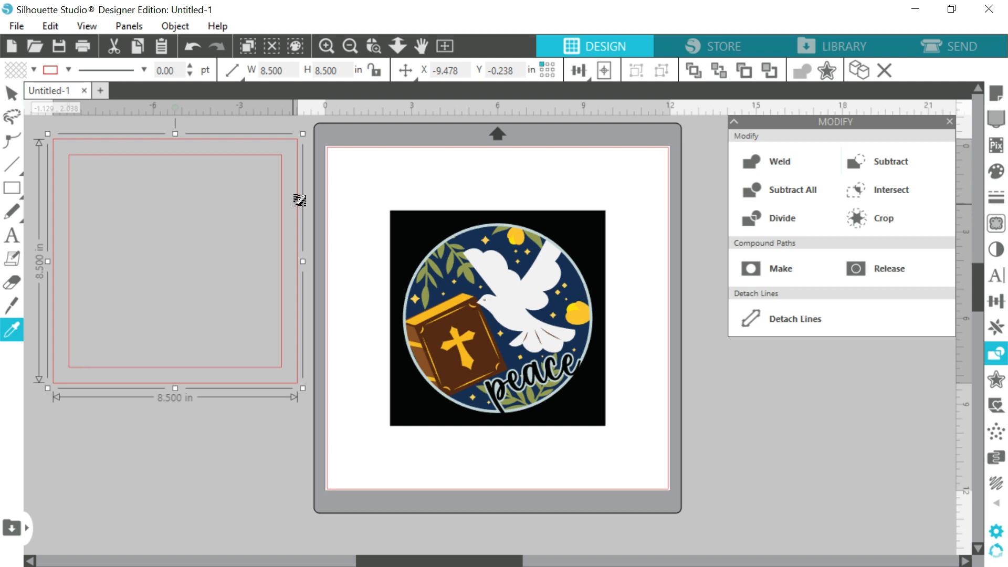
key("ctrl+v")
key("ctrl+v")
key("ctrl+v")
key("ctrl+v")
key("ctrl+v")
key("ctrl+v")
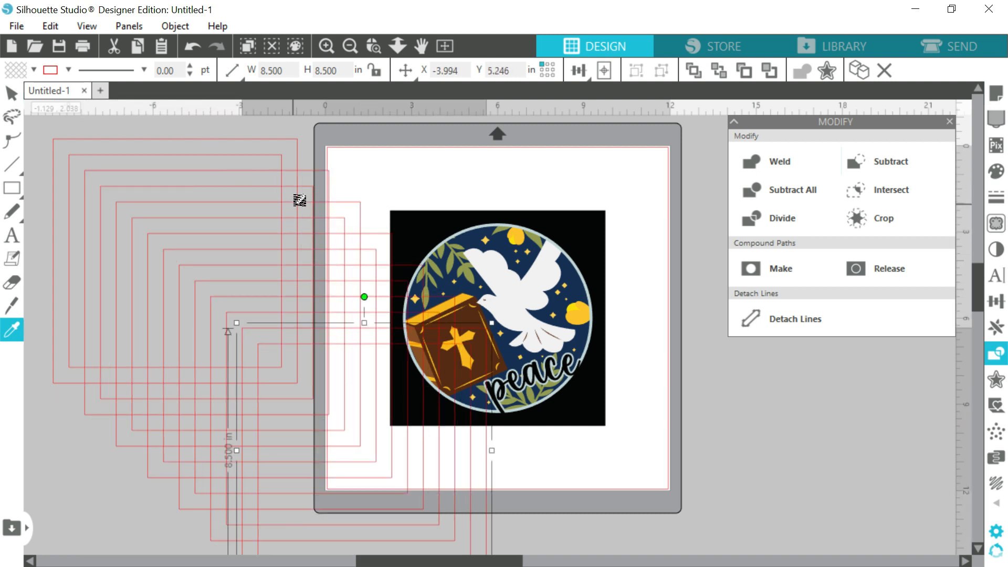
key("ctrl+v")
key("ctrl+v")
key("ctrl+v")
key("ctrl+v")
key("ctrl+v")
key("ctrl+v")
key("ctrl+v")
key("ctrl+v")
key("ctrl+v")
key("ctrl+v")
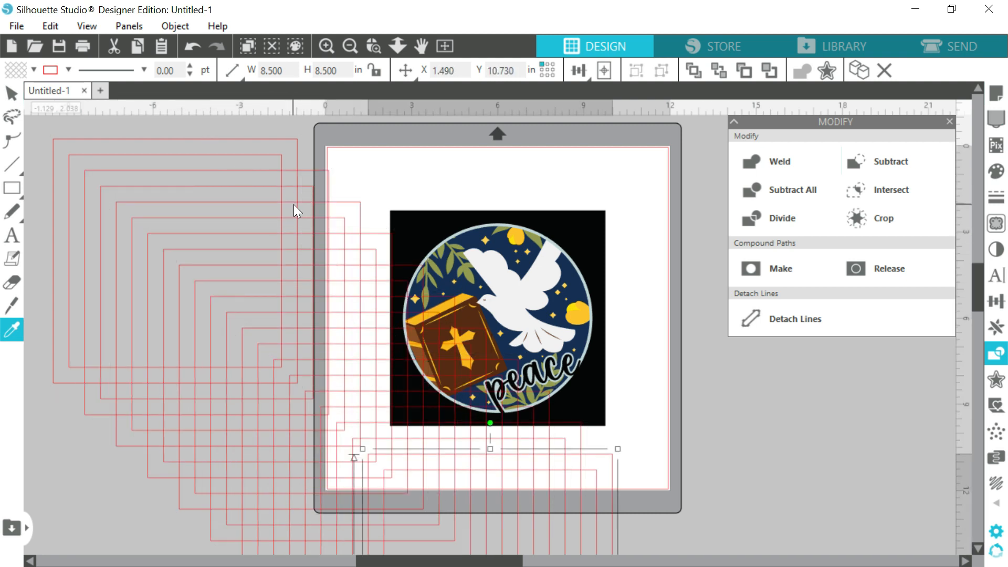
- Select the dove design with all the frames, center them on each other and center everything on the page
key("Escape")
left_click_drag(229, 122, 677, 511)
left_click(605, 70)
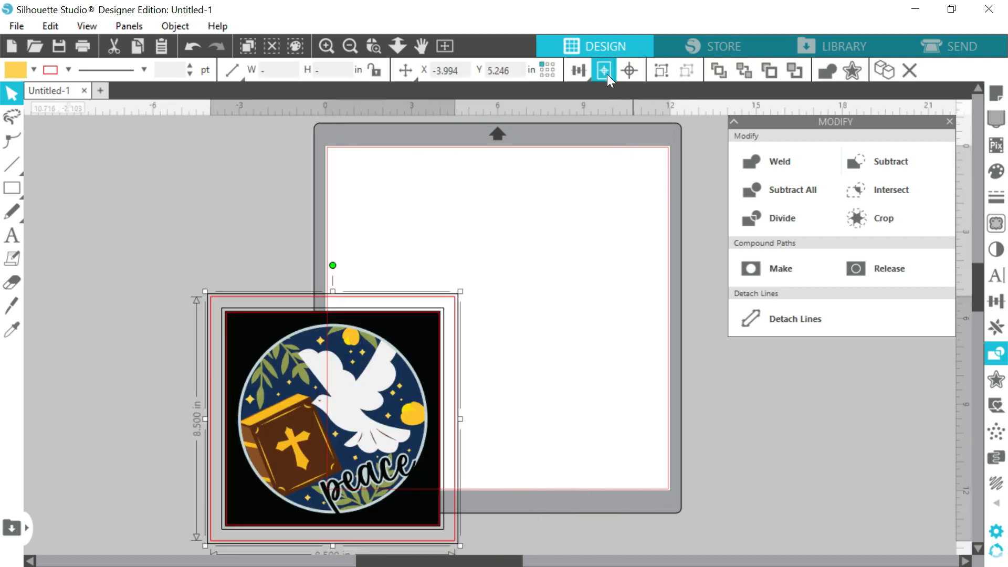
left_click(607, 74)
left_click(651, 207)
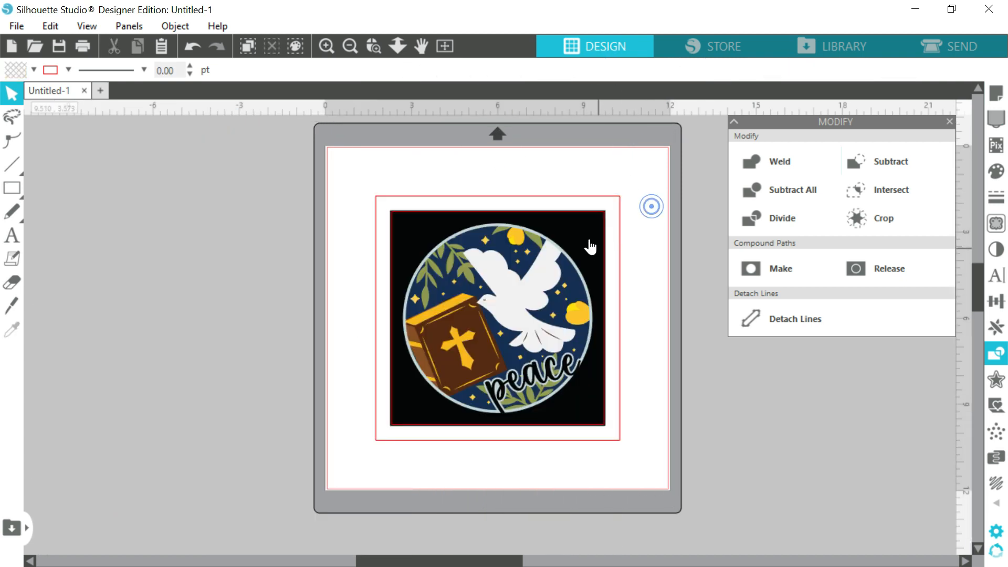
- Weld the black "peace" layer to one square frame and move it off the design stack to the mat's left side
left_click(590, 246)
key("shift")
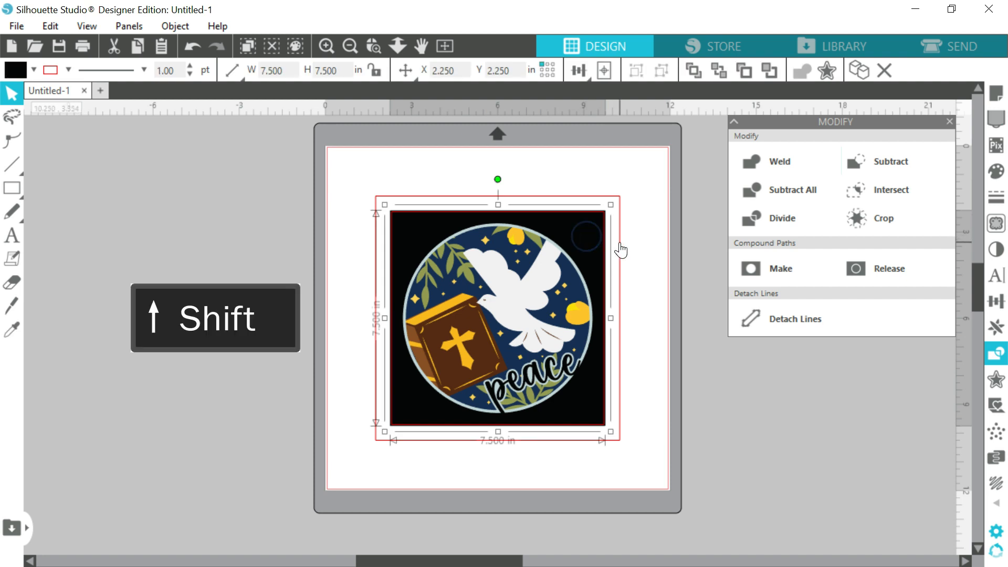
left_click(620, 244, "shift")
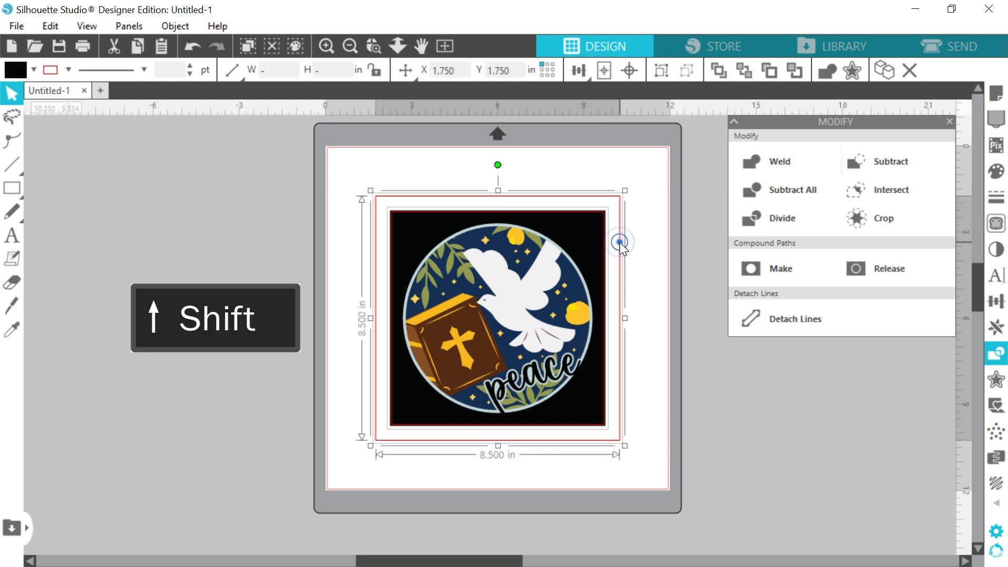
left_click(773, 161)
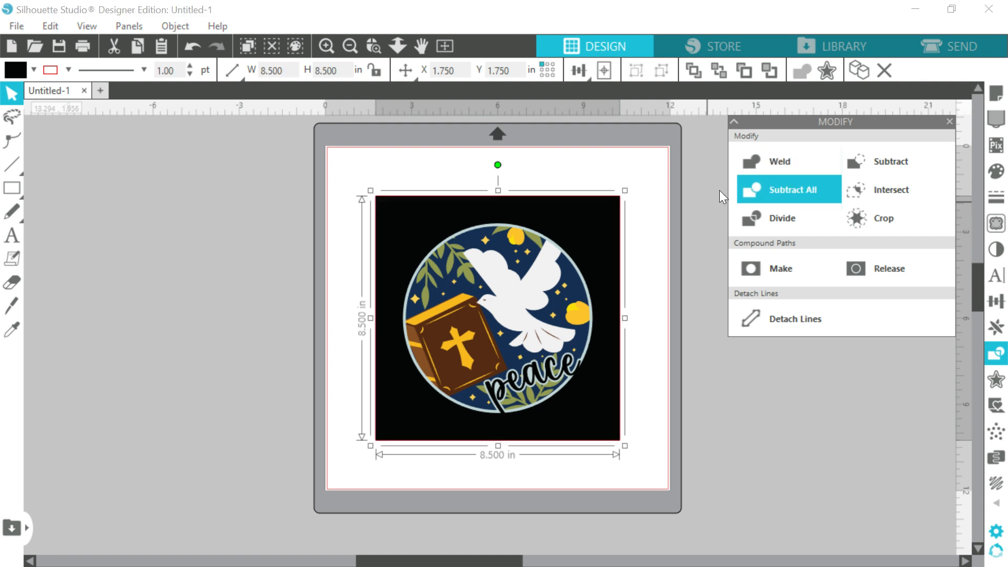
left_click(638, 267)
left_click_drag(601, 243, 310, 244)
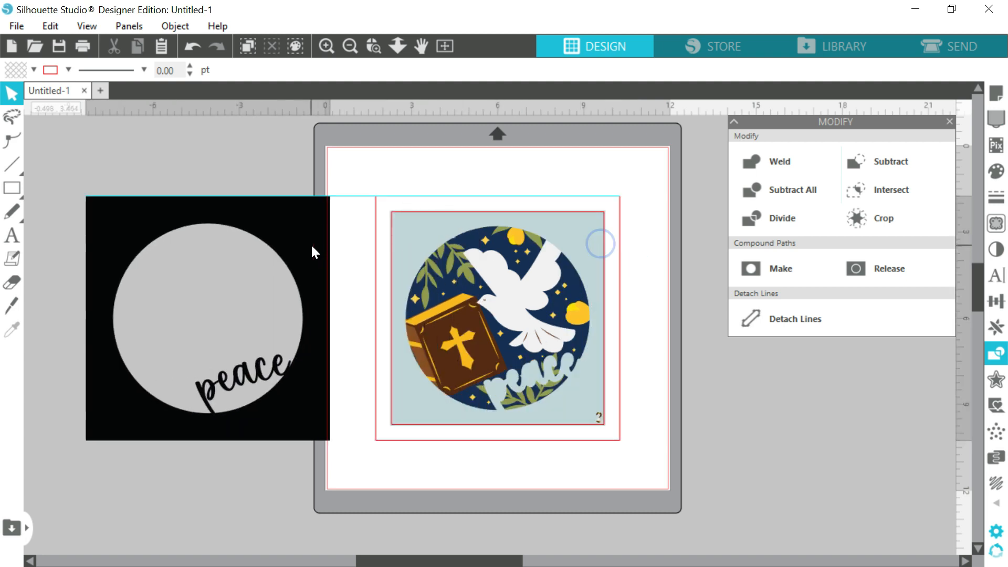
- Weld the light blue layer to a square frame and move it onto the black layer beside the mat
left_click(603, 231)
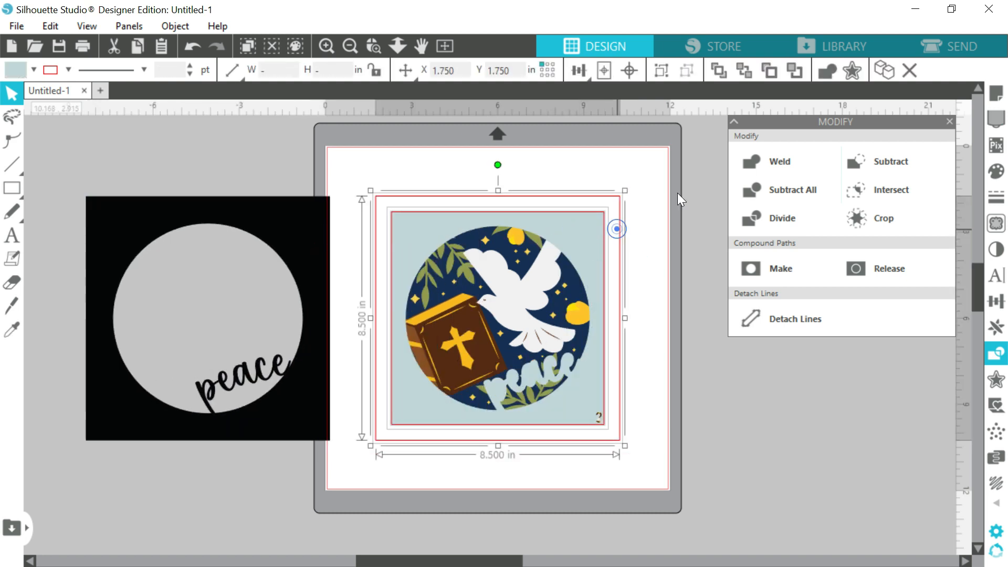
left_click(771, 161)
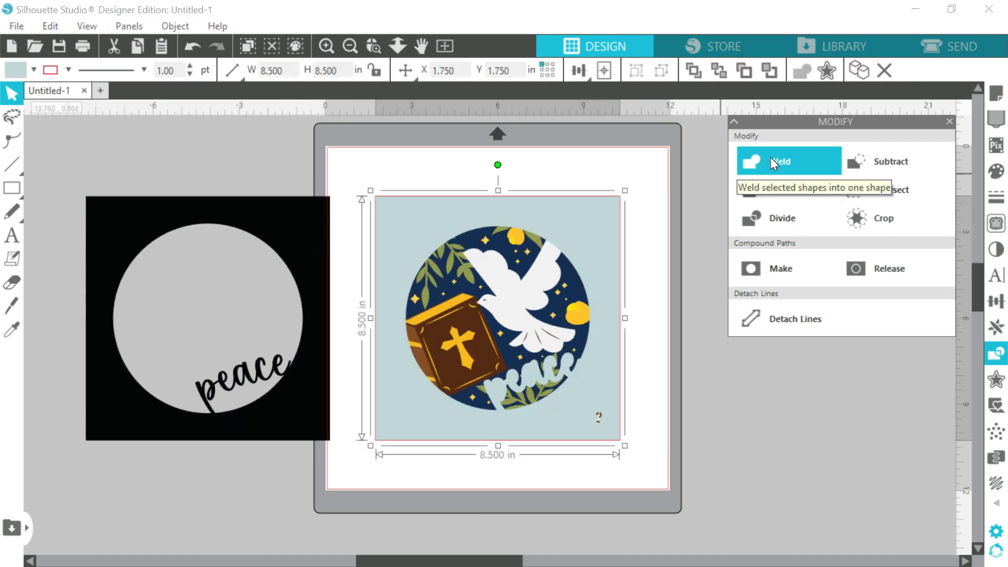
left_click_drag(590, 228, 300, 227)
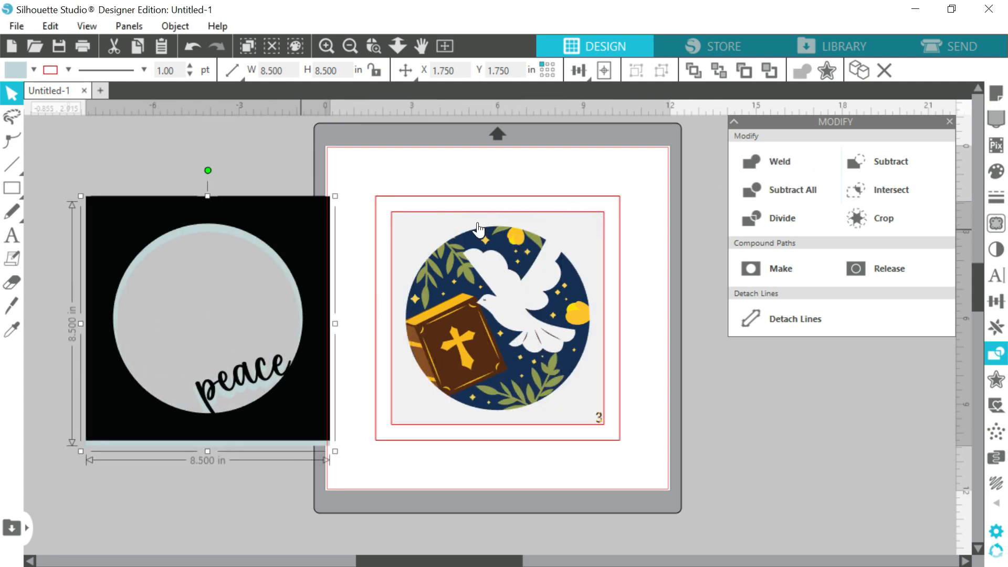
- Weld the white dove layer to a square frame and move it onto the set-aside layers
left_click(568, 218)
left_click(619, 220, "shift")
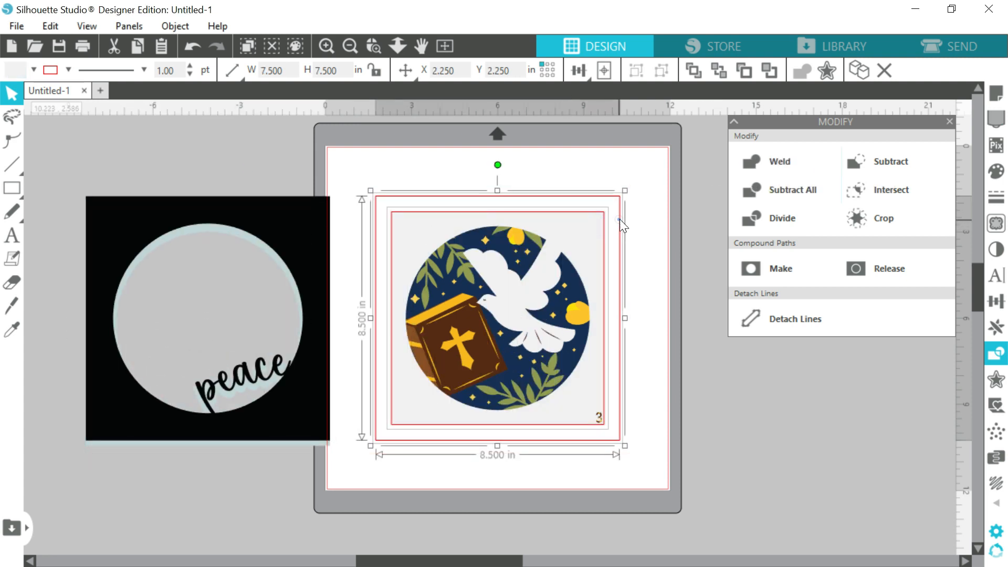
left_click(771, 163)
left_click_drag(608, 241, 317, 241)
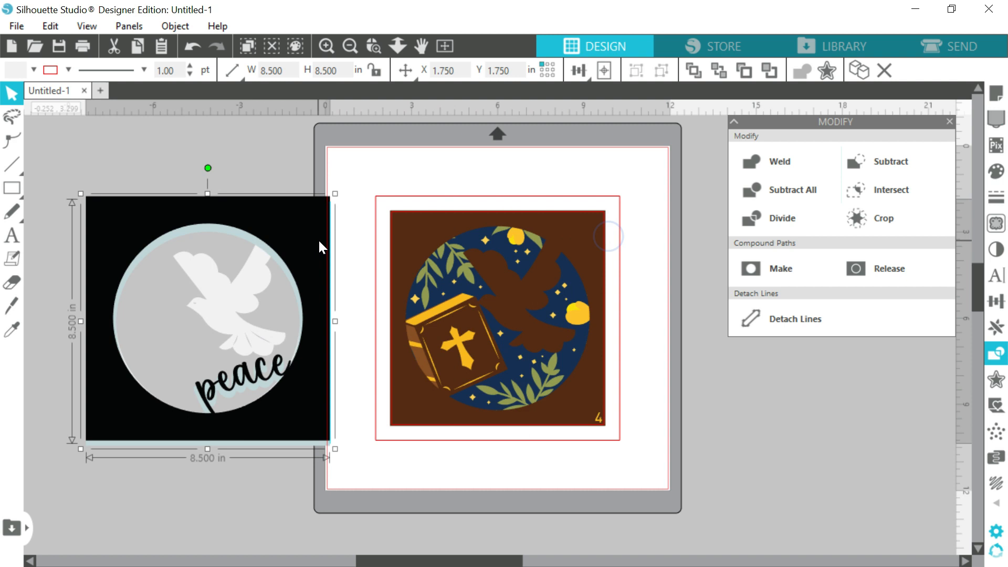
- Weld the dark brown layer numbered 4 to a square frame and move it onto the set-aside layers
left_click(579, 243)
left_click(621, 233, "shift")
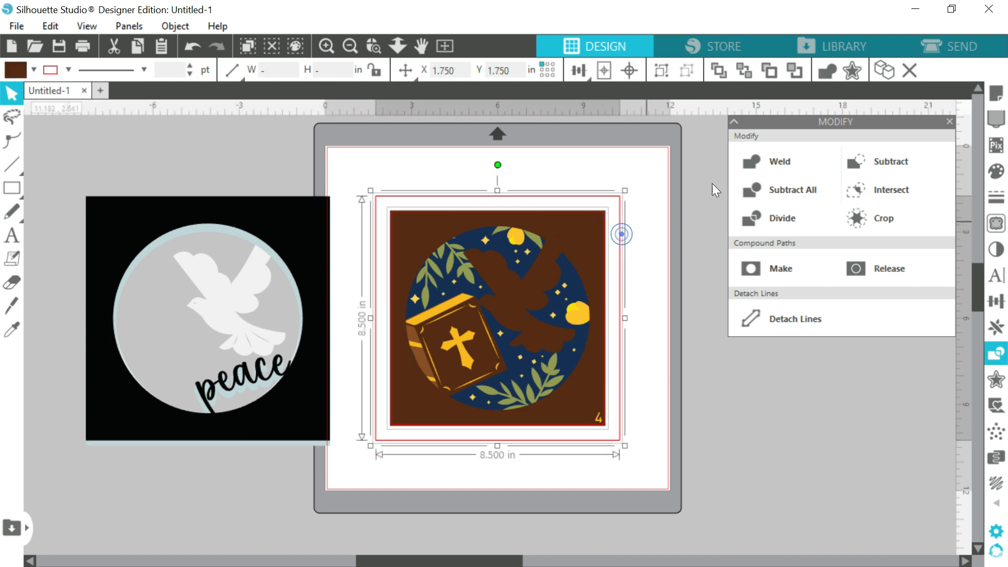
left_click(761, 162)
left_click_drag(625, 233, 317, 245)
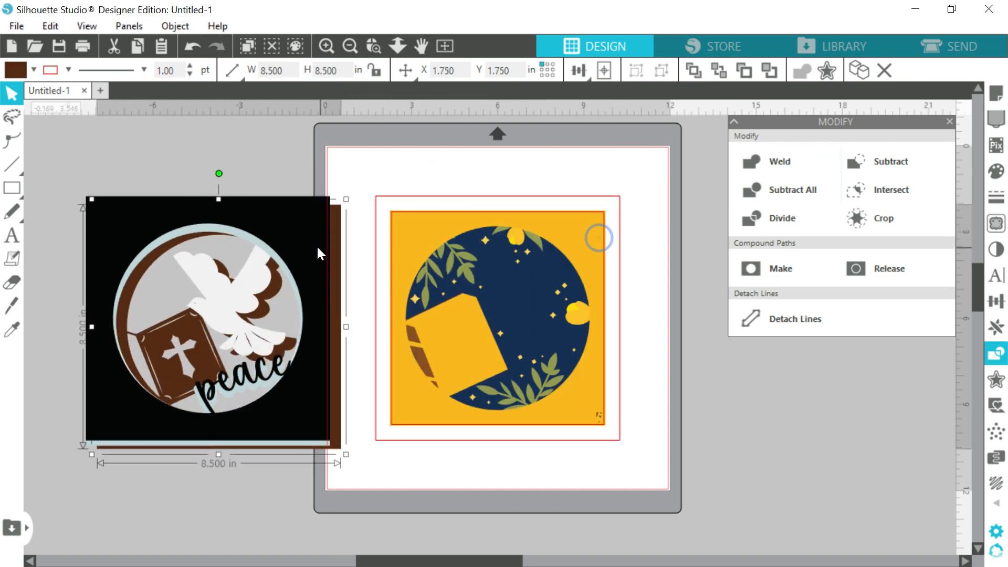
- Weld the golden Bible layer to a square frame and move it onto the set-aside layers
left_click(548, 247)
left_click(619, 233, "shift")
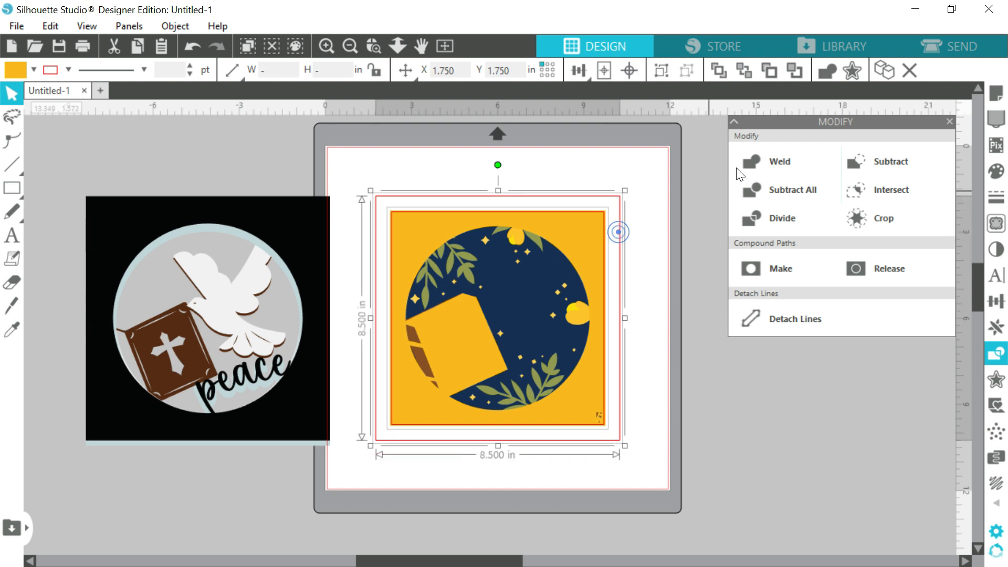
left_click(768, 158)
left_click_drag(581, 243, 310, 242)
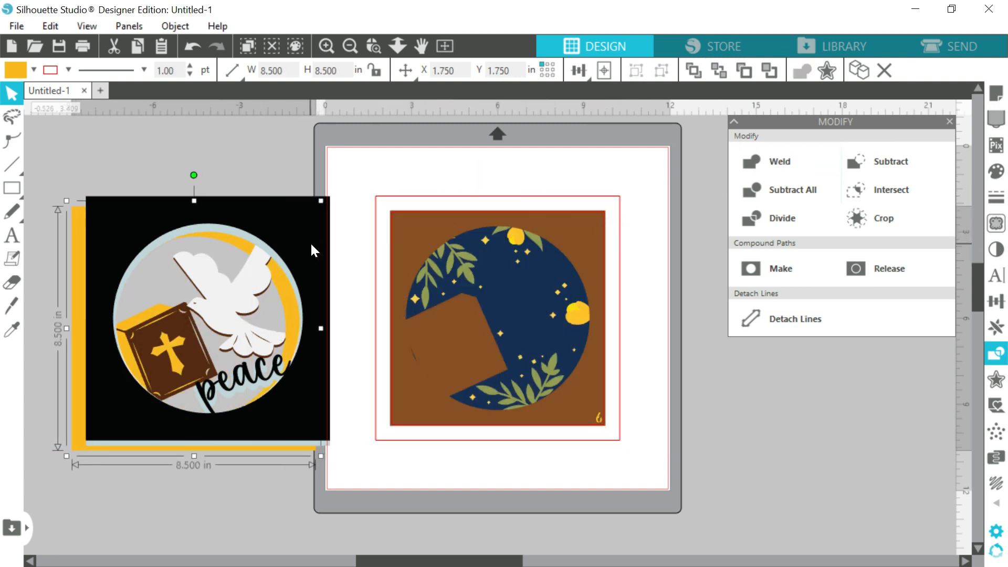
- Weld the medium brown layer numbered 6 to a square frame and move it onto the set-aside layers
left_click(590, 222)
left_click(620, 231, "shift")
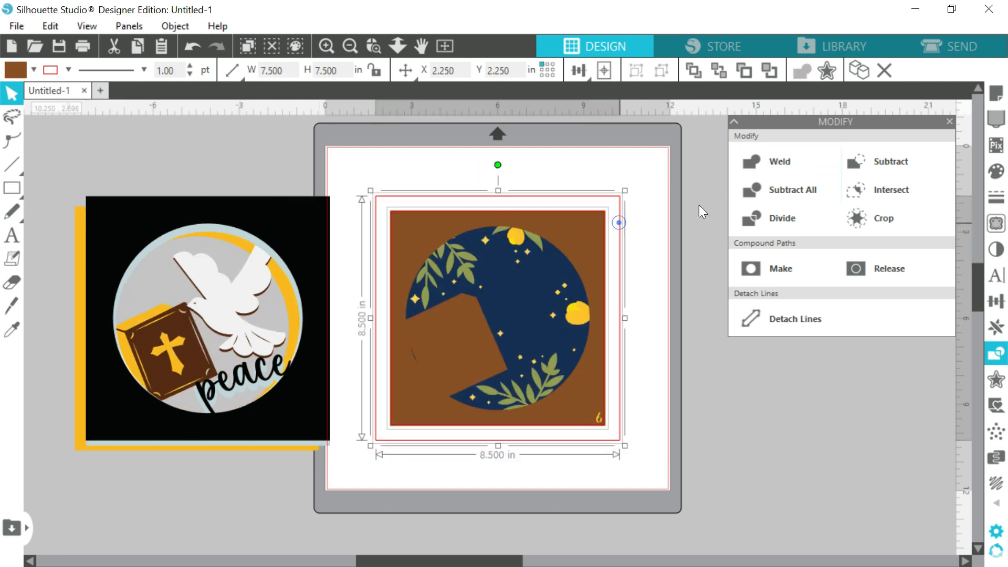
left_click(797, 158)
left_click_drag(543, 244, 301, 245)
- Weld the amber layer under the medium brown one to a square frame and move it onto the set-aside layers
left_click(587, 244)
left_click(620, 239, "shift")
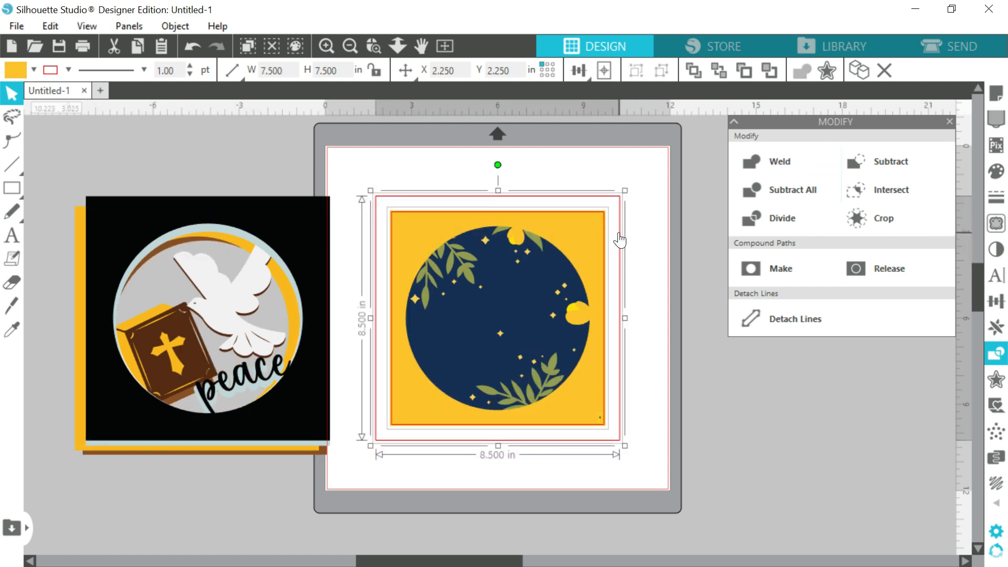
left_click(788, 190)
left_click_drag(569, 245, 335, 244)
- Weld the bright yellow layer numbered 8 to a square frame and move it onto the set-aside layers
left_click(576, 235)
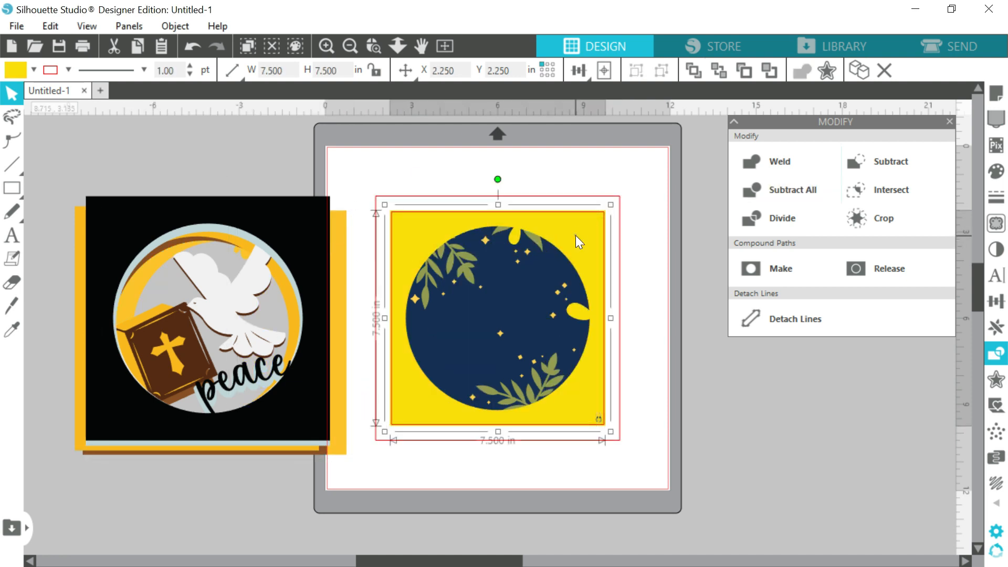
left_click(620, 229, "shift")
left_click(770, 172)
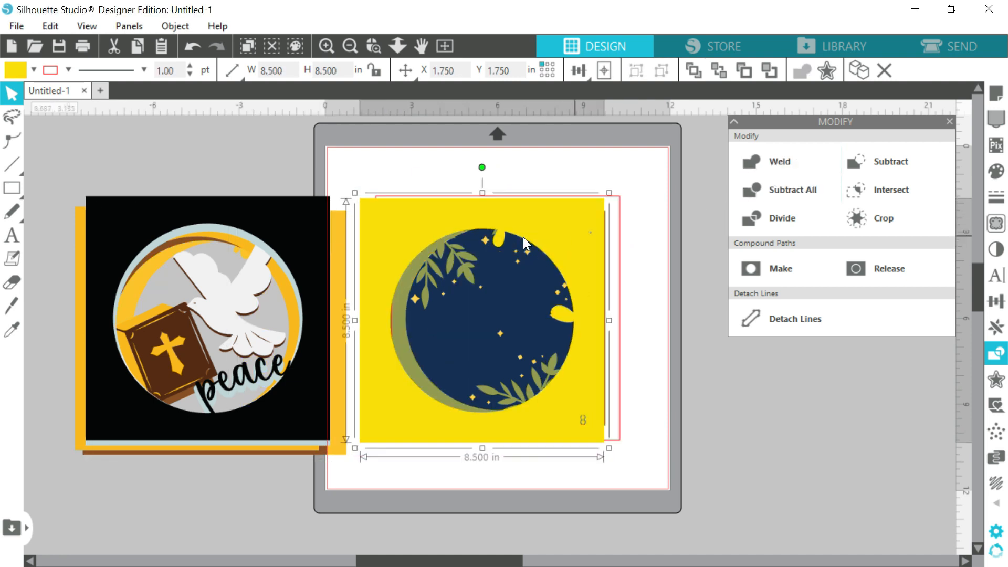
left_click_drag(523, 237, 328, 241)
- Weld the olive green leaf layer to a square frame and move it onto the set-aside layers
left_click(591, 233)
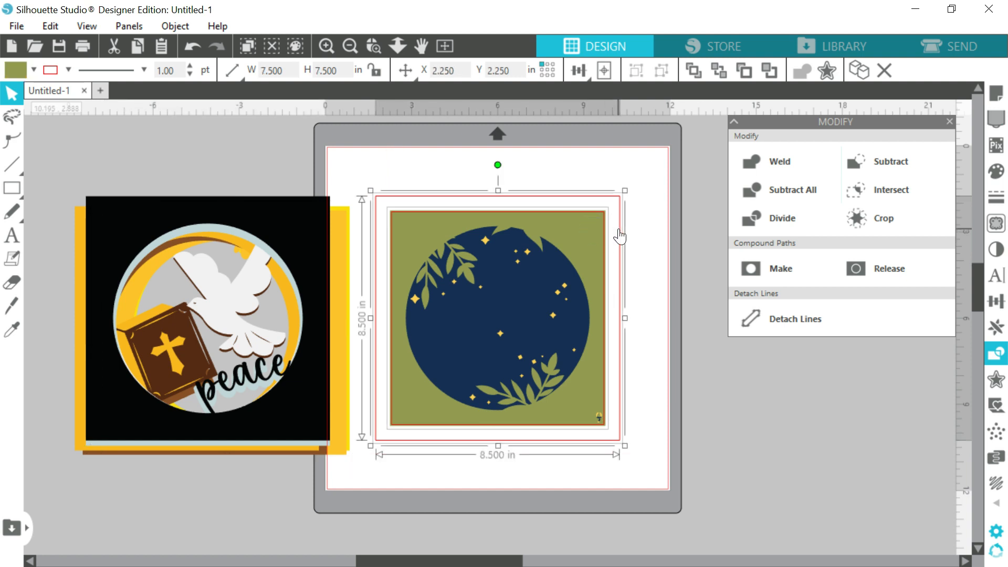
left_click(620, 231, "shift")
left_click(778, 169)
left_click_drag(553, 239, 339, 244)
- Weld the navy star layer numbered 10 to a square frame and move it onto the set-aside layers
left_click(567, 233)
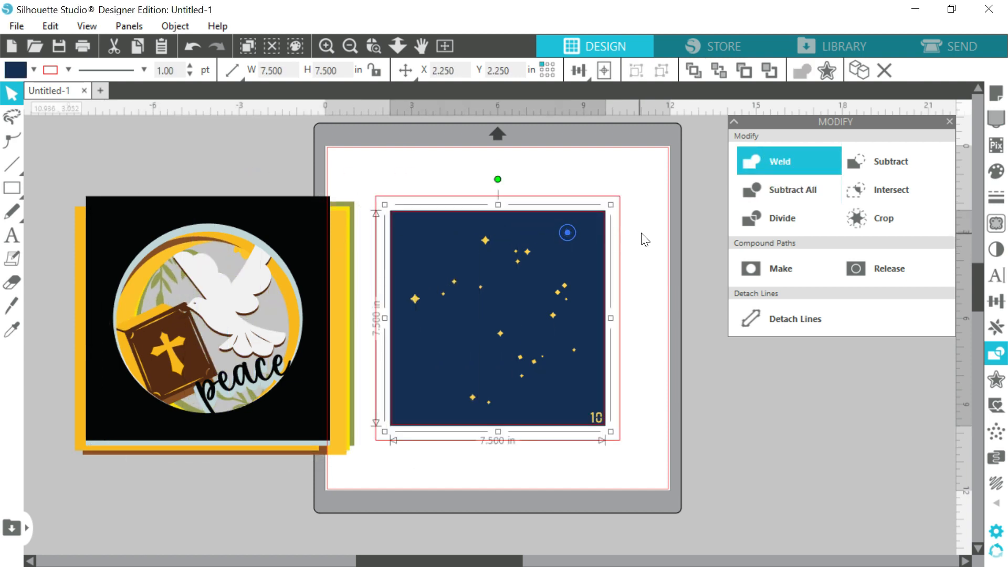
left_click(619, 238, "shift")
left_click(754, 163)
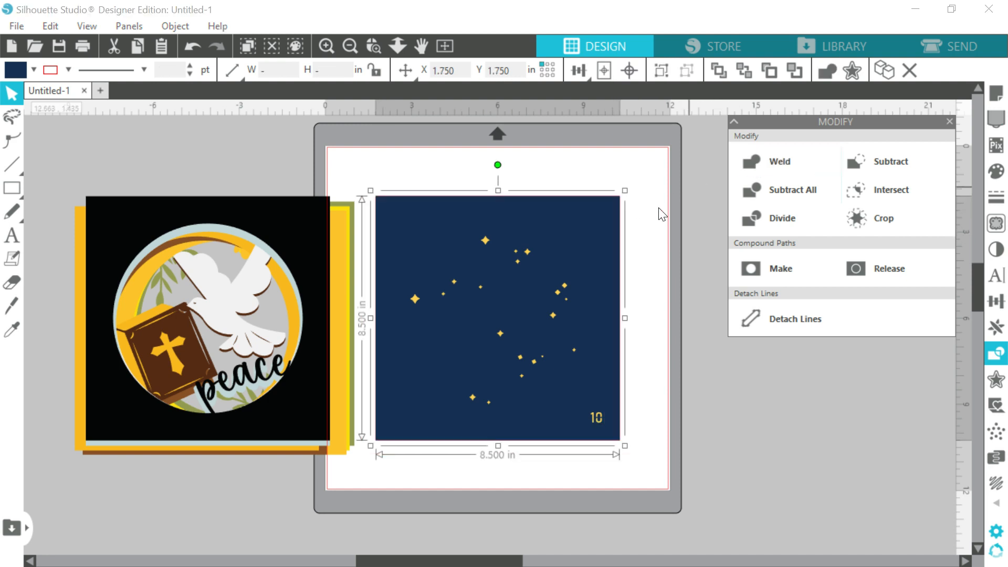
left_click_drag(522, 243, 233, 243)
- Weld the plain yellow backing layer to the last square frame and move it toward the set-aside layers
left_click(578, 229)
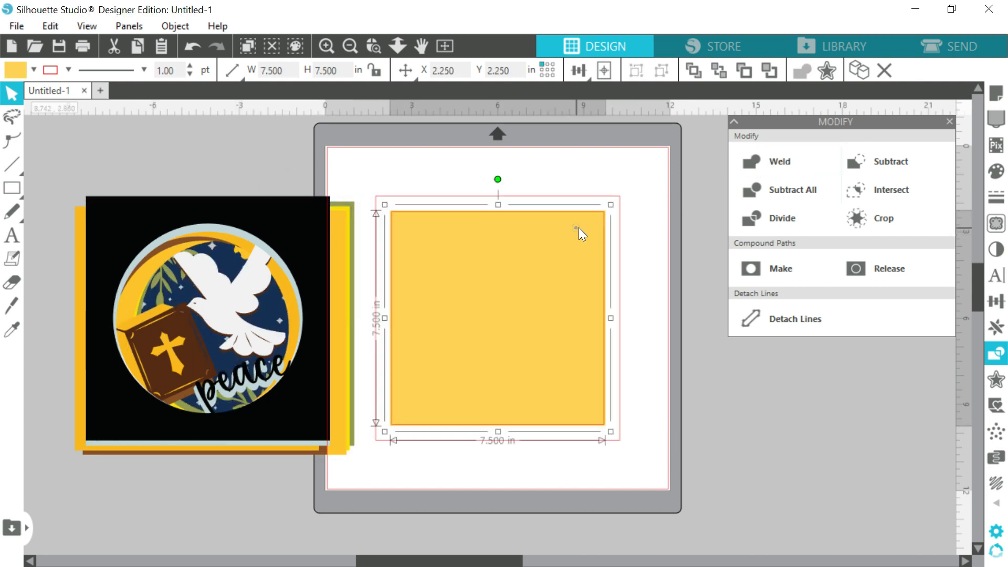
left_click(618, 226, "shift")
left_click(778, 167)
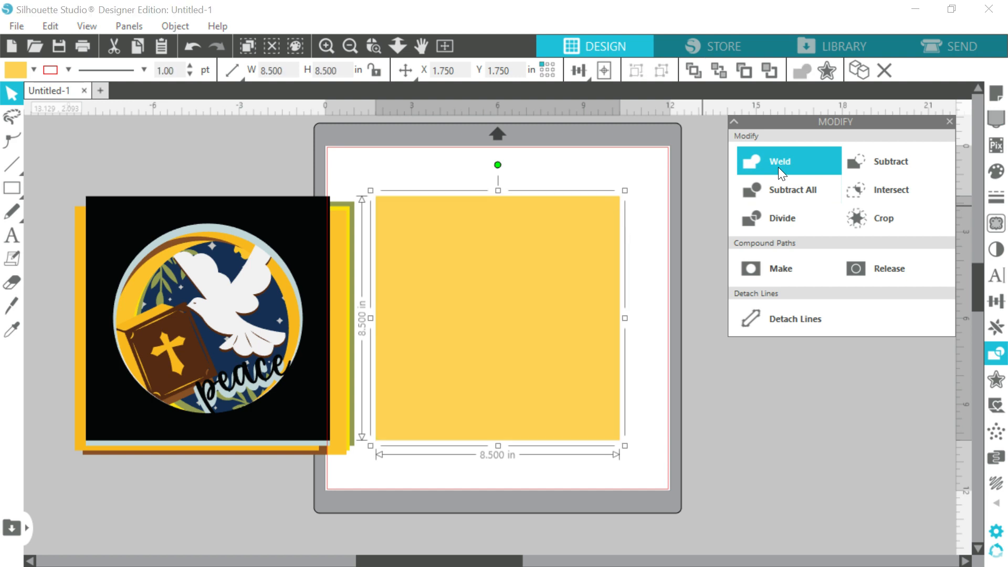
left_click_drag(588, 254, 500, 257)
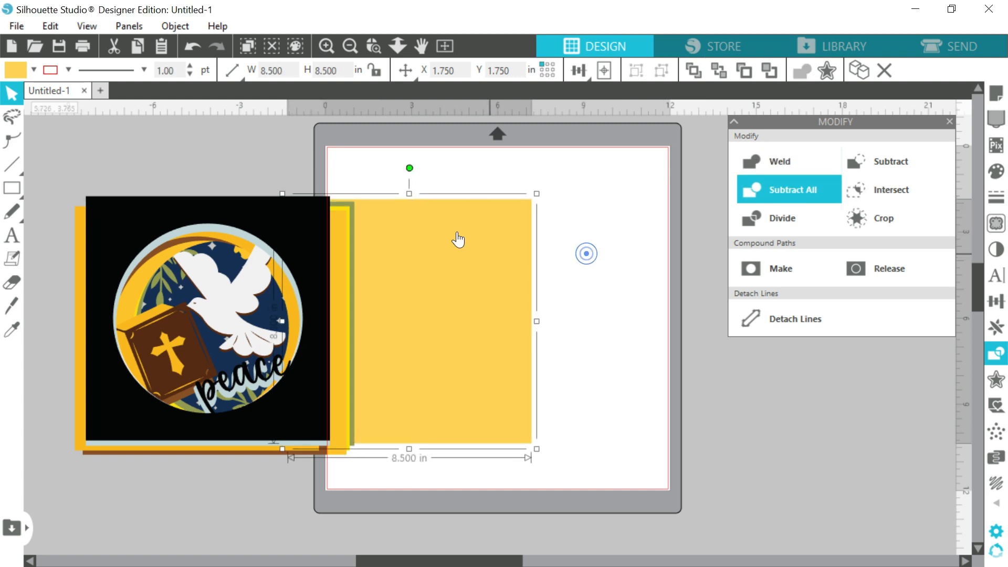
- Select all the enlarged layers, center them on each other and center them on the page
left_click(243, 170)
key("ctrl+a")
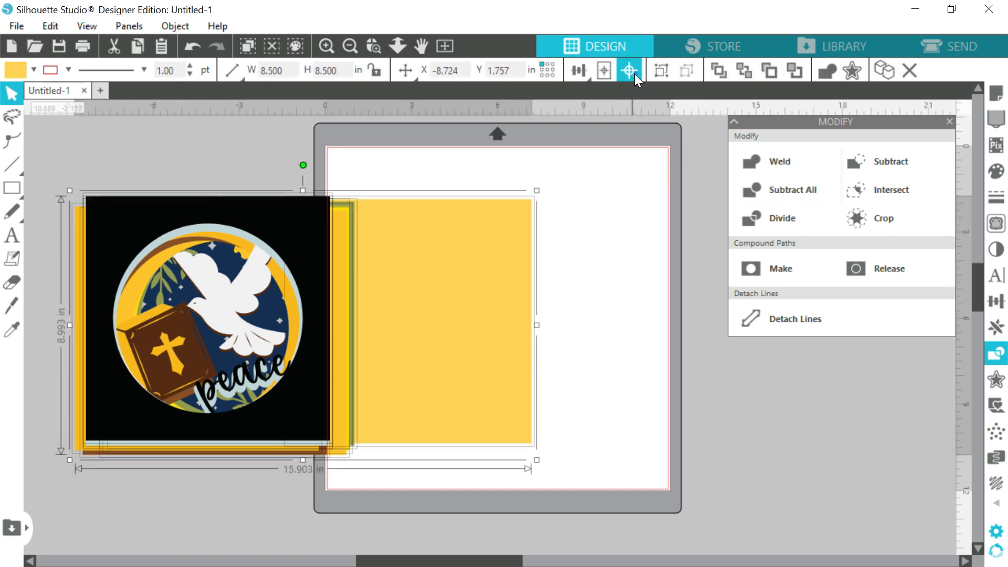
left_click(609, 71)
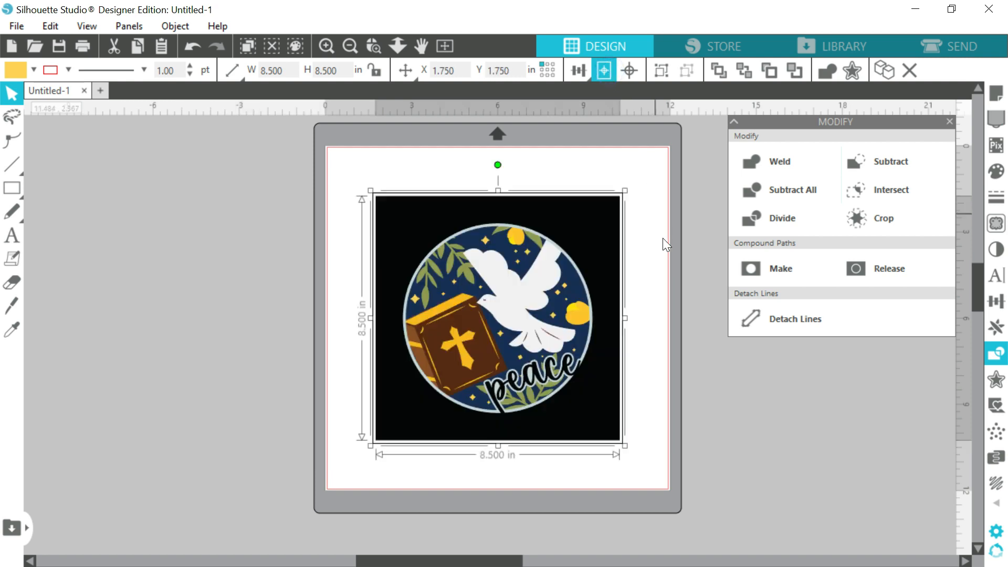
left_click(663, 242)
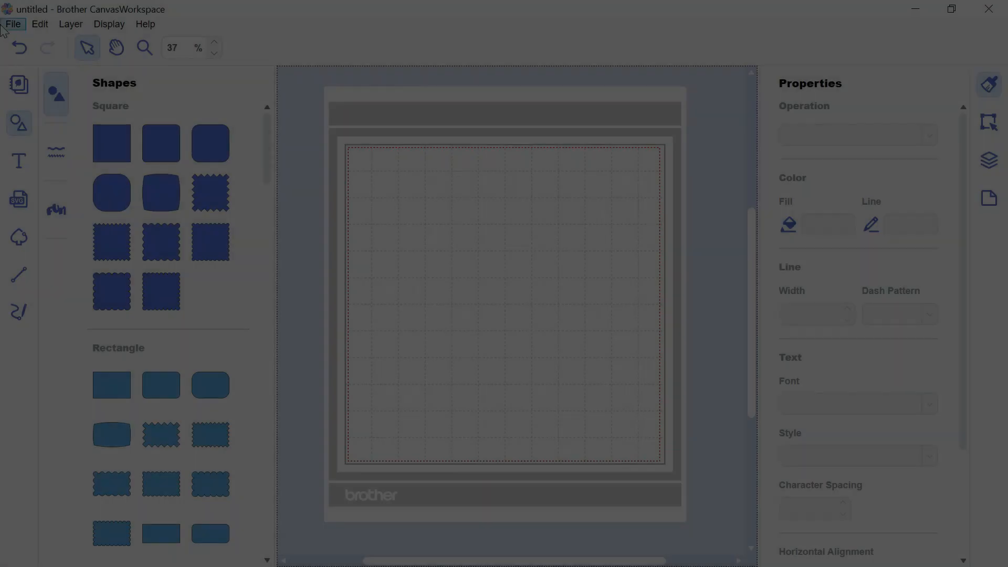
- In Brother CanvasWorkspace, import the "[Shadow box] Dove and the Holy Bible_SVG" file from the computer
left_click(13, 24)
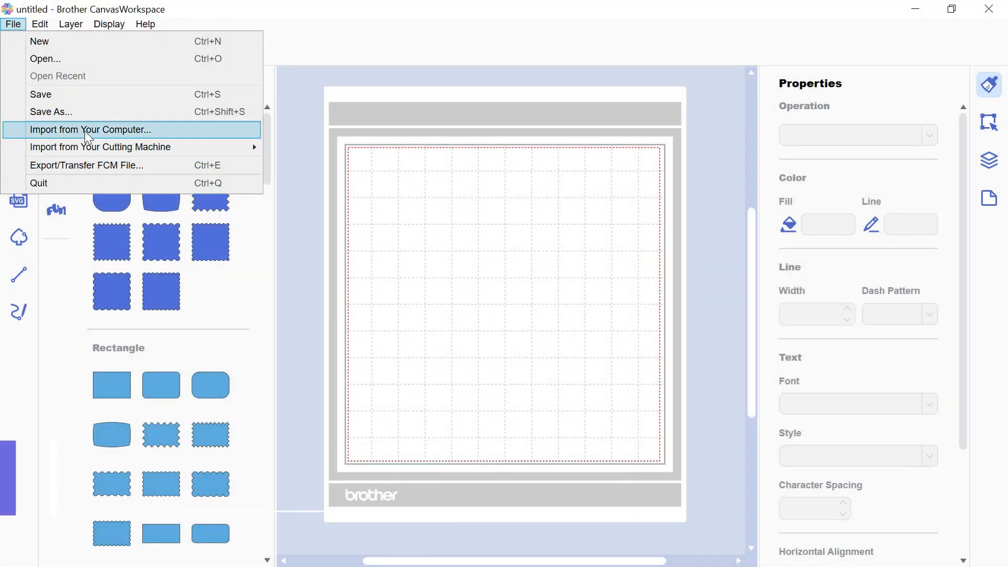
left_click(87, 133)
left_click(213, 163)
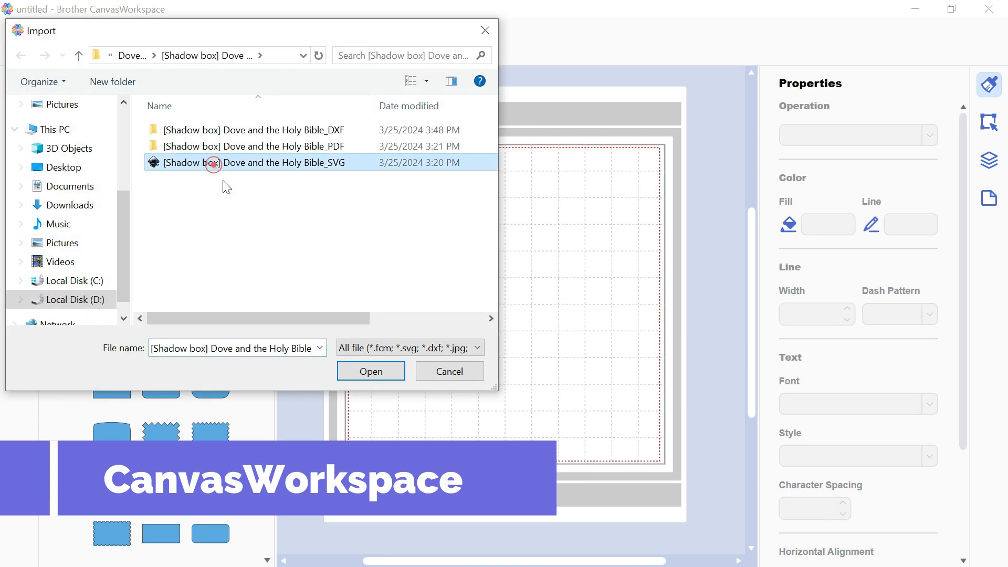
left_click(372, 371)
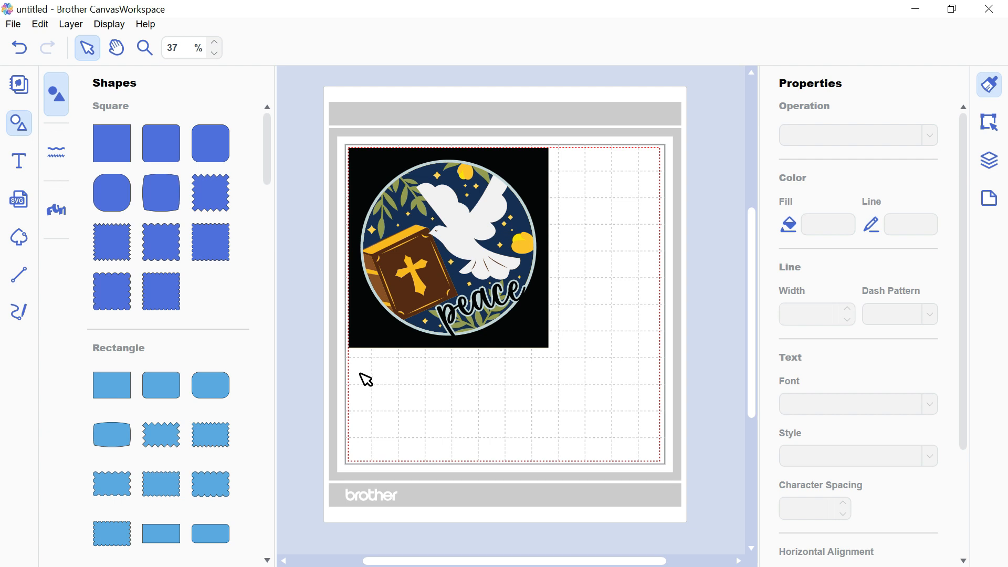
- Add a plain square to the mat and set its width and height to 9.00 in
left_click(126, 144)
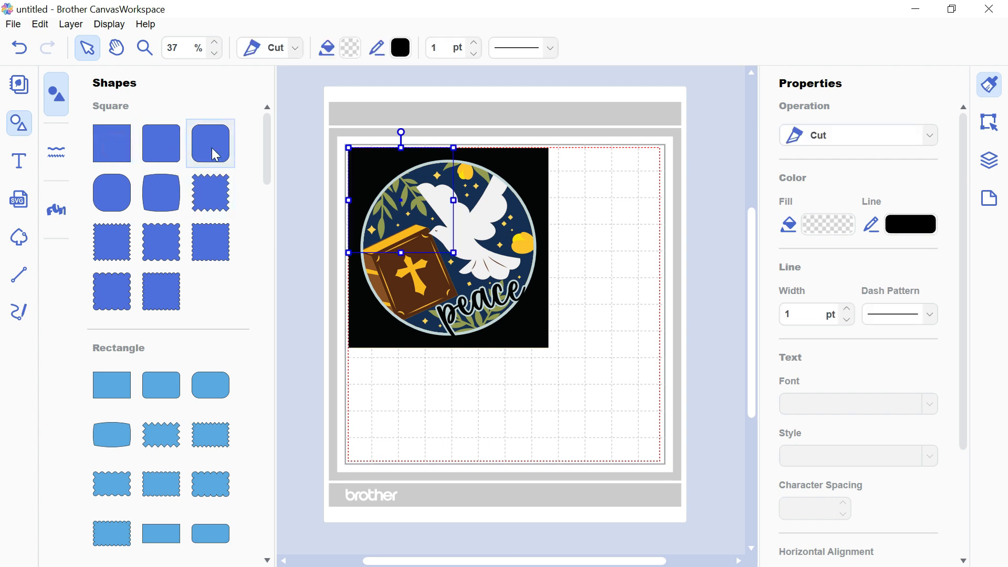
left_click(991, 122)
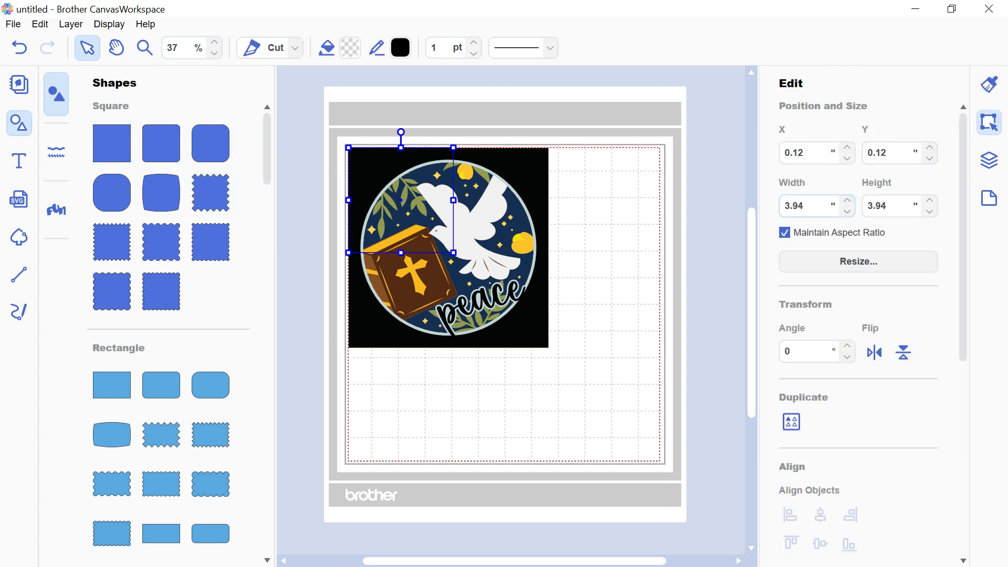
double_click(784, 211)
key("Return")
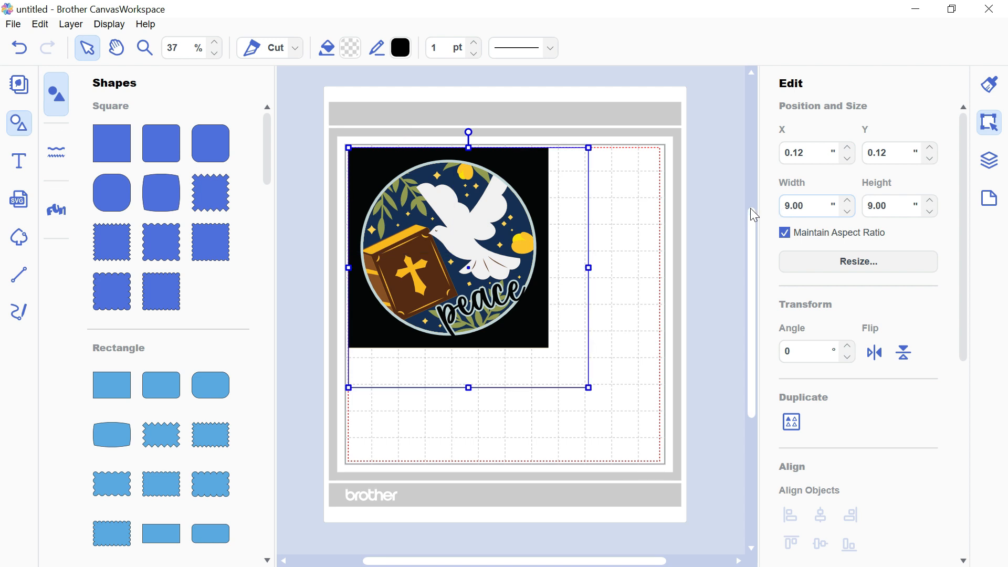
- Add a second plain square, size it to 7.40 in wide and high, and turn off its aspect ratio lock
left_click(114, 144)
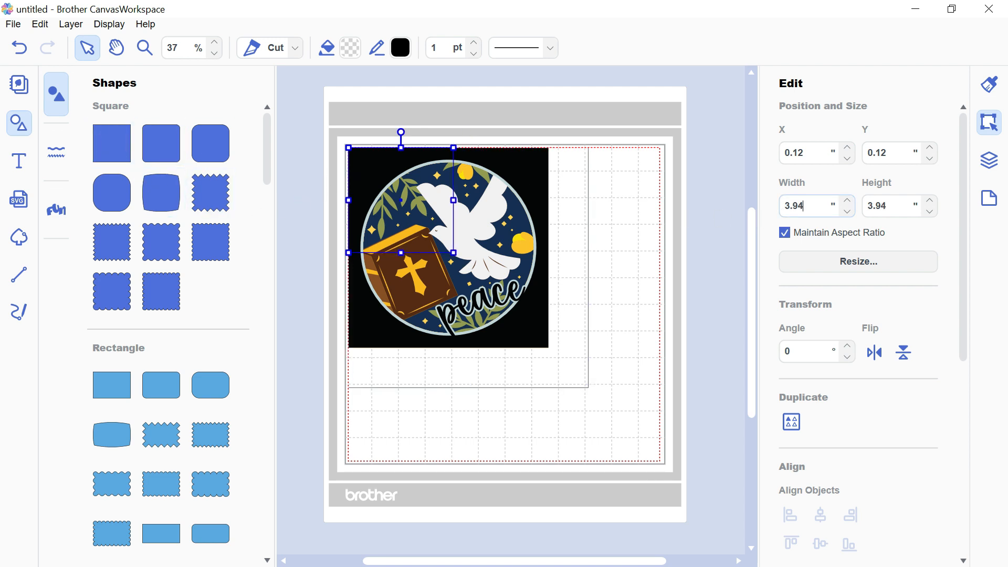
left_click_drag(804, 206, 778, 207)
type("7")
key("Return")
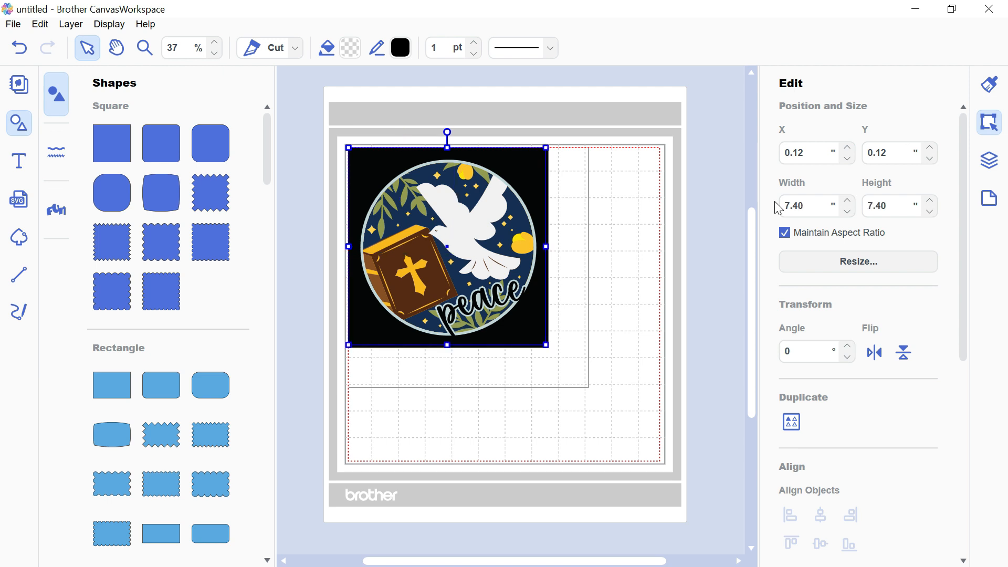
left_click(787, 236)
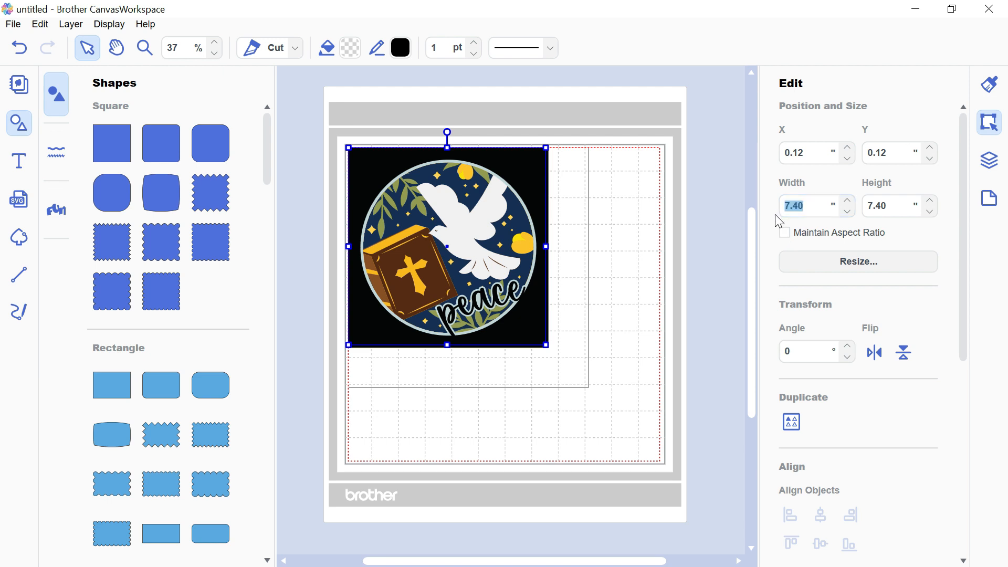
- Select both plain squares, center them on each other in both directions and remove the overlap to form a square frame
left_click(589, 341)
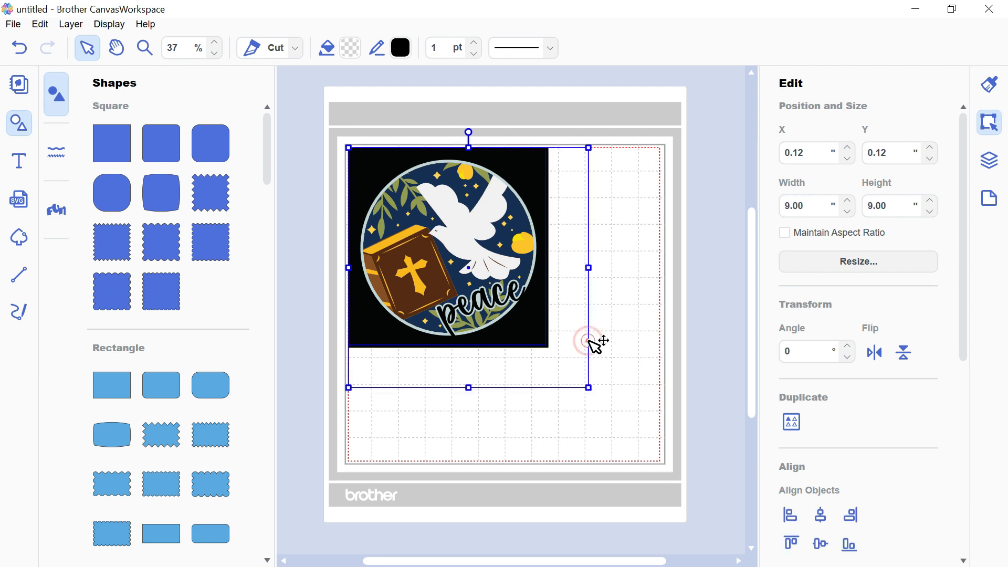
left_click(823, 517)
left_click(823, 545)
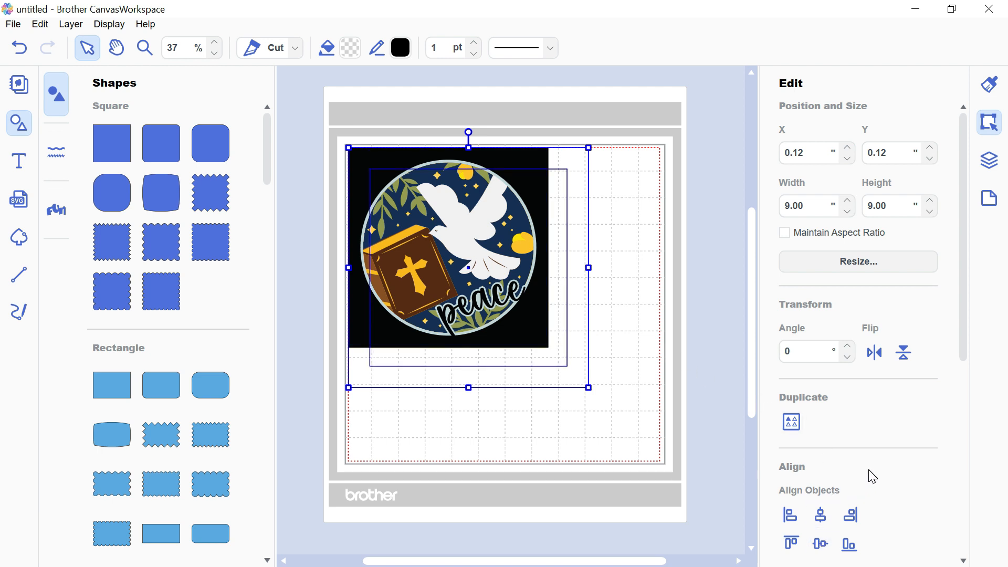
scroll(874, 477, "down", 6)
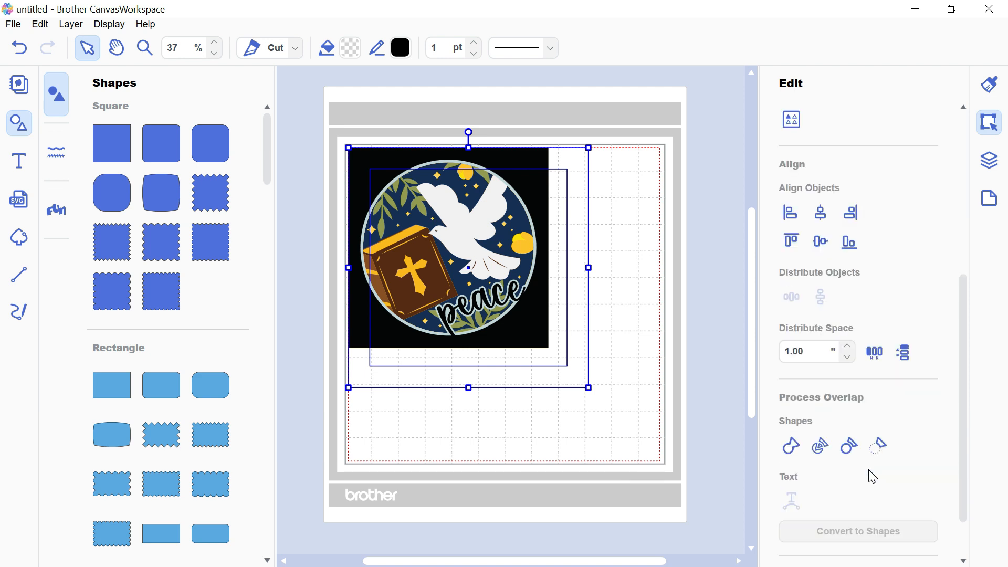
scroll(874, 476, "down", 1)
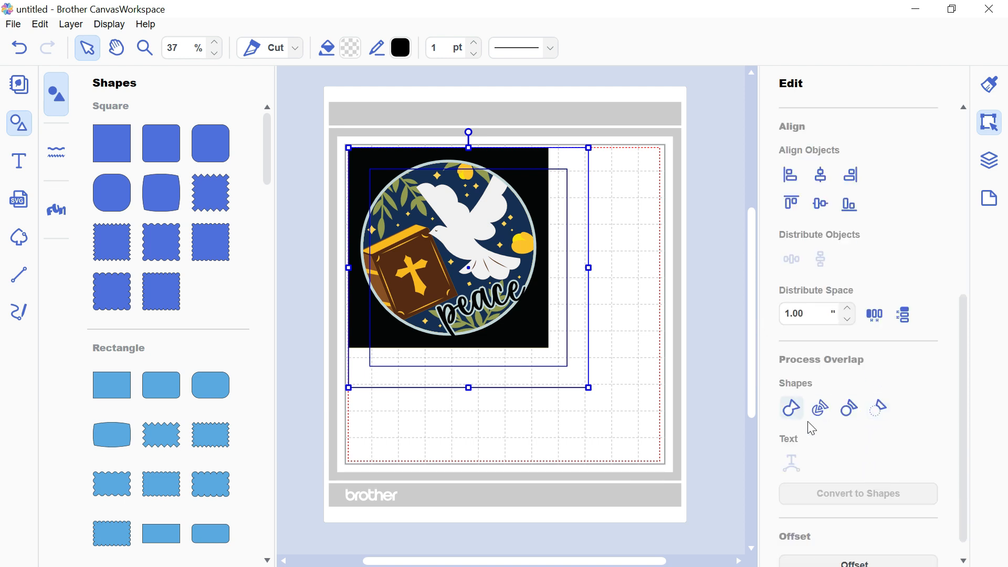
left_click(881, 414)
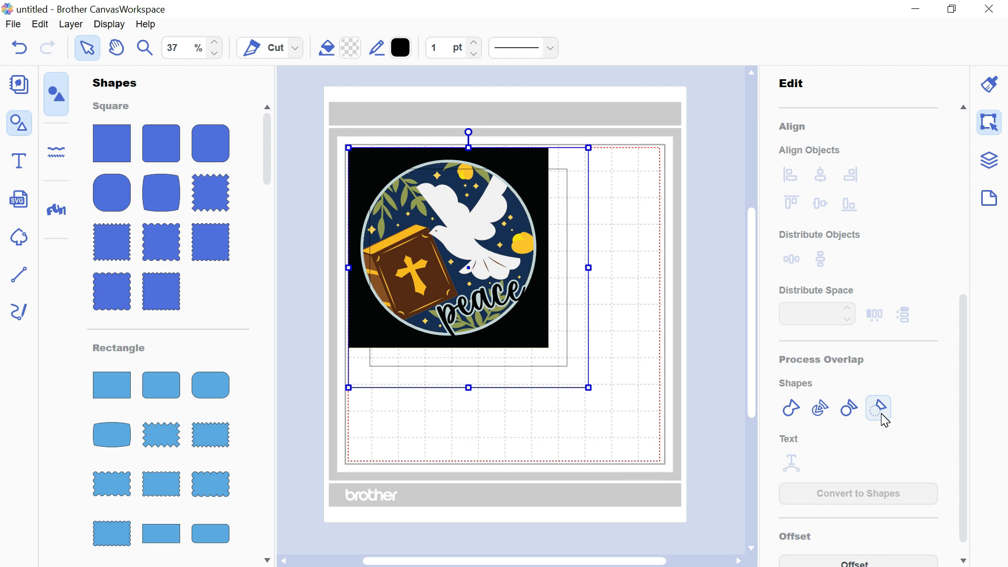
- Make ten copies of the square frame, one for each remaining shadow box layer
key("ctrl+v")
key("ctrl+v")
key("ctrl+v")
key("ctrl+v")
key("ctrl+v")
key("ctrl+v")
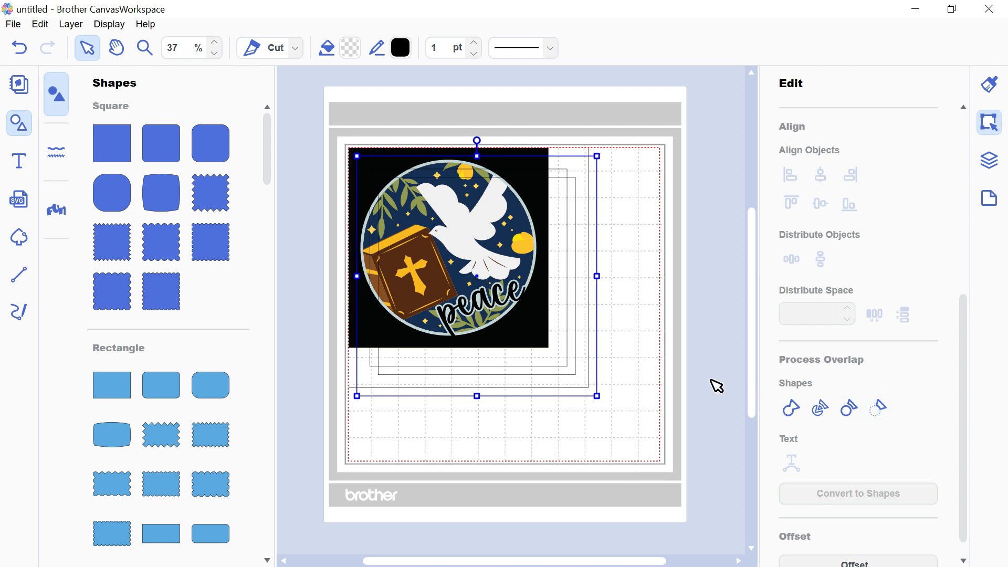
key("ctrl+v")
key("ctrl+v")
key("ctrl+v")
key("ctrl+v")
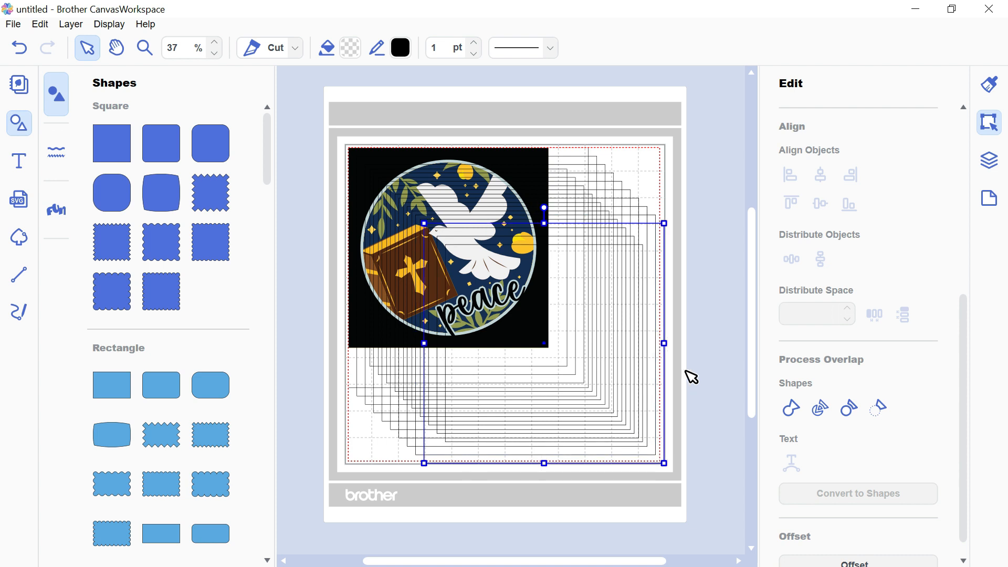
key("ctrl+v")
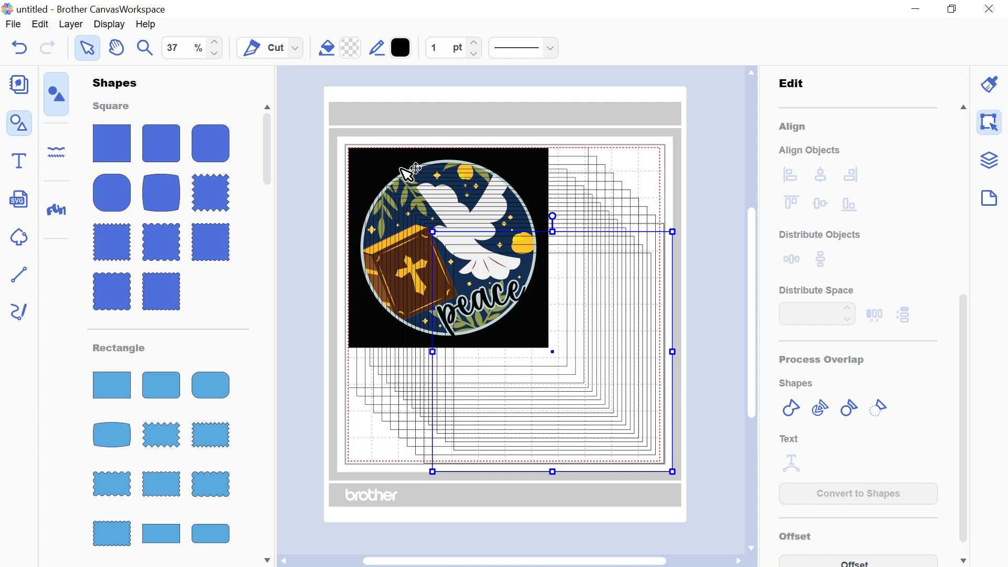
- Select all the frames and artwork layers and align them on their horizontal and vertical centers
left_click_drag(329, 126, 703, 491)
left_click(822, 175)
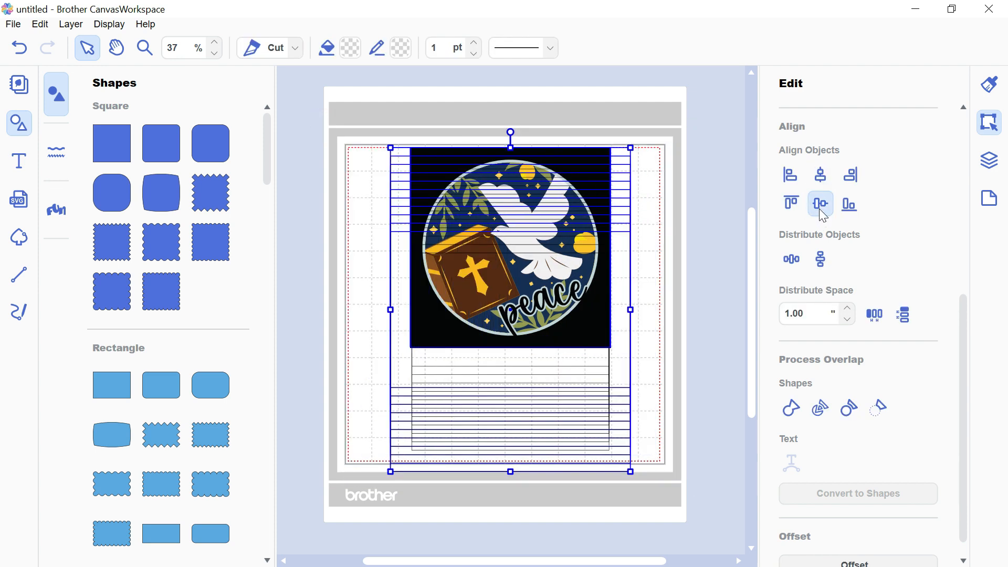
left_click(822, 204)
- Select all eleven frames and move them below the yellow bottom layer in the layer order
left_click(992, 161)
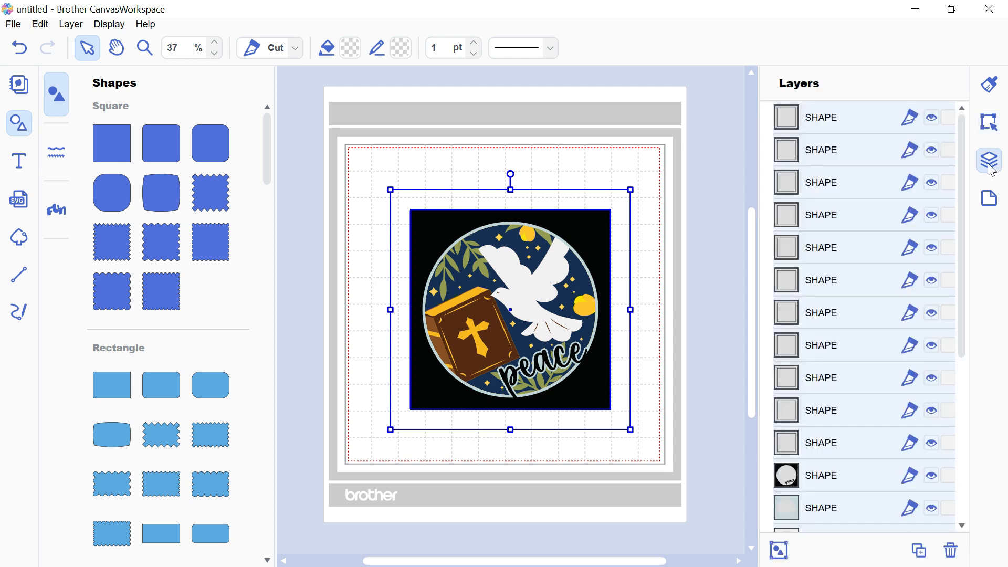
left_click(828, 454)
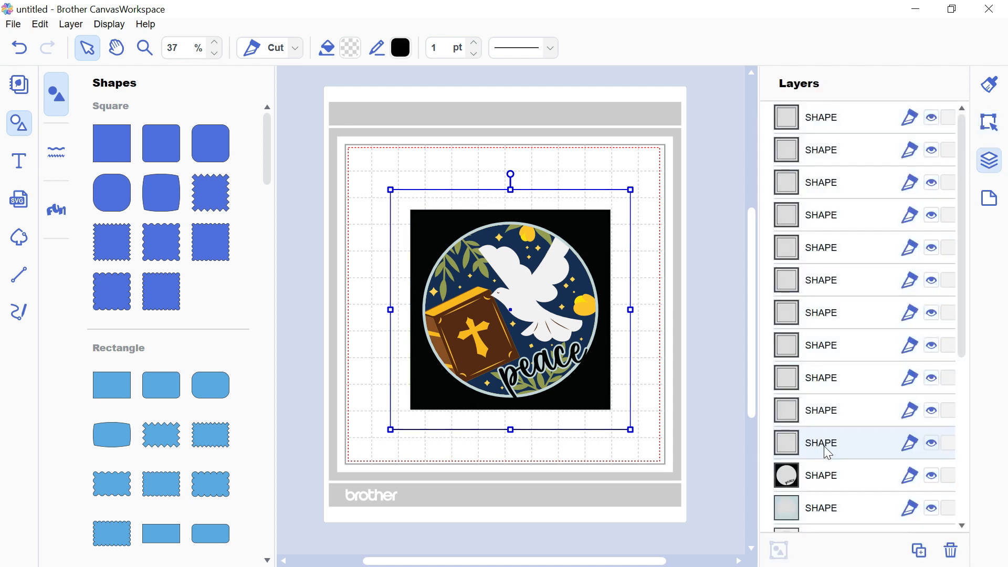
left_click(838, 121, "shift")
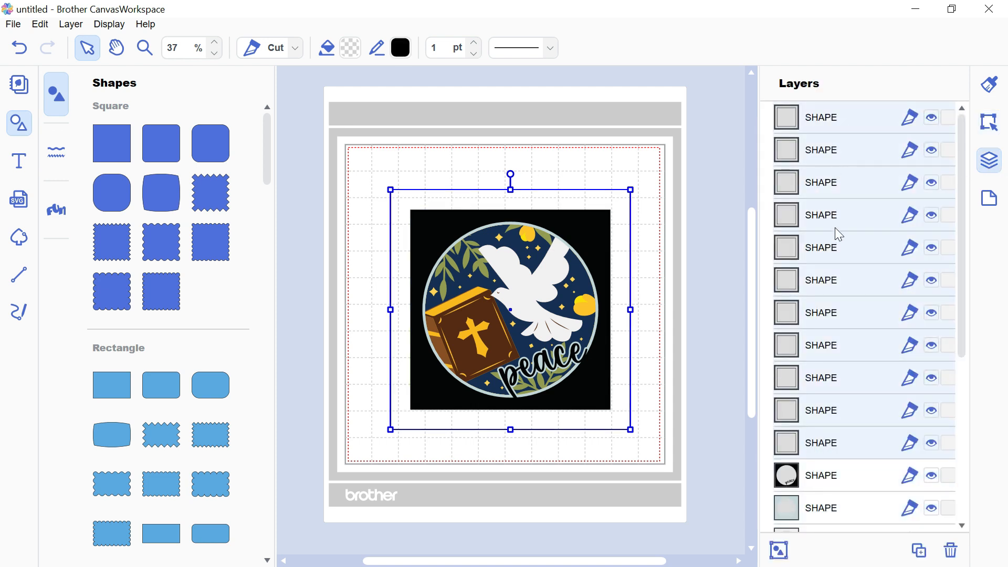
scroll(836, 230, "down", 7)
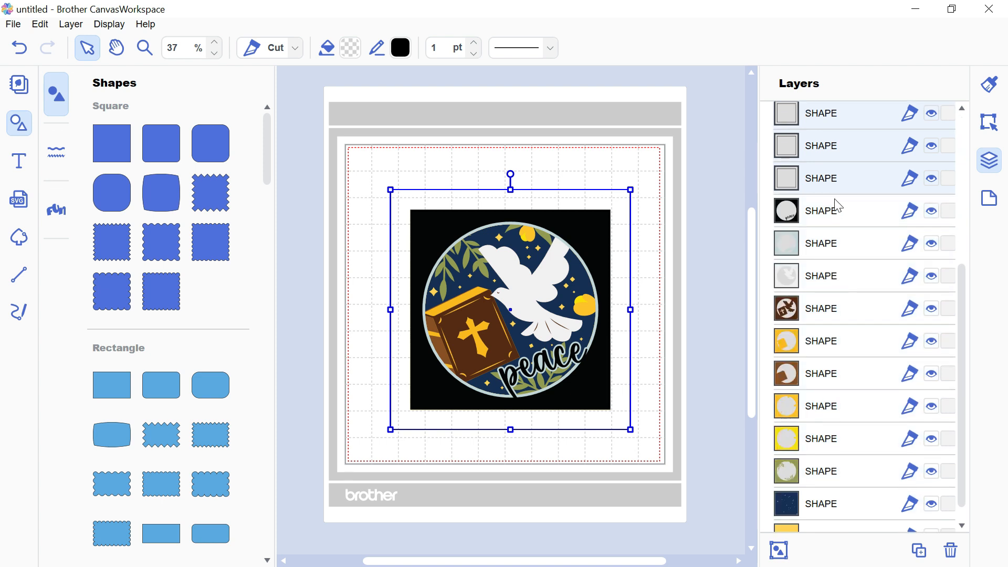
left_click_drag(838, 321, 843, 524)
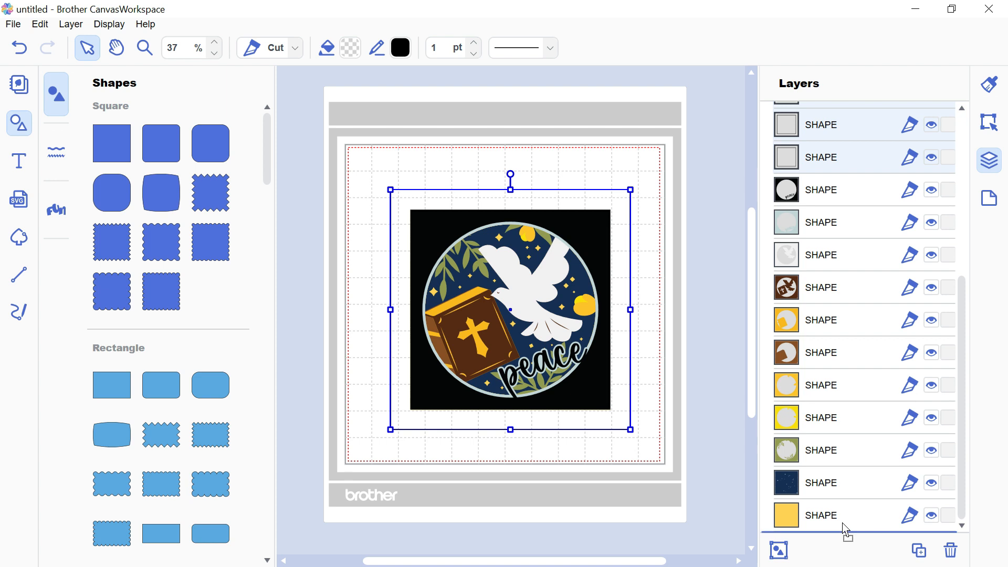
left_click_drag(847, 473, 859, 429)
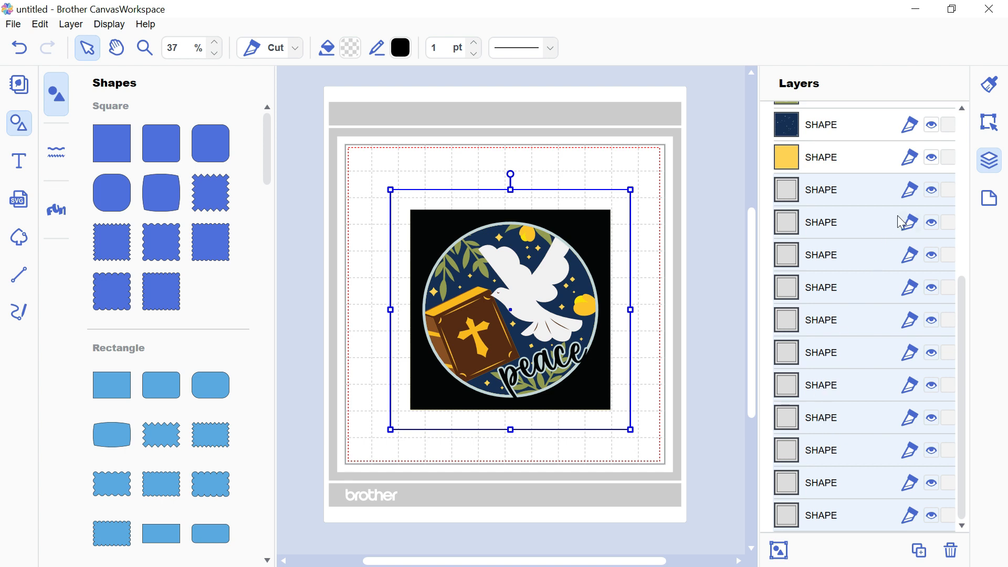
- Weld the black "peace" layer to one square frame and move the enlarged layer aside past the mat's edge
left_click(988, 124)
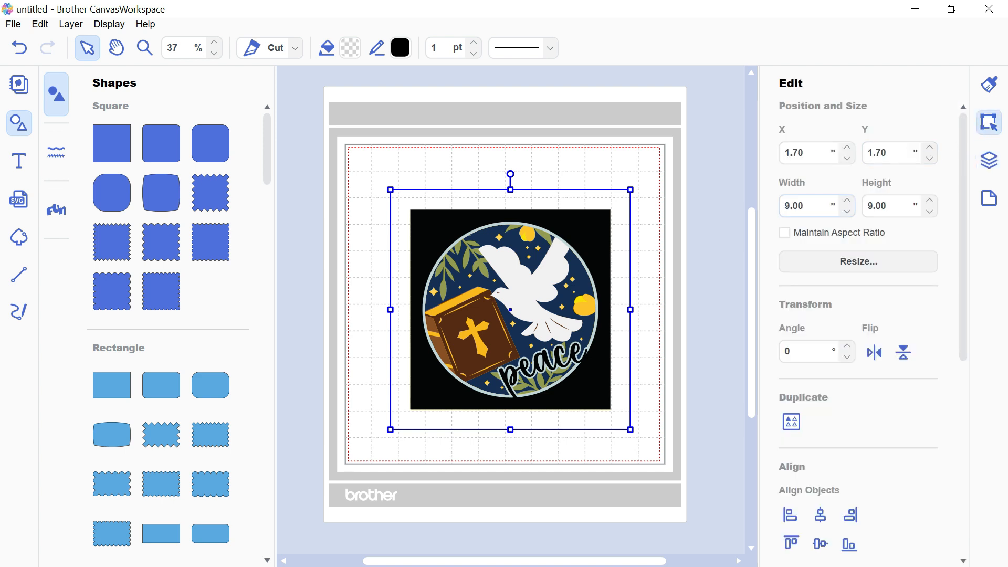
left_click(604, 233, "shift")
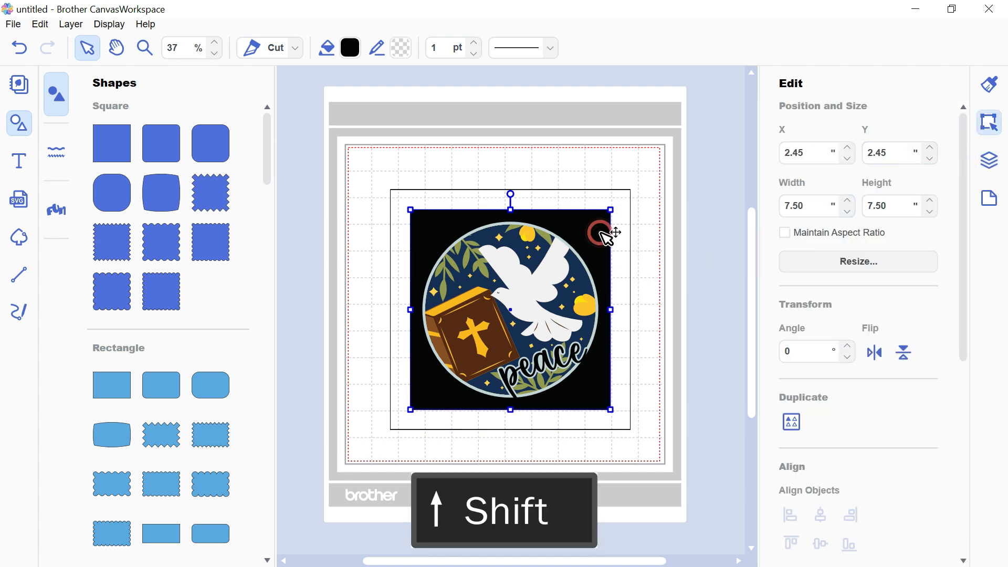
left_click(630, 231, "shift")
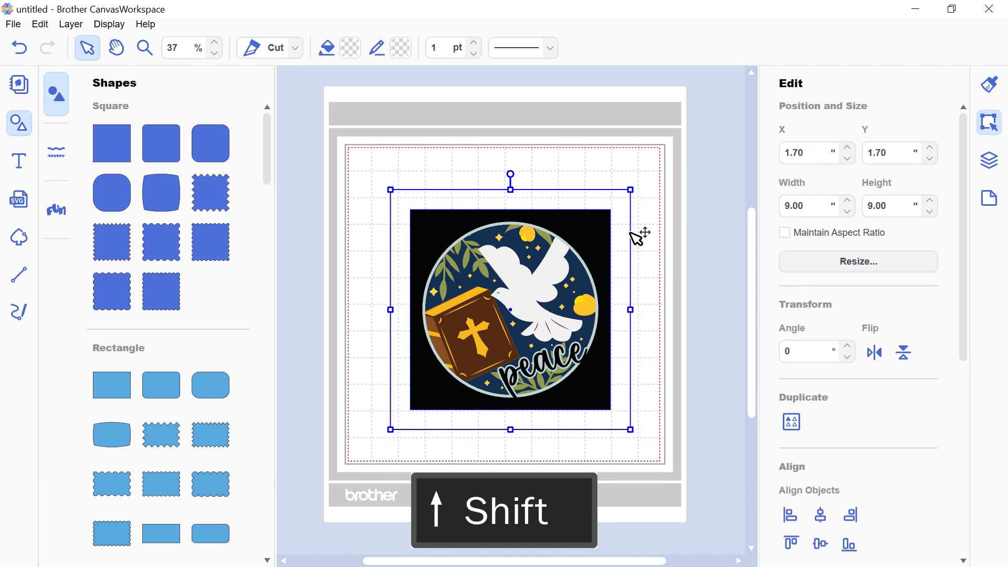
scroll(883, 394, "down", 5)
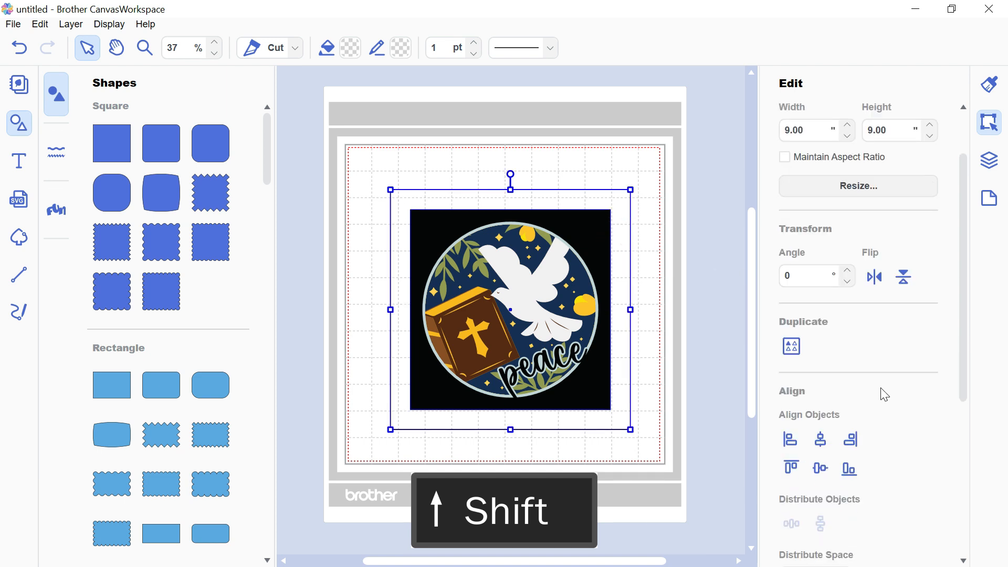
scroll(885, 395, "down", 2)
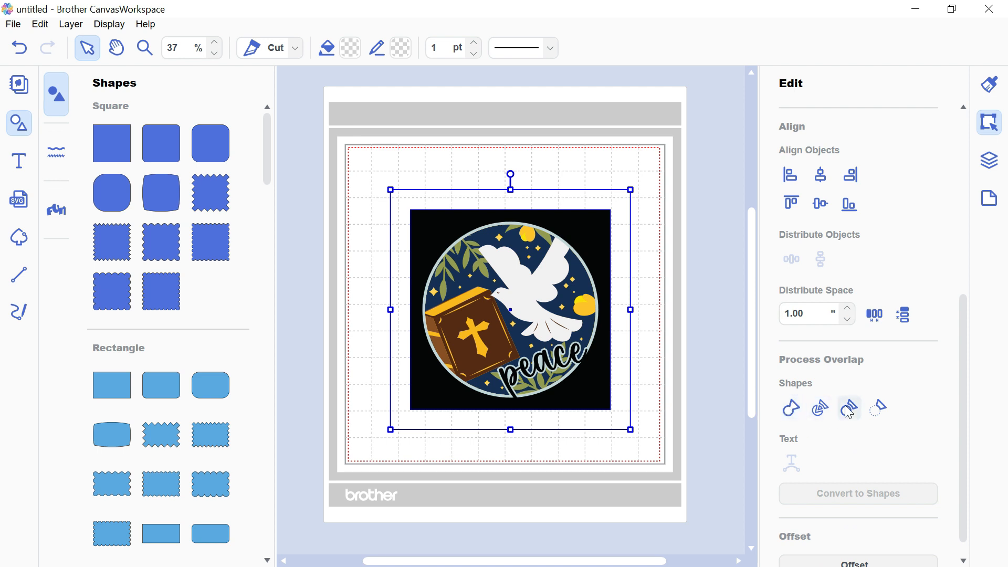
left_click(796, 412)
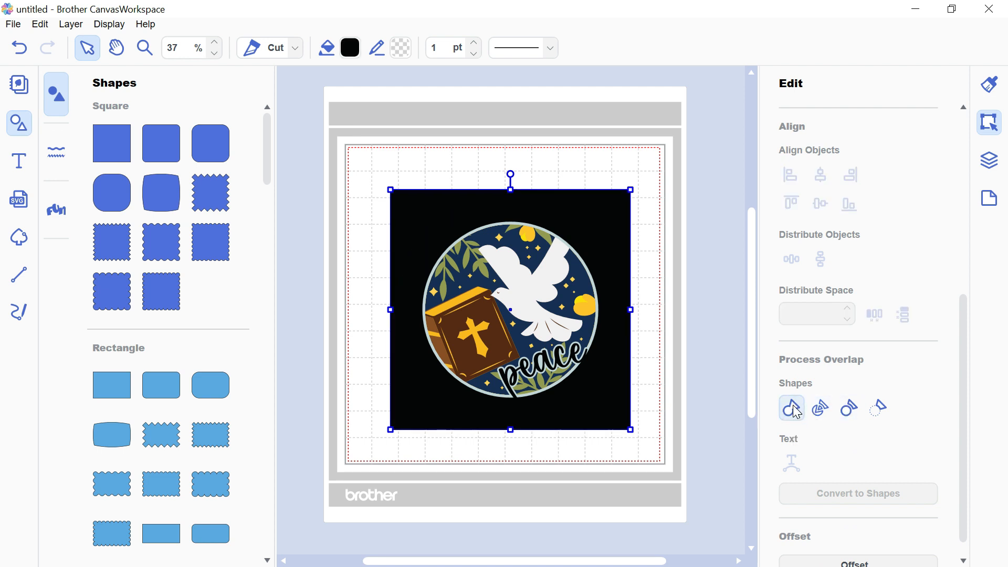
left_click(701, 336)
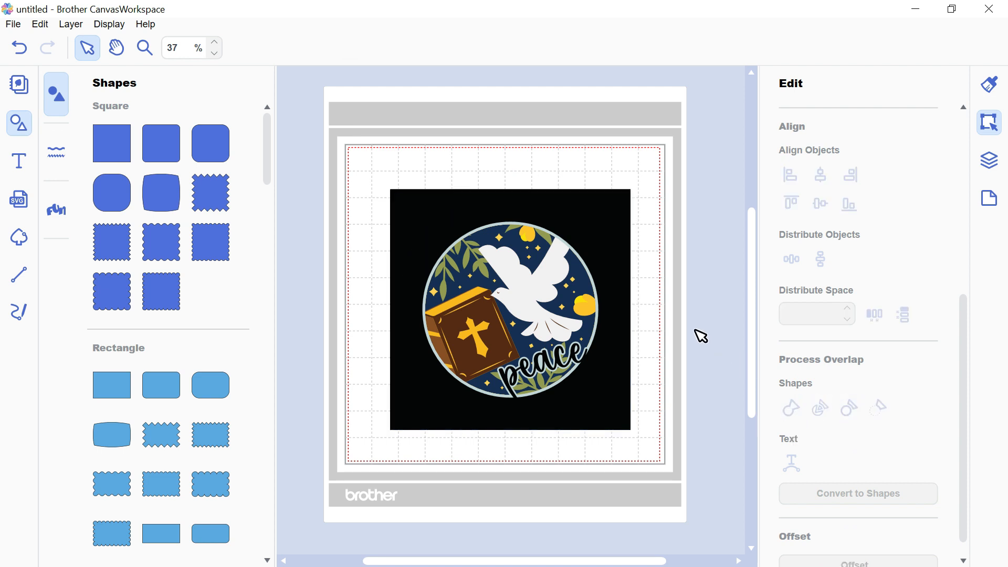
left_click_drag(623, 303, 374, 310)
- Weld the light blue layer 2 to a square frame and move it aside onto the black layer
left_click(594, 243)
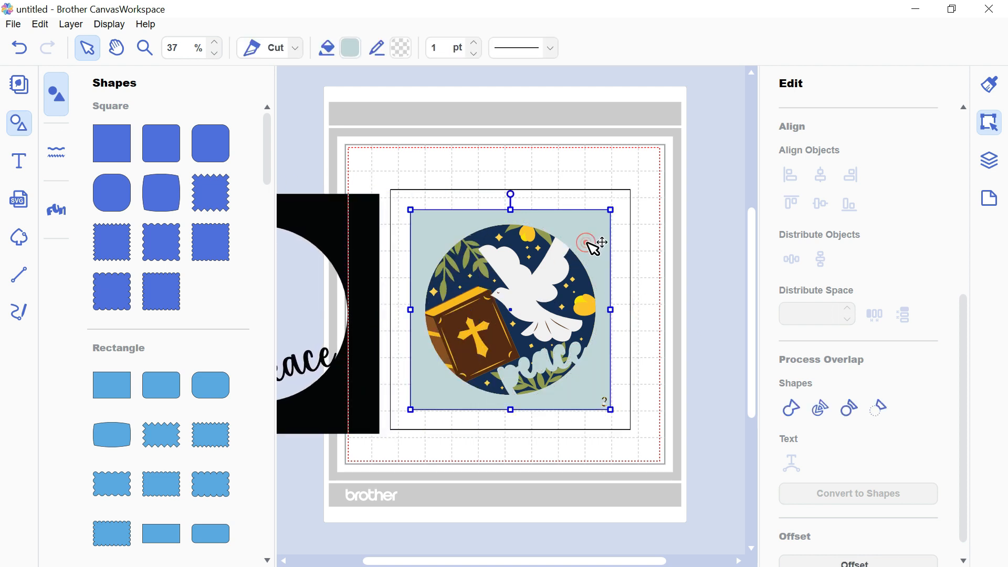
left_click(630, 254, "shift")
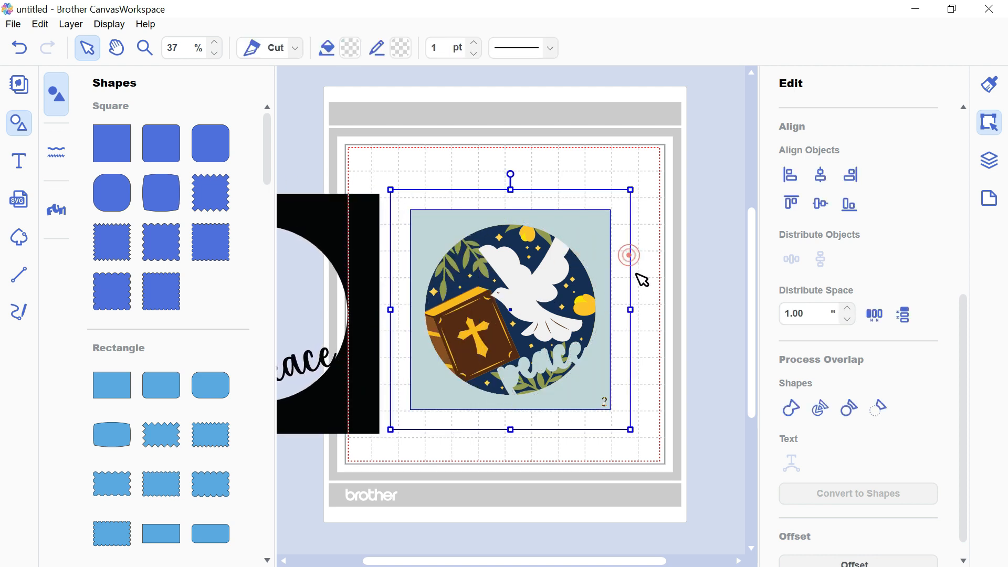
left_click(792, 409)
left_click_drag(627, 286, 400, 289)
- Weld the white dove layer 3 to a square frame and move it aside with the finished layers
left_click(592, 242)
left_click(631, 247, "shift")
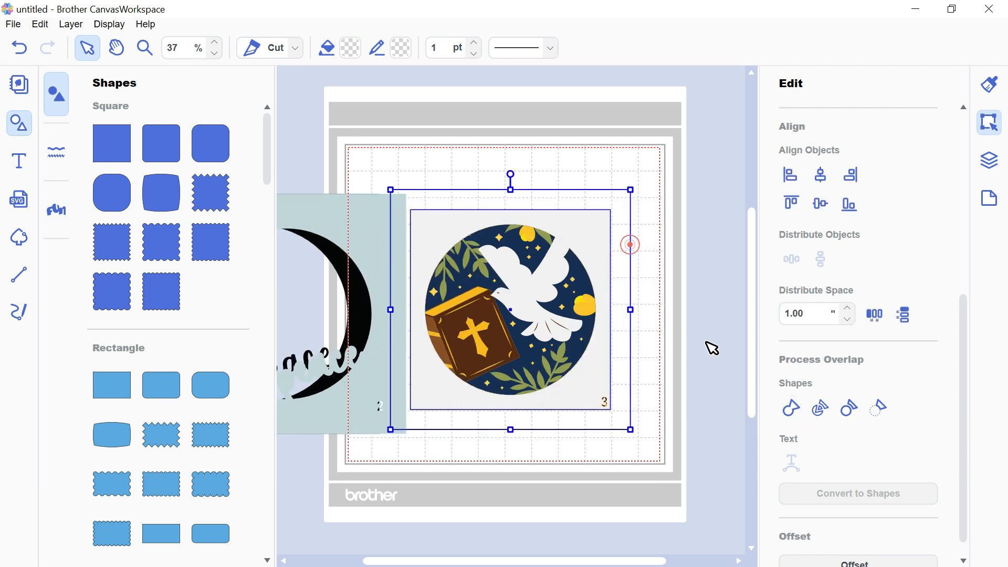
left_click(793, 414)
left_click_drag(612, 272, 414, 275)
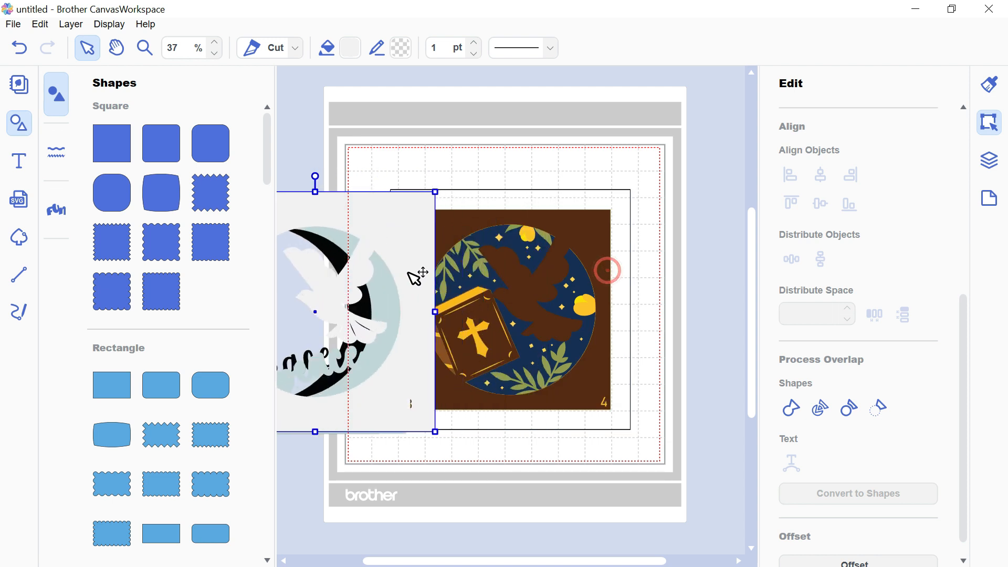
- Weld the dark brown Bible layer 4 to a square frame and move it aside with the finished layers
left_click(588, 239)
left_click(633, 261, "shift")
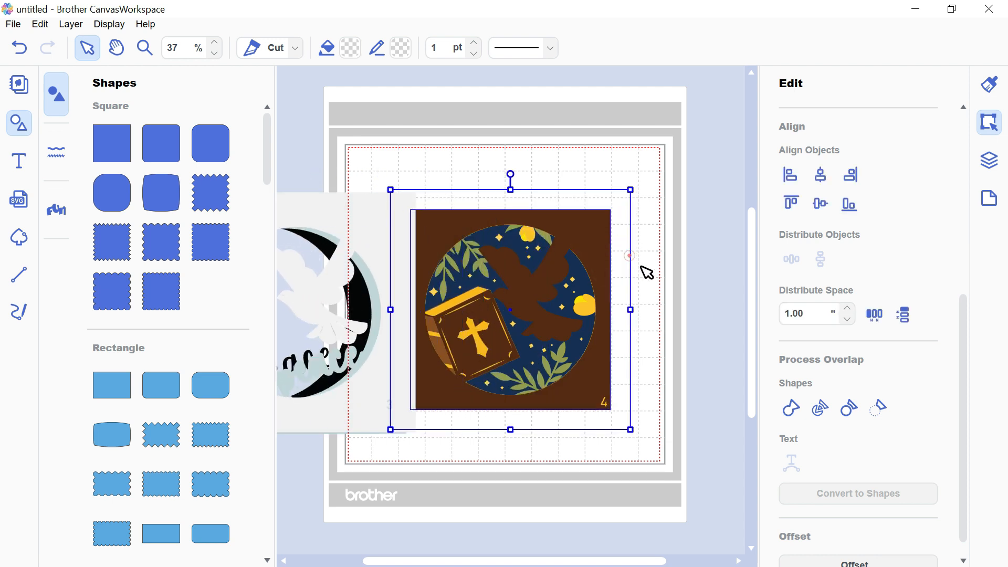
left_click(791, 408)
left_click_drag(615, 269, 397, 273)
- Weld the golden Bible layer 5 to a square frame and move it aside with the finished layers
left_click(596, 242)
left_click(633, 253, "shift")
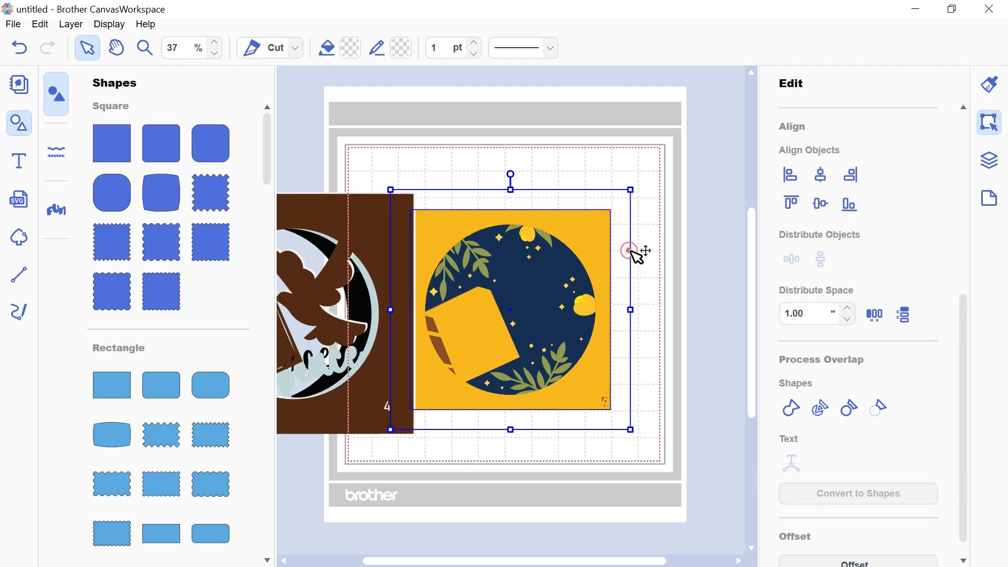
left_click(792, 408)
left_click_drag(617, 275, 395, 286)
- Weld the lighter brown layer 6 to a square frame and move it aside with the finished layers
left_click(597, 254)
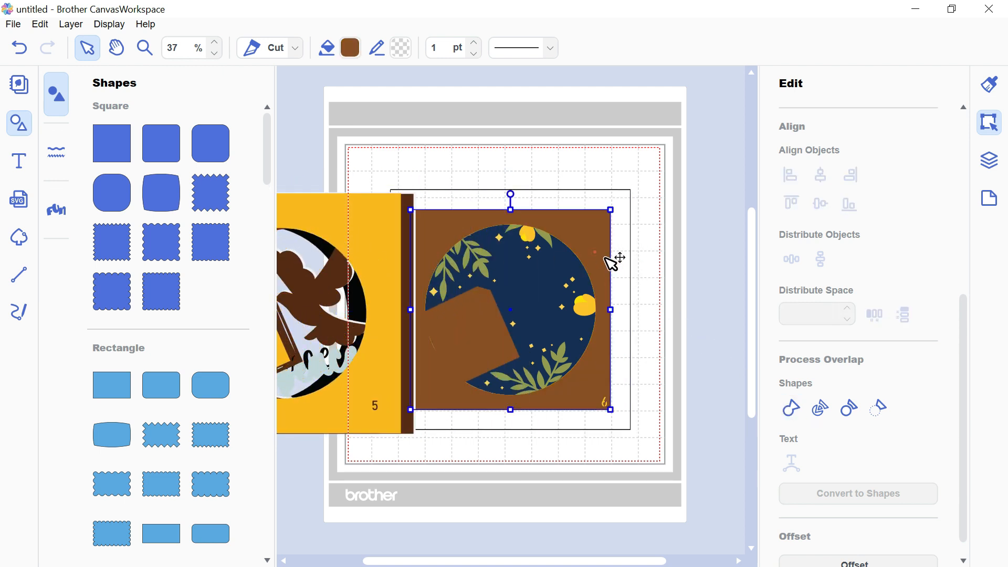
left_click(632, 283, "shift")
left_click(791, 408)
left_click_drag(616, 280, 425, 278)
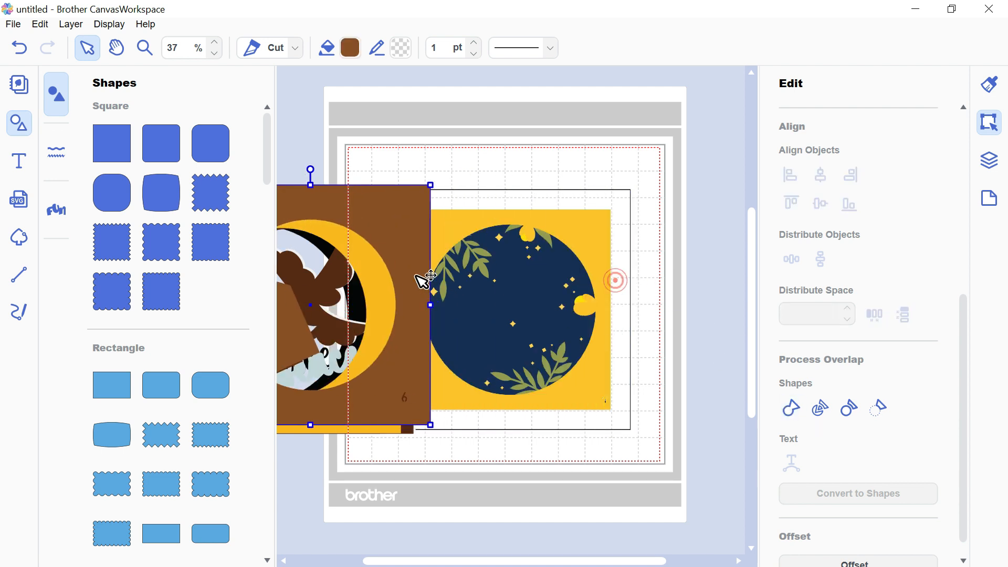
- Weld the orange-yellow flower layer 7 to a square frame and move it aside with the finished layers
left_click(594, 243)
left_click(632, 266, "shift")
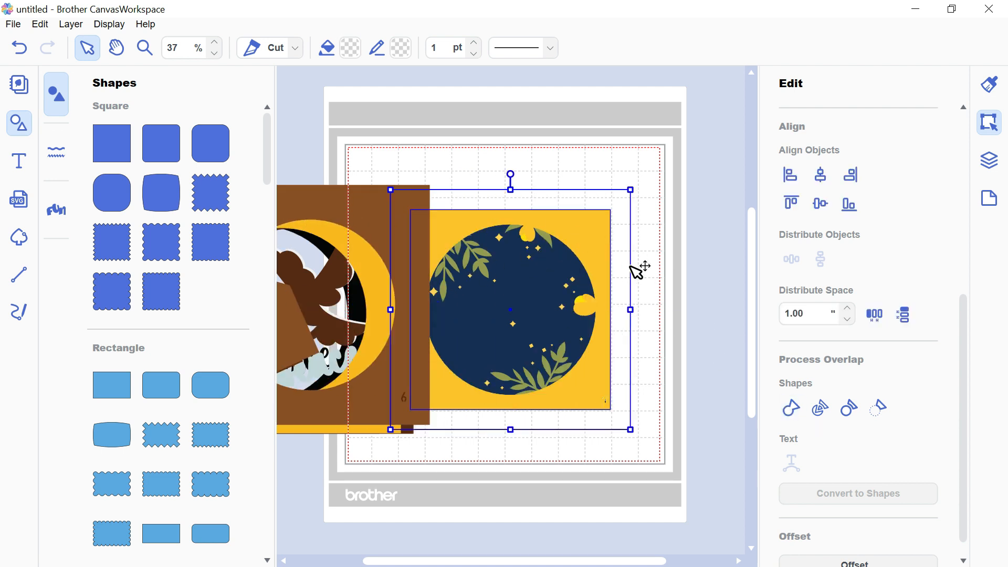
left_click(791, 408)
left_click_drag(626, 283, 425, 285)
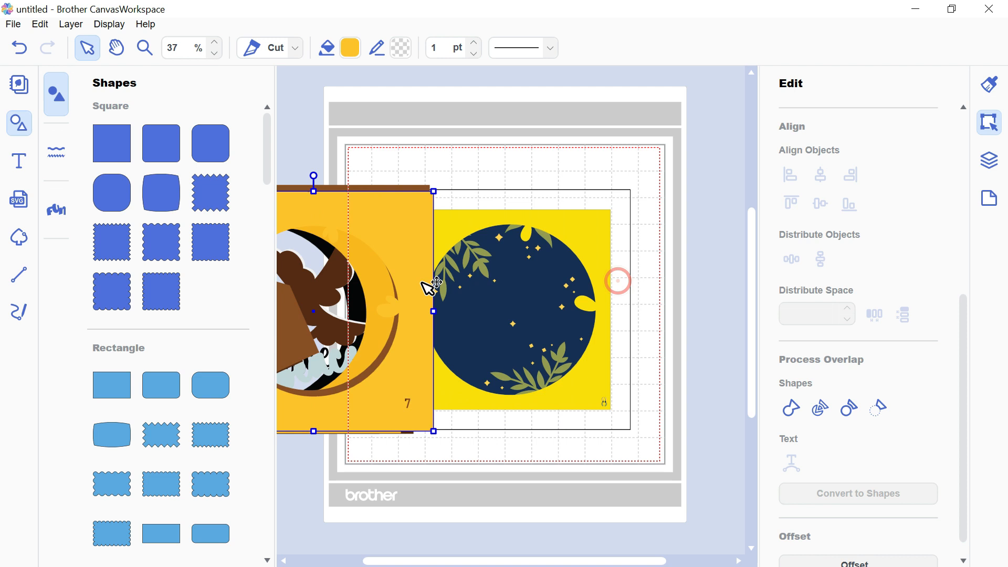
- Weld the bright yellow layer 8 to a square frame and move it aside with the finished layers
left_click(597, 259)
left_click(632, 271, "shift")
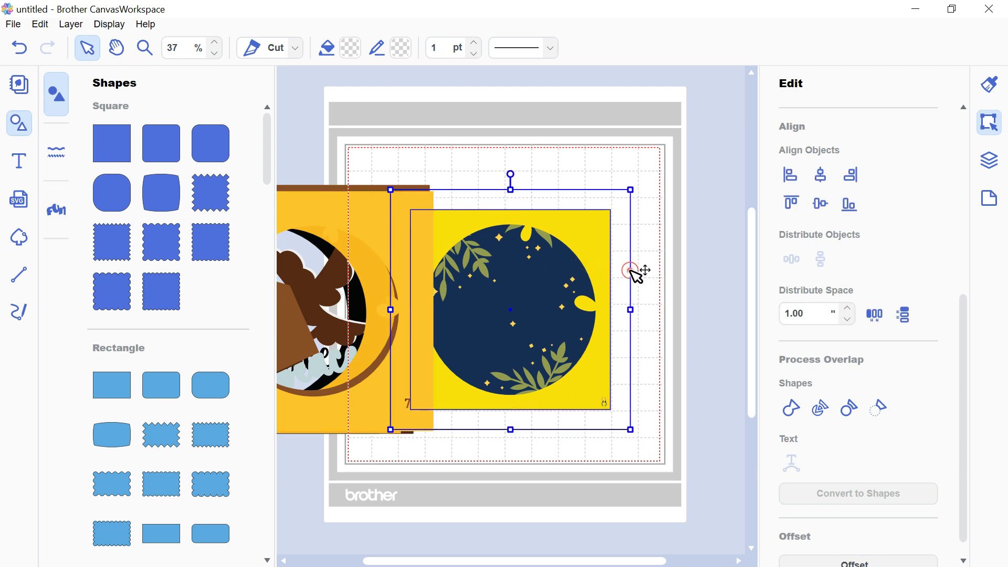
left_click(792, 408)
left_click_drag(618, 284, 466, 284)
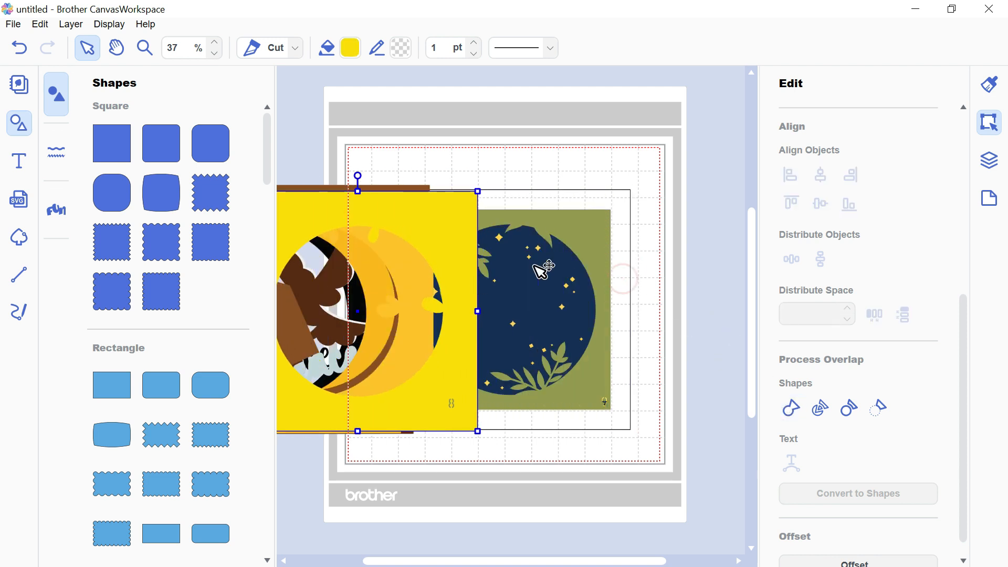
- Weld the olive green leaf layer 9 to a square frame and move it aside with the finished layers
left_click(591, 245)
left_click(630, 277, "shift")
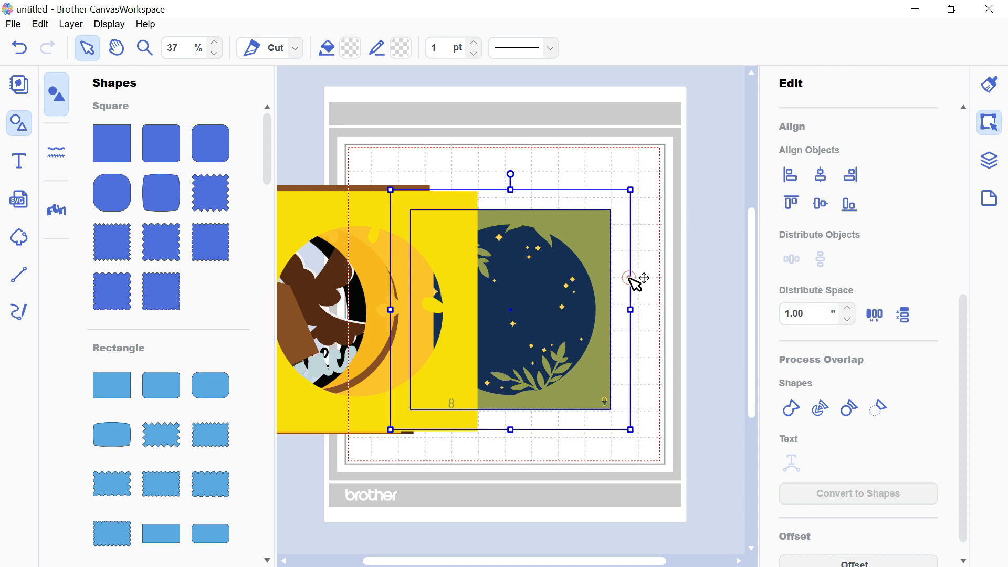
left_click(790, 407)
left_click_drag(631, 272, 454, 277)
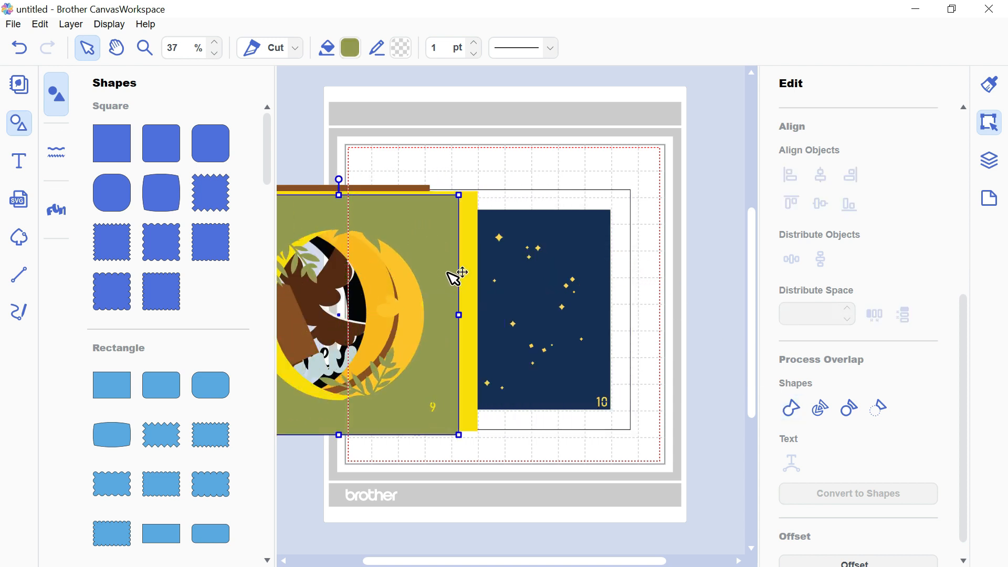
- Weld the navy starry layer 10 to a square frame and move it aside with the finished layers
left_click(590, 244)
left_click(630, 274, "shift")
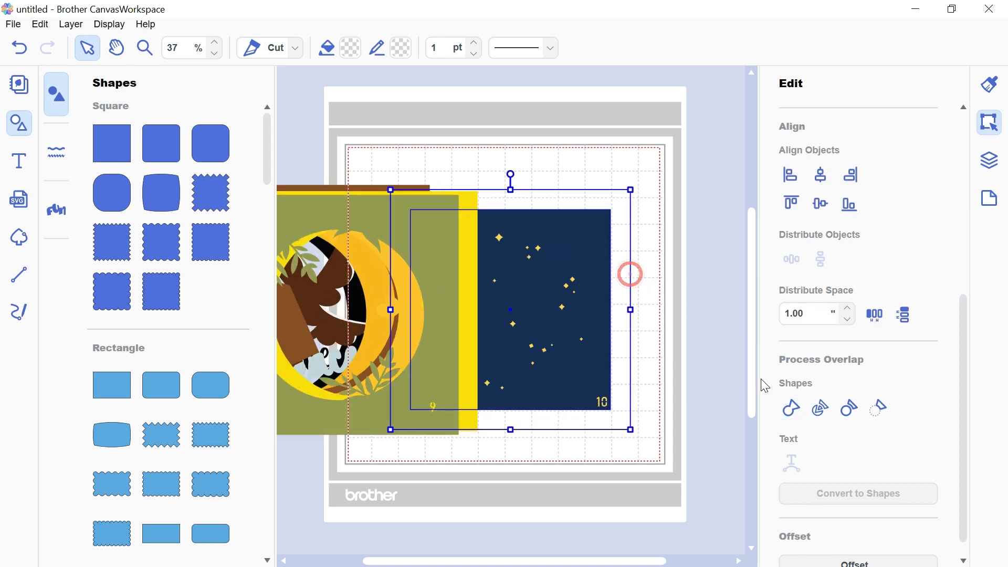
left_click(791, 408)
left_click_drag(610, 281, 518, 284)
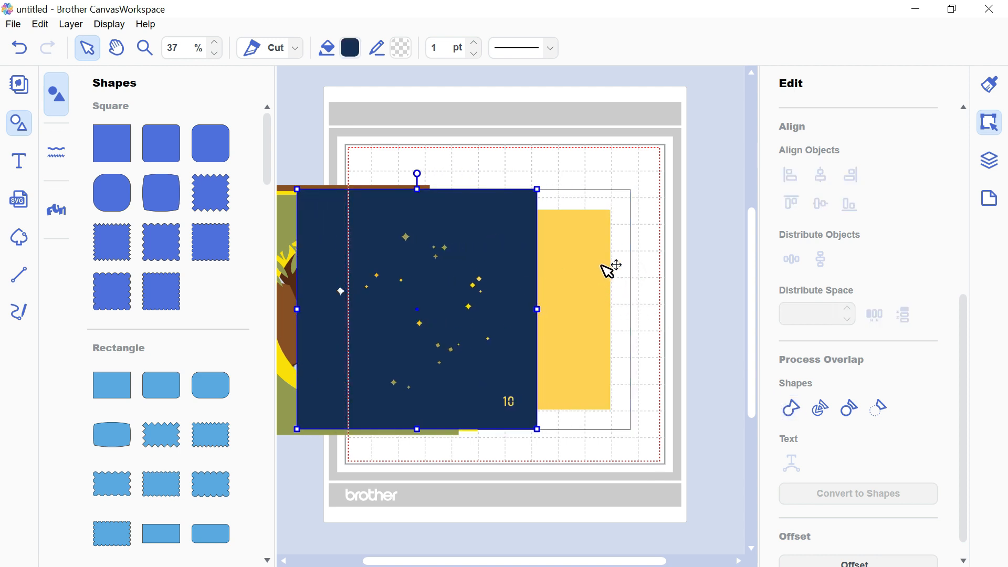
- Weld the solid light yellow background layer to the remaining square frame and deselect it
left_click(609, 271)
left_click(631, 270, "shift")
left_click(792, 408)
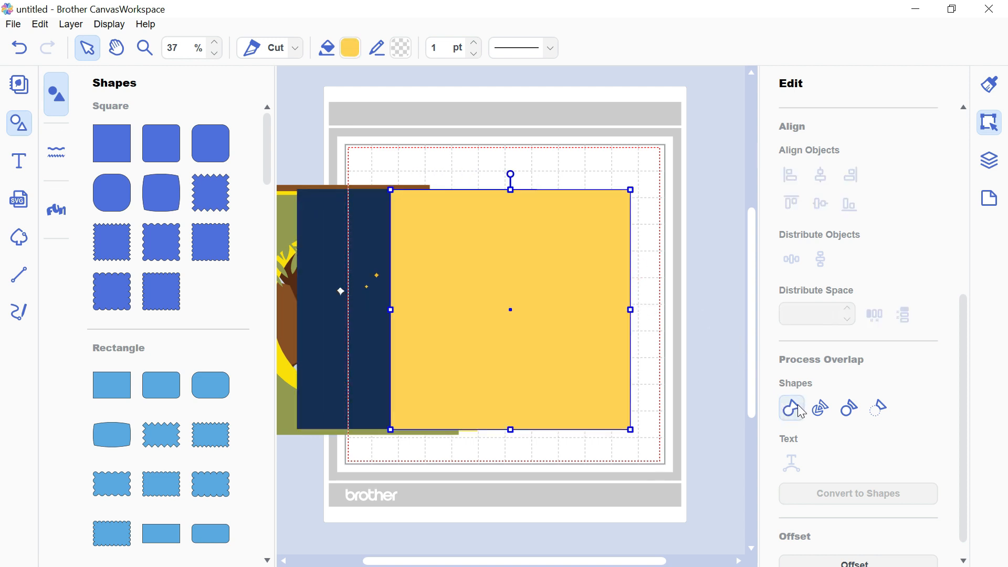
left_click(681, 284)
- Select all the framed layers, align their centers horizontally and vertically, and move the stack onto the middle of the mat
left_click_drag(669, 190, 308, 456)
left_click(820, 176)
left_click(821, 204)
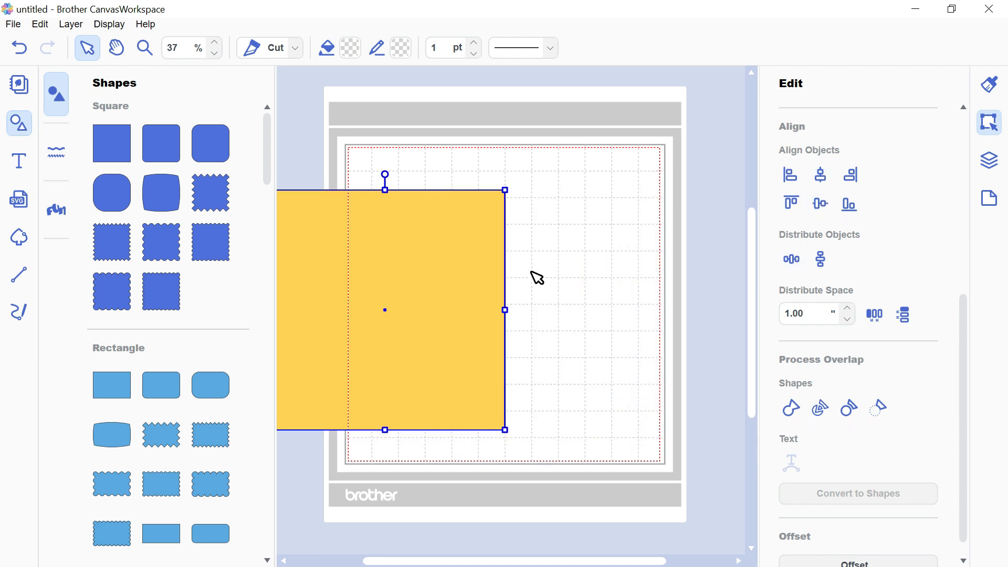
left_click_drag(468, 289, 592, 288)
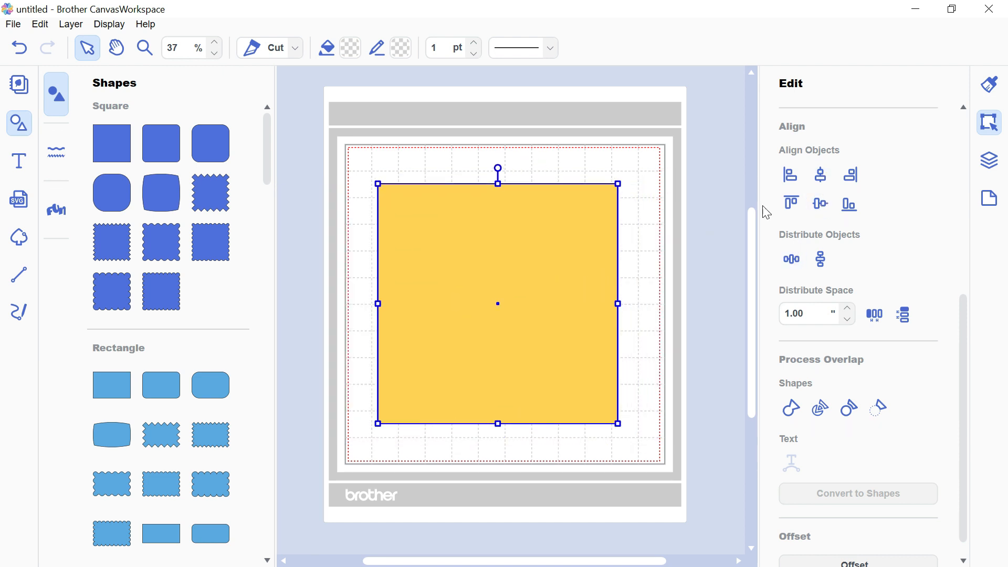
- Reverse the stacking order of the layers, from the black peace frame in front to the solid yellow background at the back
left_click(984, 164)
left_click(839, 447)
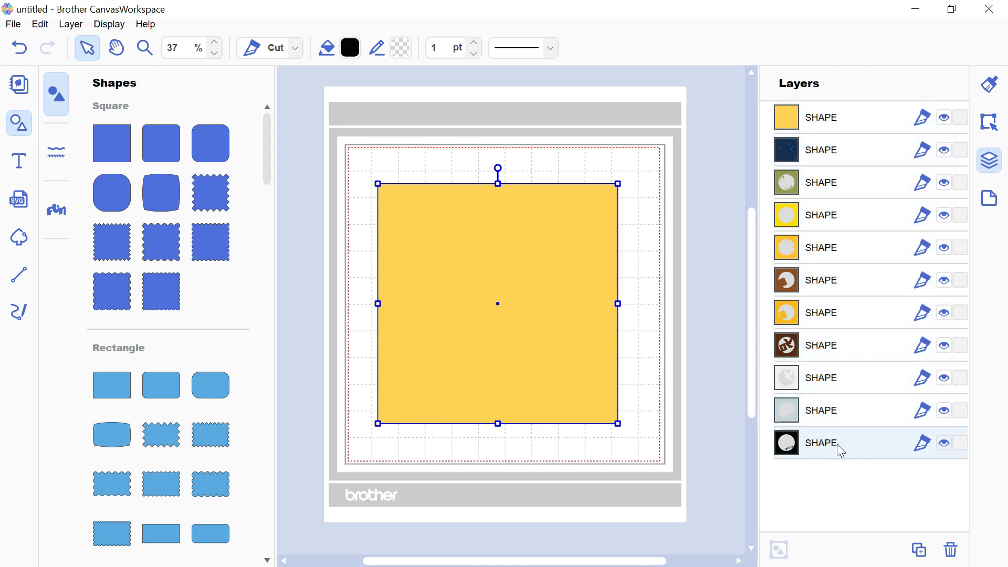
left_click_drag(805, 251, 822, 118)
left_click_drag(861, 443, 820, 184)
left_click_drag(828, 444, 822, 371)
left_click(839, 439)
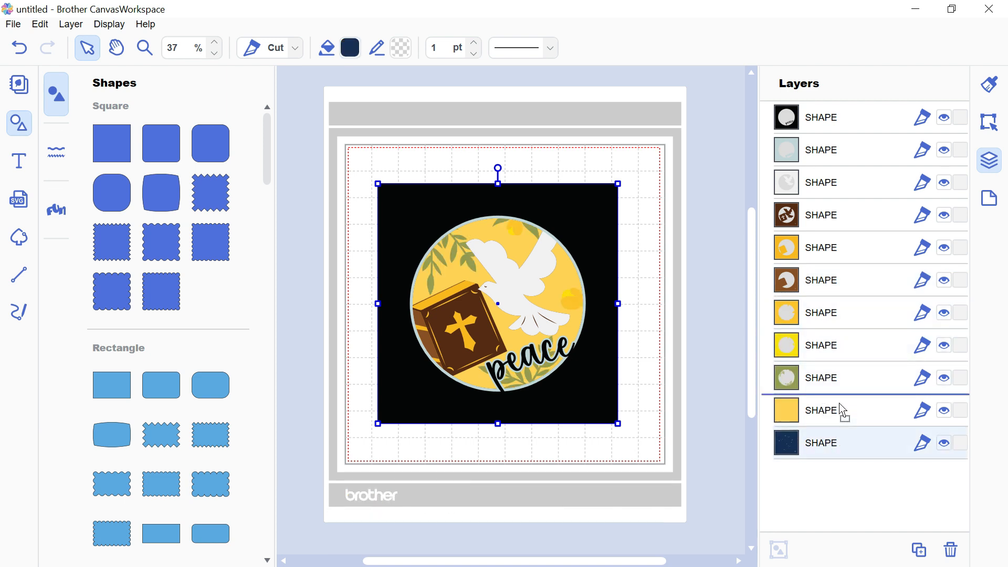